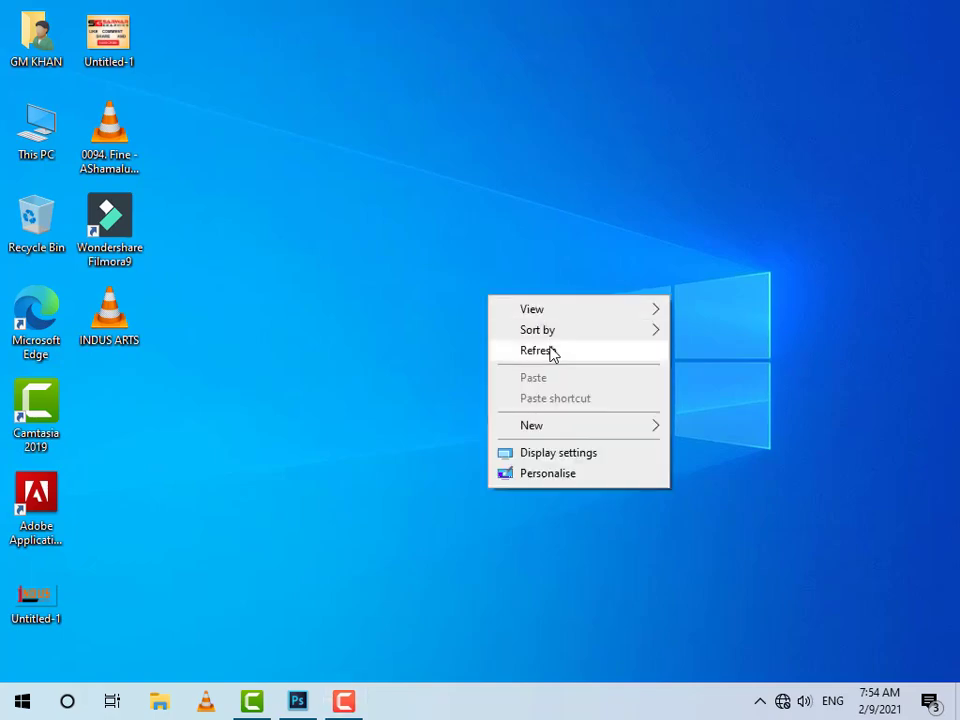
# Refresh the Windows desktop and bring up Photoshop's blank Untitled-1 document
pyautogui.rightClick(551, 351)
pyautogui.rightClick(349, 219)
pyautogui.rightClick(381, 266)
pyautogui.click(425, 331)
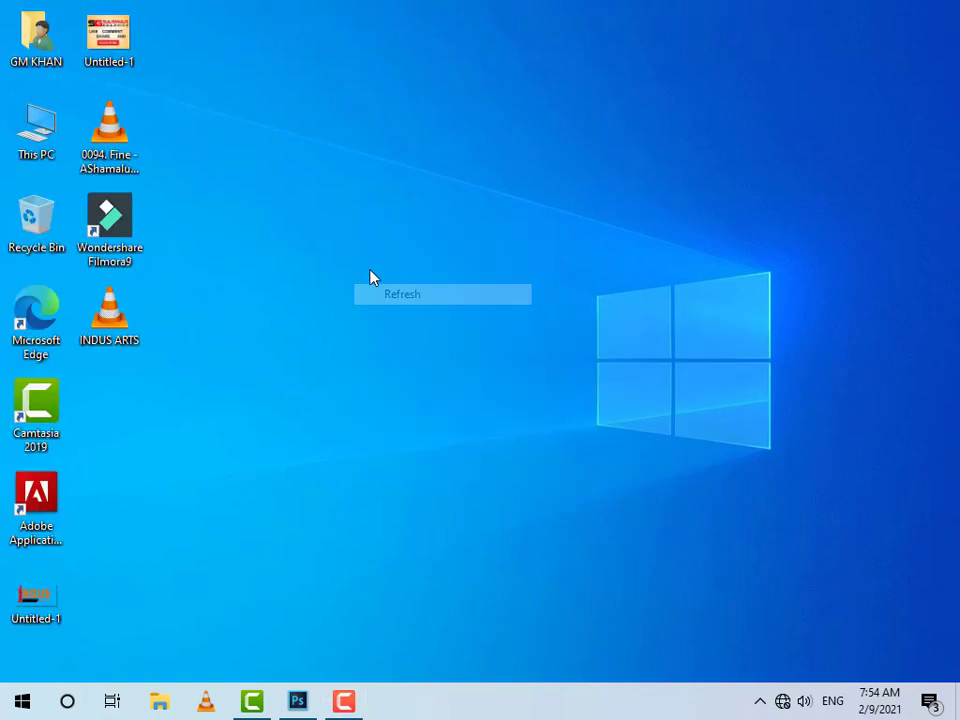
pyautogui.click(297, 701)
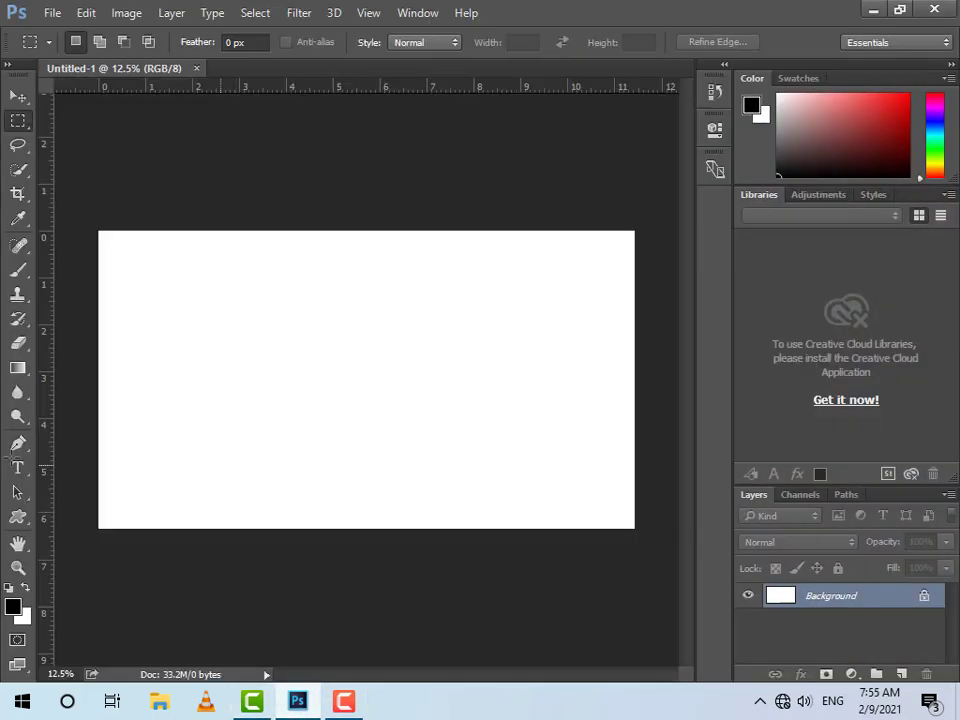
# Fill a selection of the card's left third with grey #5c5c5c on a new layer
pyautogui.moveTo(81, 210); pyautogui.dragTo(298, 550)
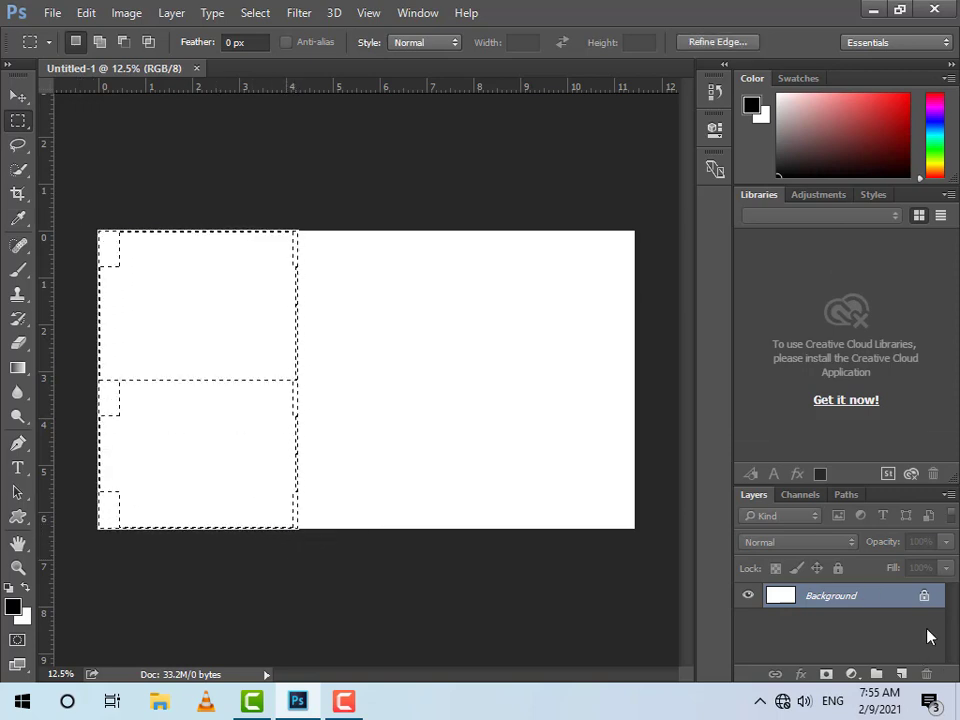
pyautogui.click(901, 673)
pyautogui.click(13, 606)
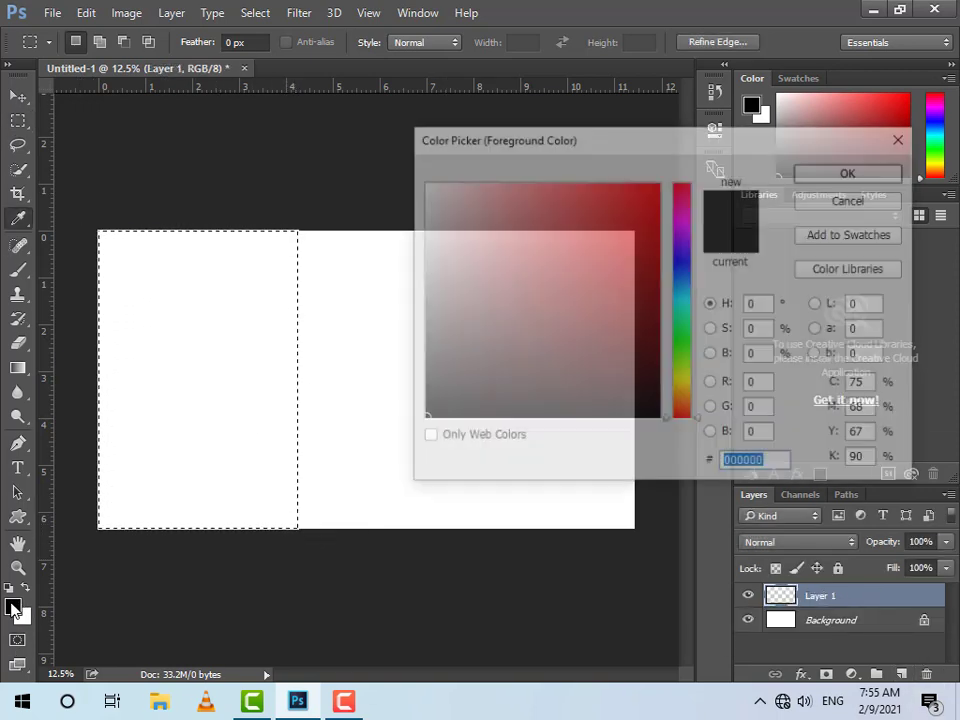
pyautogui.moveTo(425, 325)
pyautogui.mouseDown()
pyautogui.moveTo(394, 326)
pyautogui.moveTo(394, 334)
pyautogui.mouseUp()
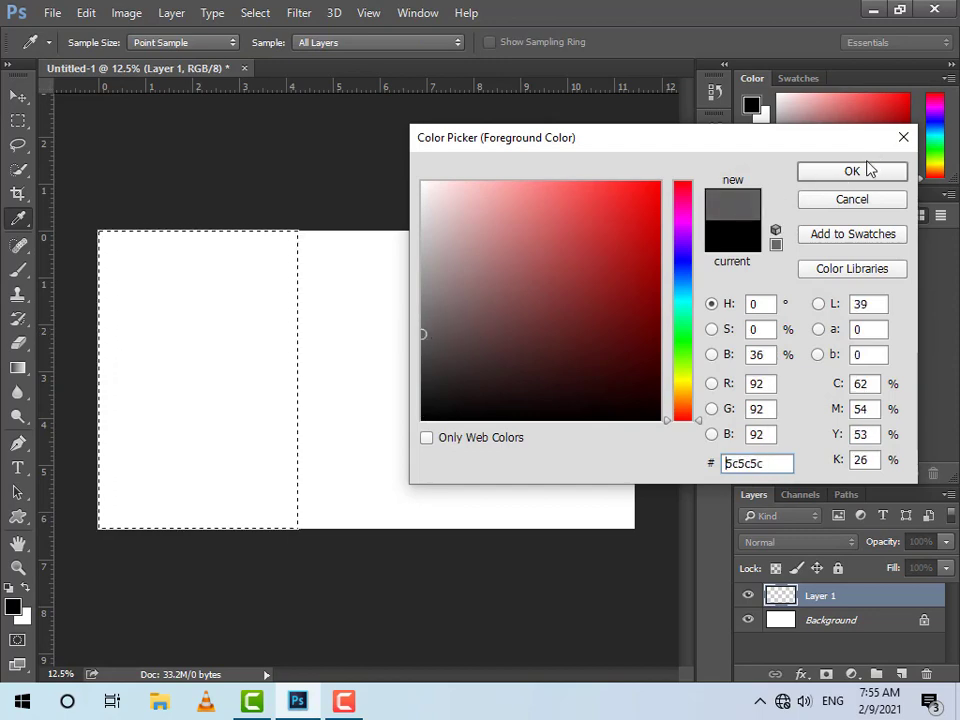
pyautogui.click(851, 171)
pyautogui.moveTo(18, 367); pyautogui.dragTo(83, 385)
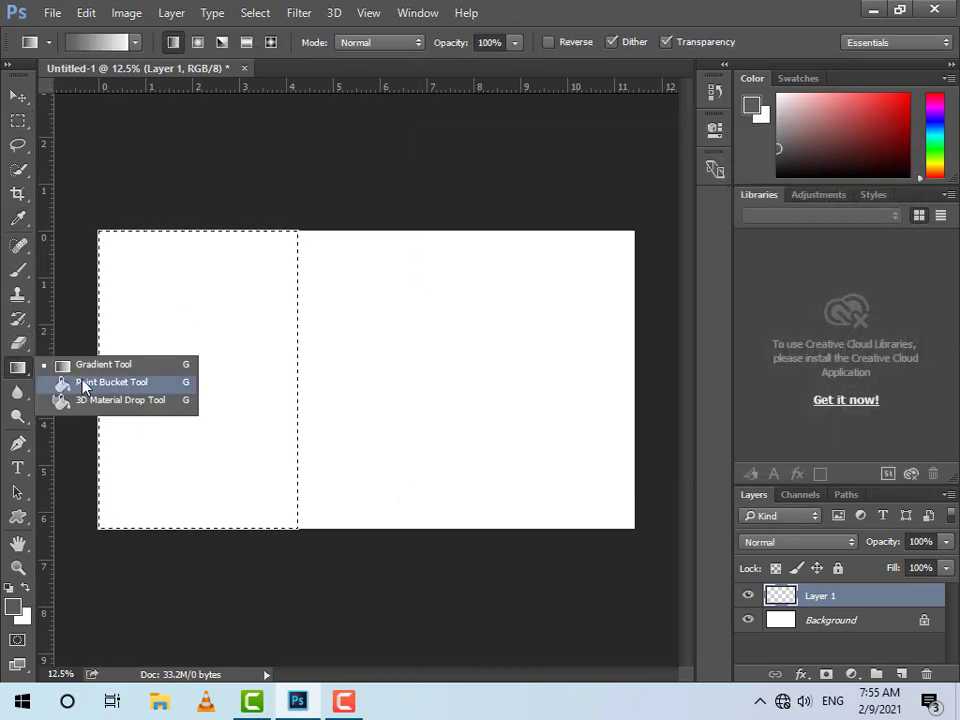
pyautogui.click(150, 380)
pyautogui.click(18, 97)
pyautogui.hotkey('ctrl', 'd')
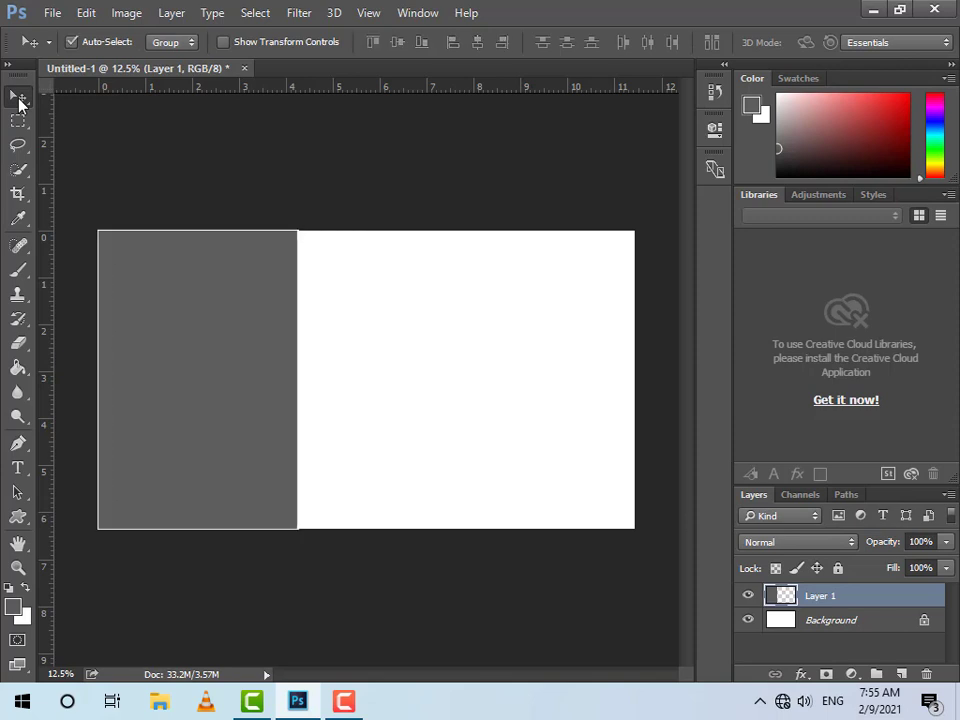
# Skew the grey band's bottom edge into a slant, then add an empty Layer 2
pyautogui.hotkey('ctrl', '+')
pyautogui.moveTo(421, 272); pyautogui.dragTo(579, 242)
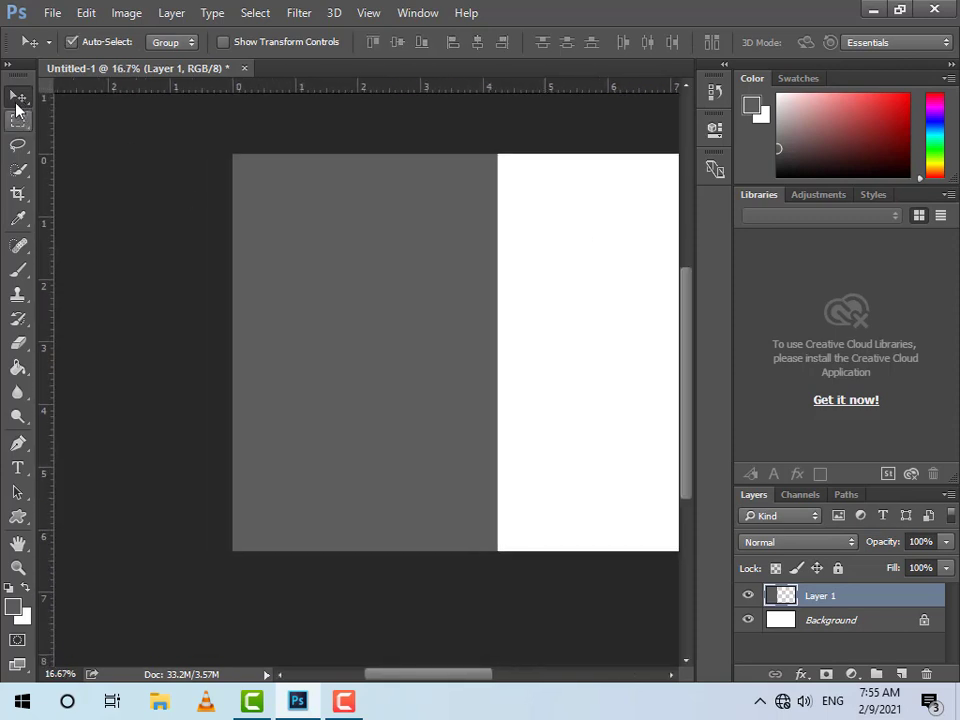
pyautogui.hotkey('ctrl', 't')
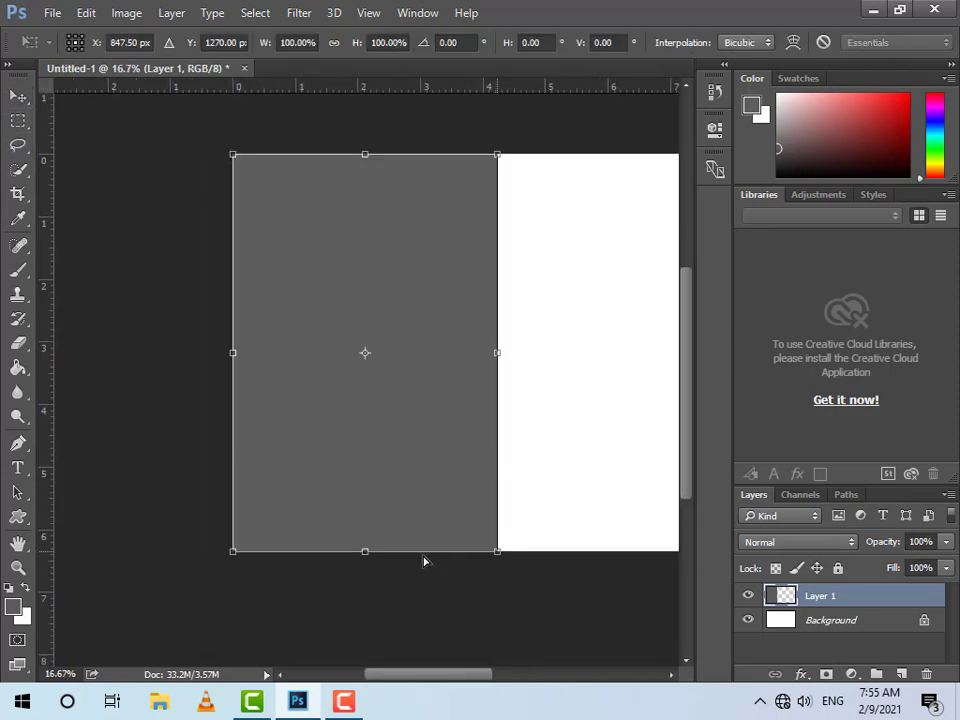
pyautogui.moveTo(424, 562); pyautogui.dragTo(235, 561)
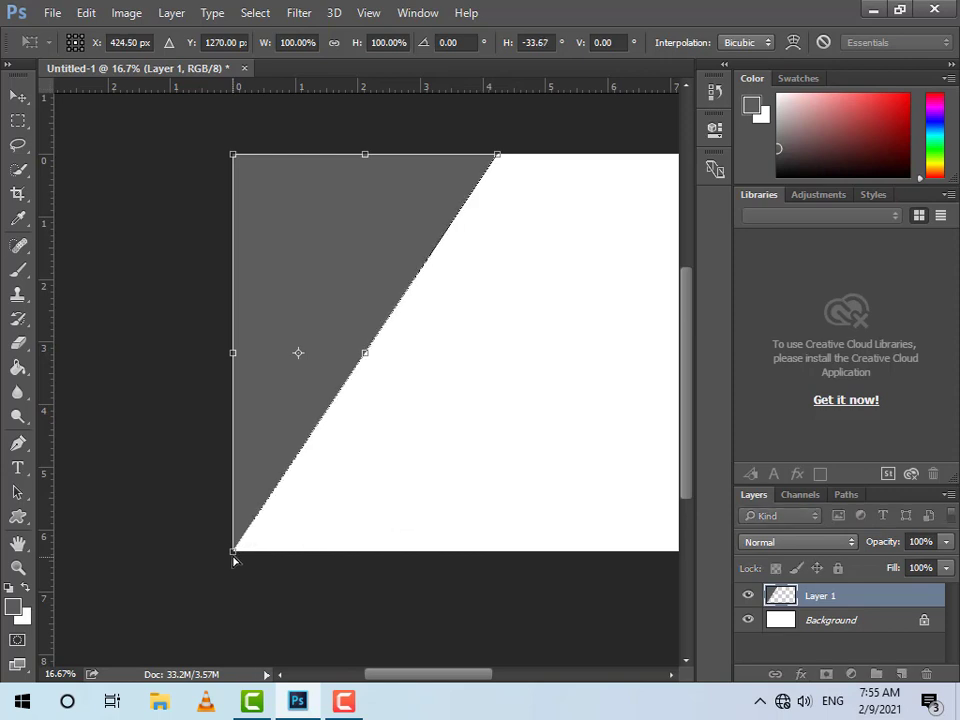
pyautogui.press('Return')
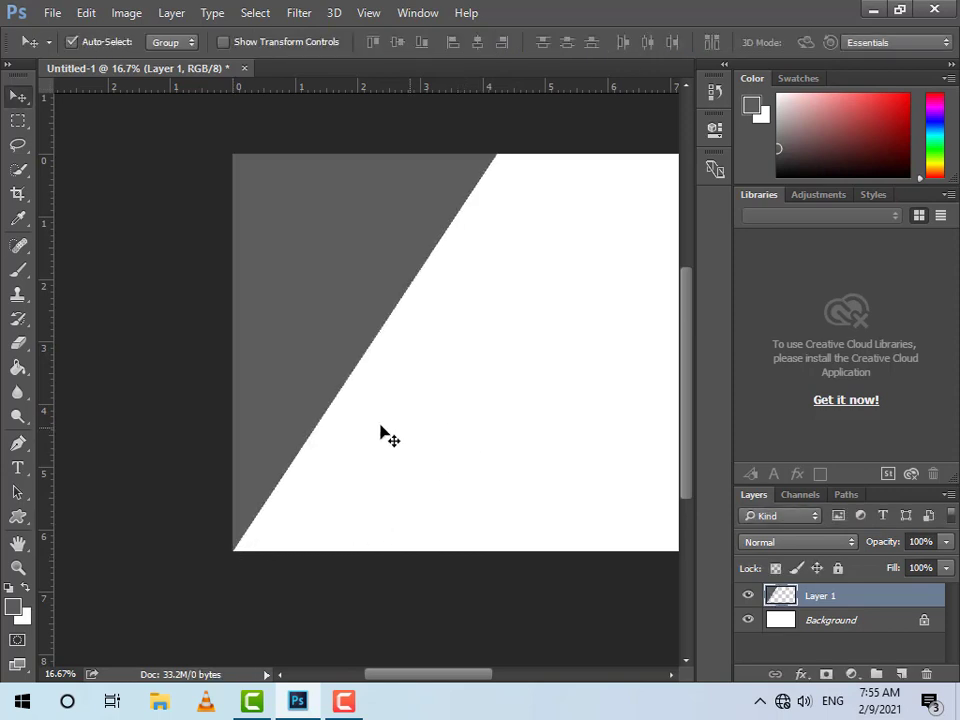
pyautogui.hotkey('ctrl', '-')
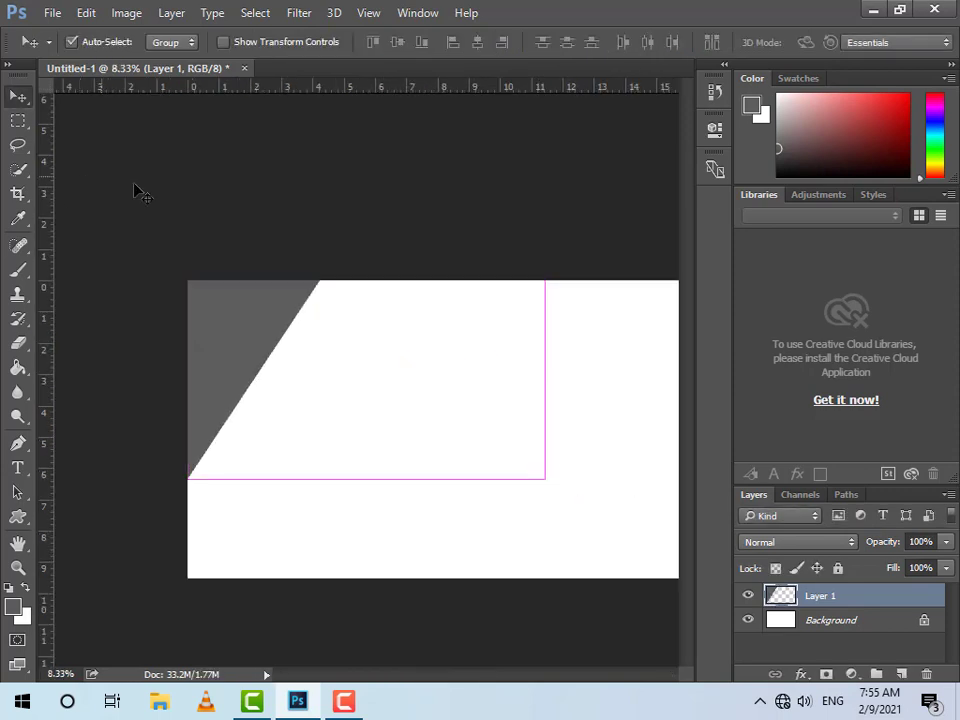
pyautogui.hotkey('ctrl', '+')
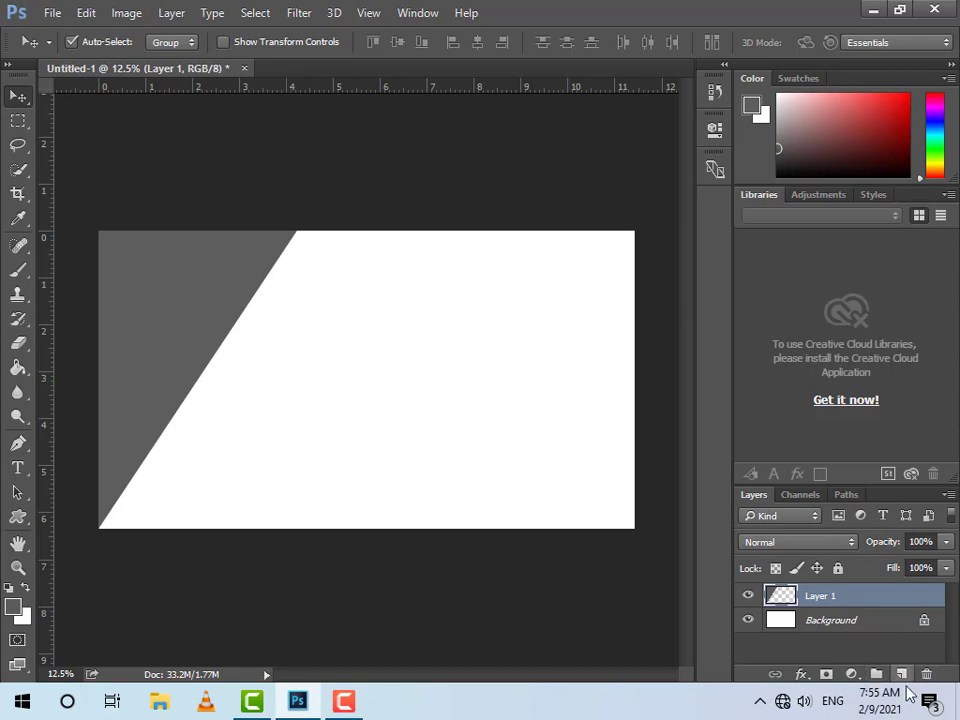
pyautogui.click(900, 676)
# Draw an elliptical selection across the band's slanted edge and fill it bright yellow
pyautogui.rightClick(17, 128)
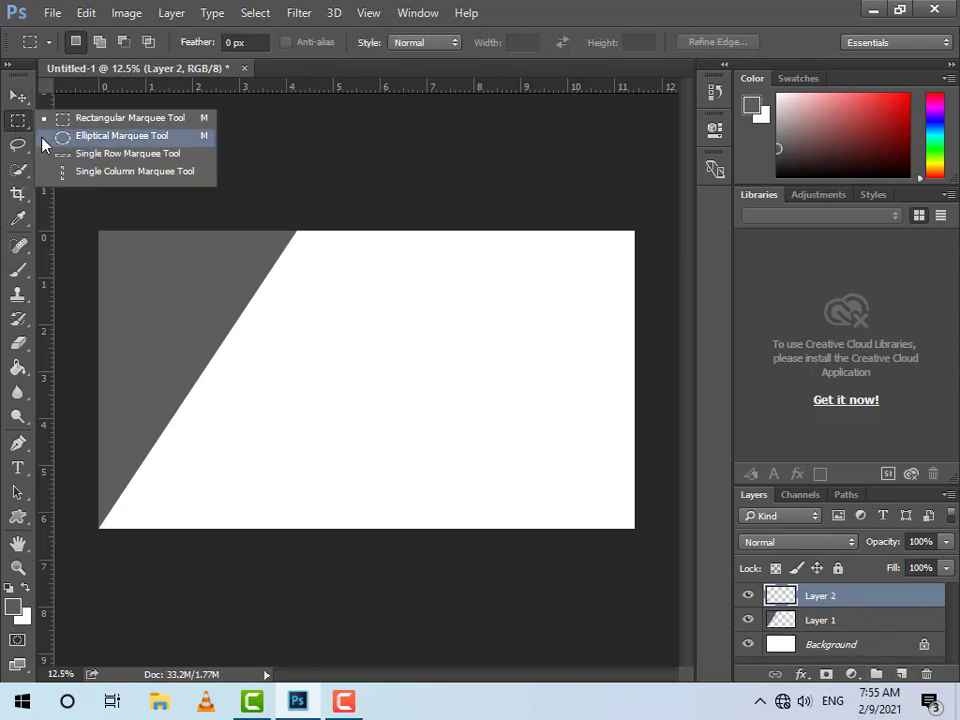
pyautogui.click(100, 133)
pyautogui.moveTo(182, 300); pyautogui.dragTo(311, 403)
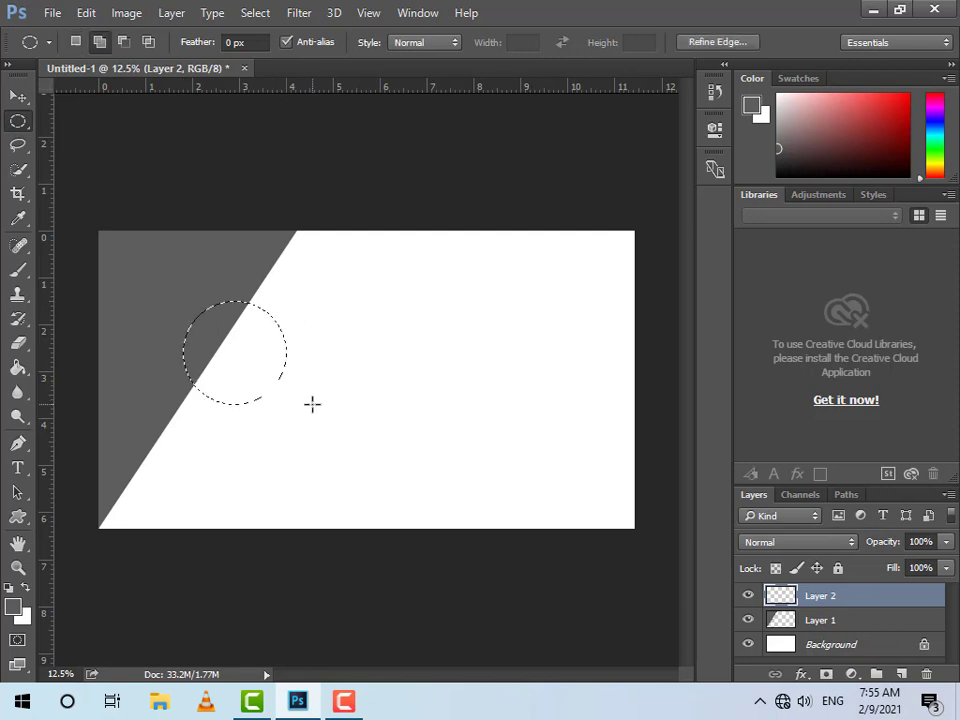
pyautogui.click(13, 606)
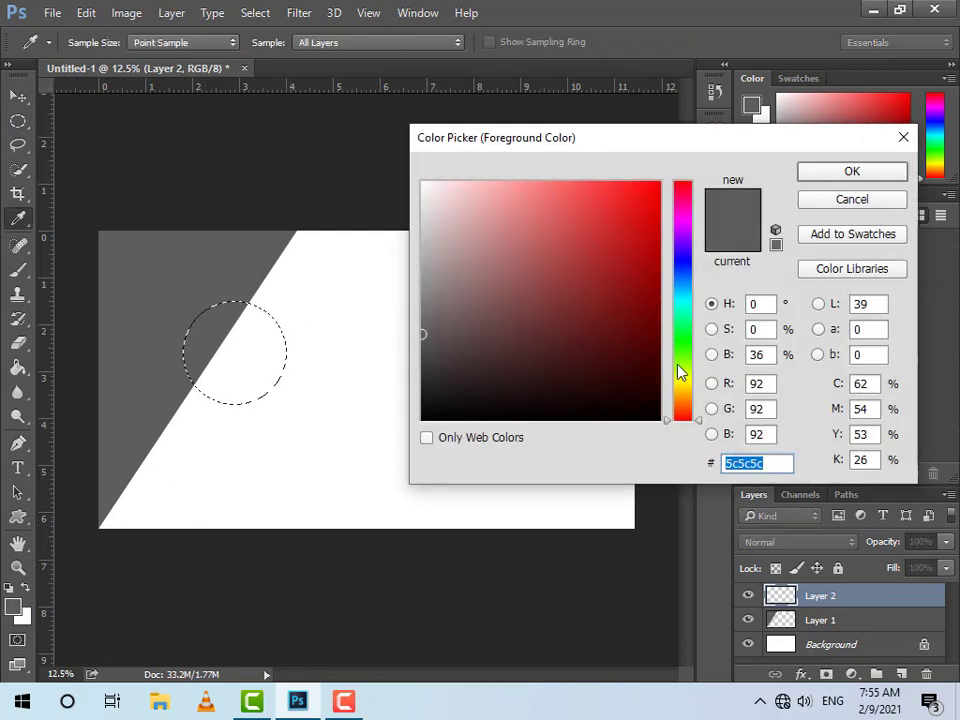
pyautogui.click(677, 381)
pyautogui.click(620, 210)
pyautogui.click(605, 182)
pyautogui.click(840, 175)
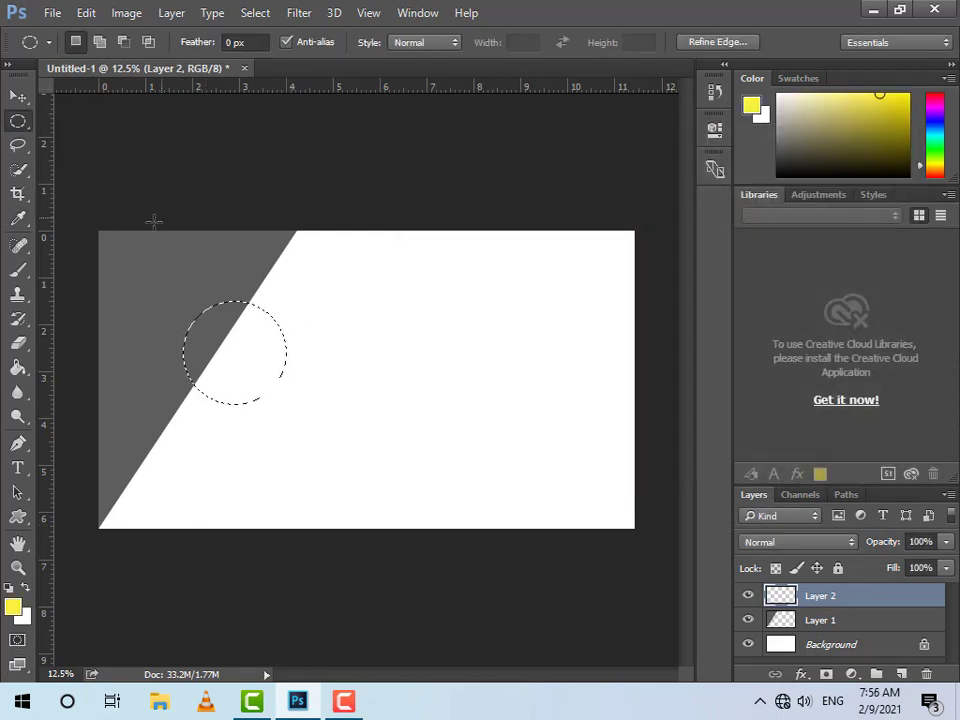
pyautogui.click(17, 367)
pyautogui.click(241, 347)
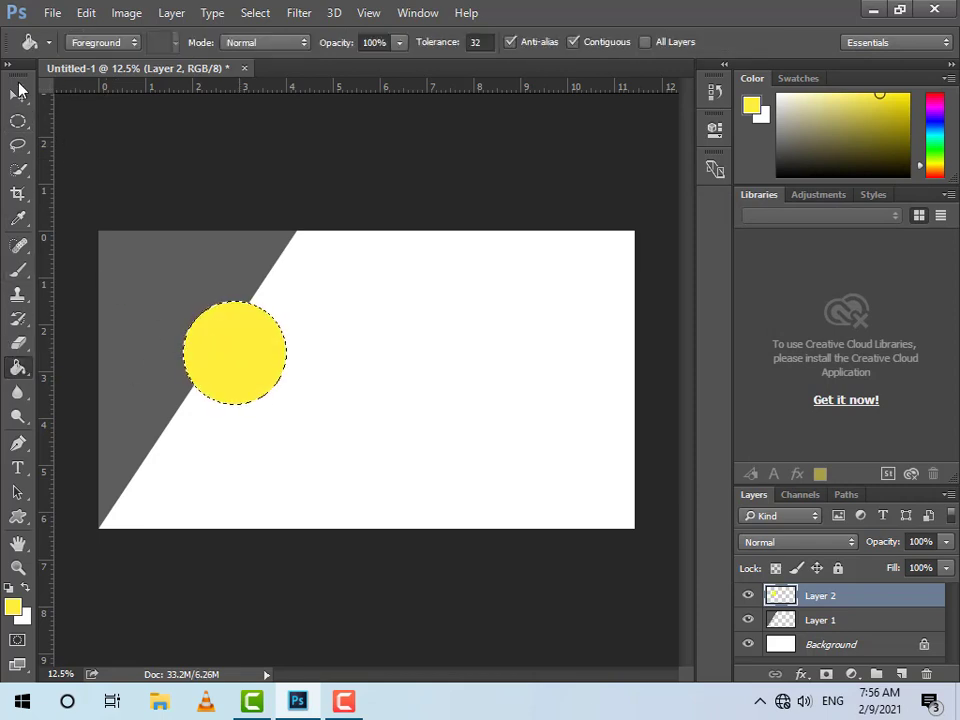
# Enlarge the yellow circle to about 132%, move it top-left, and duplicate it
pyautogui.click(18, 96)
pyautogui.hotkey('ctrl', 'd')
pyautogui.moveTo(250, 385); pyautogui.dragTo(229, 349)
pyautogui.hotkey('ctrl', 't')
pyautogui.moveTo(266, 295); pyautogui.dragTo(297, 274)
pyautogui.press('Return')
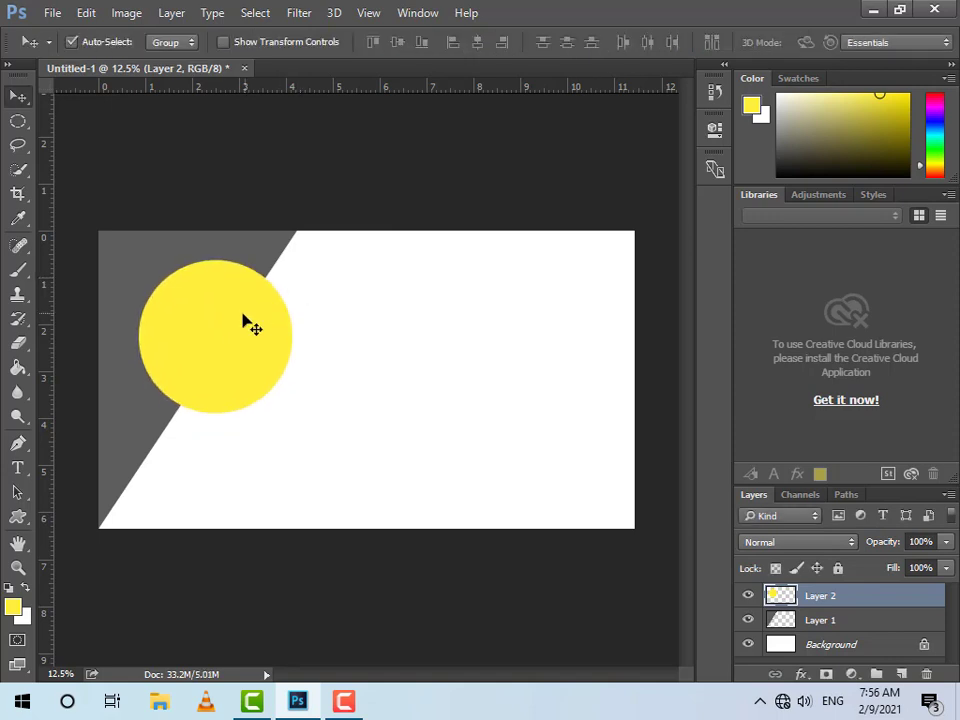
pyautogui.moveTo(246, 321)
pyautogui.mouseDown()
pyautogui.moveTo(233, 307)
pyautogui.moveTo(236, 291)
pyautogui.moveTo(233, 328)
pyautogui.moveTo(212, 313)
pyautogui.moveTo(225, 332)
pyautogui.mouseUp()
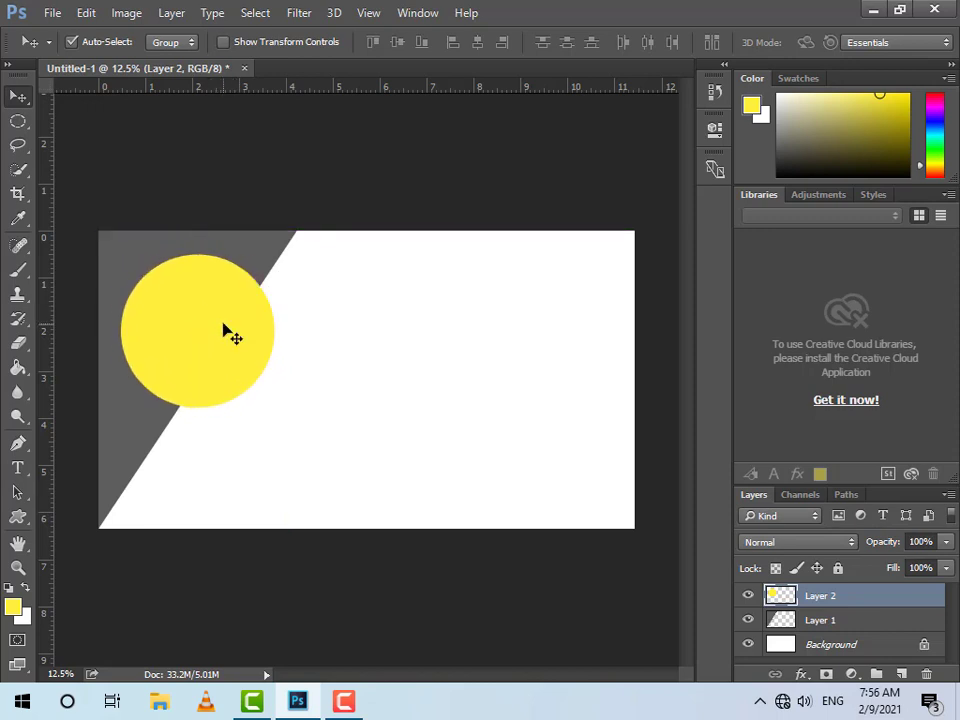
pyautogui.hotkey('ctrl', 'j')
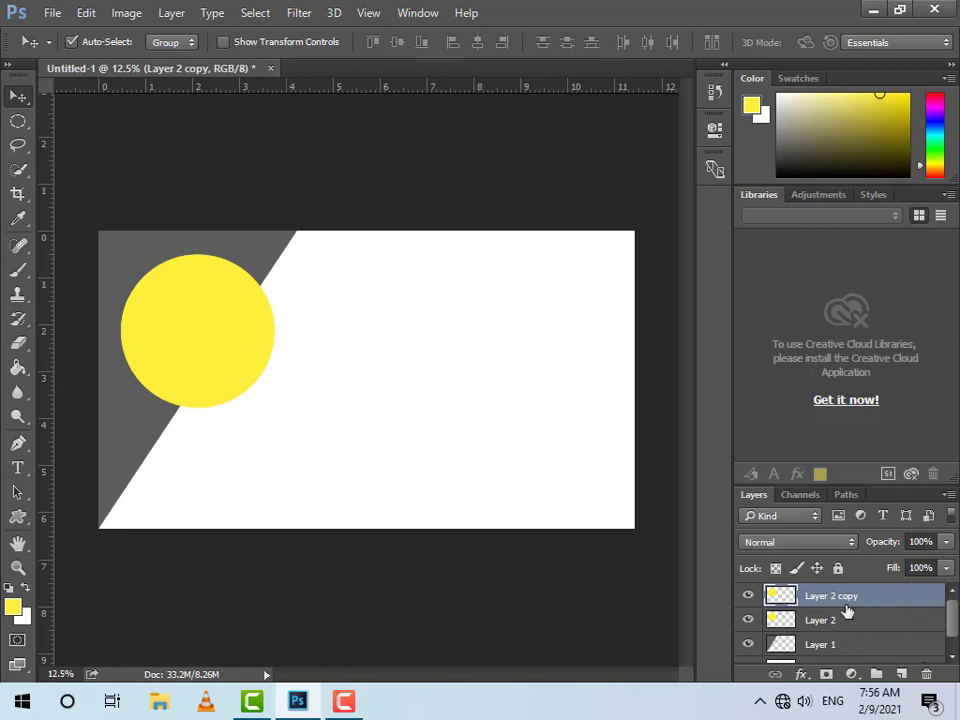
# Give Layer 2 copy an orange #ff6000 Color Overlay layer style
pyautogui.doubleClick(845, 606)
pyautogui.moveTo(302, 80); pyautogui.dragTo(452, 84)
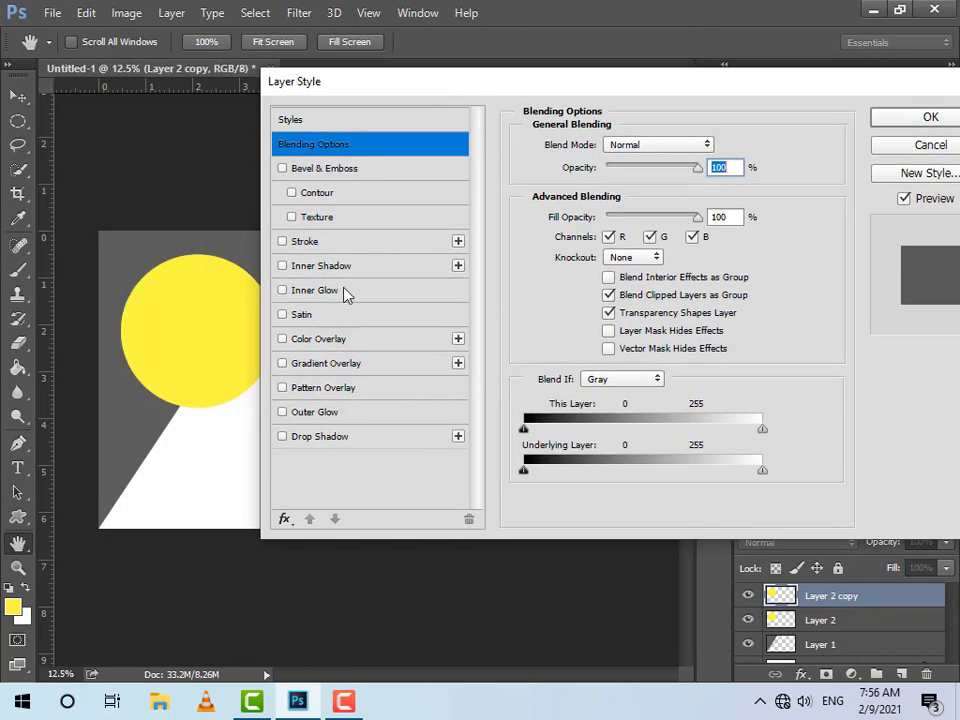
pyautogui.click(350, 339)
pyautogui.click(718, 147)
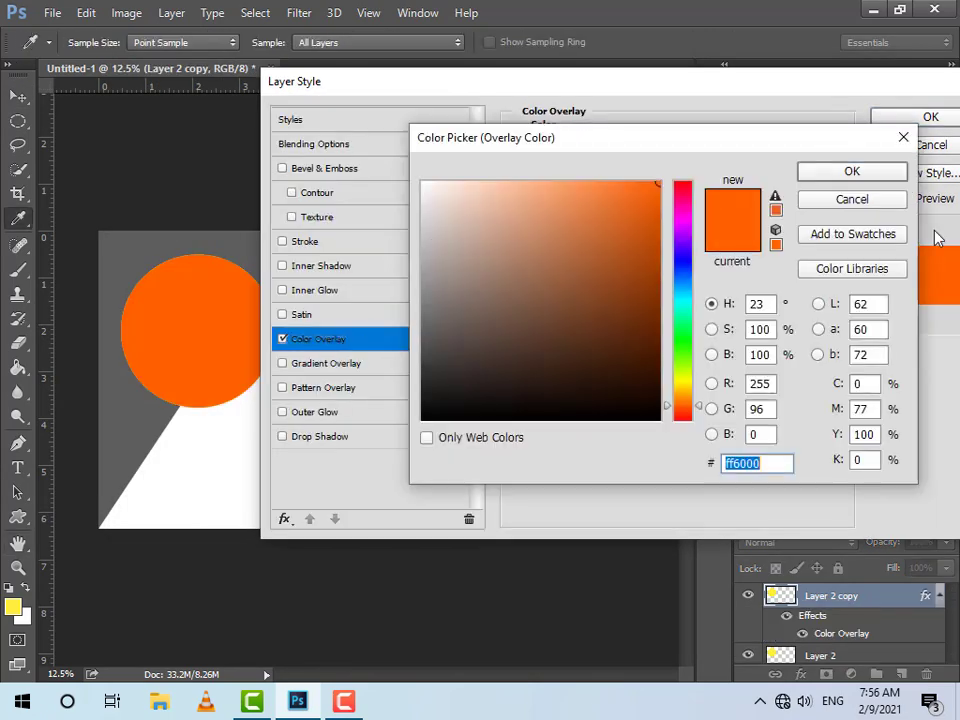
pyautogui.click(853, 171)
pyautogui.click(932, 118)
# Shrink the orange circle to about 88% so a yellow ring shows around it
pyautogui.hotkey('ctrl', 't')
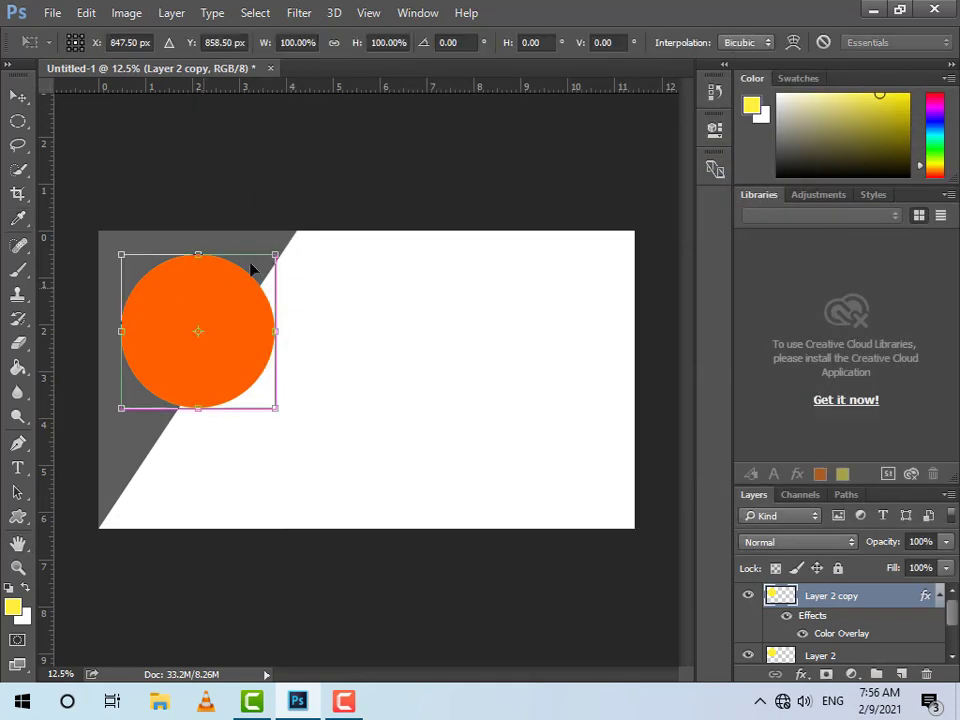
pyautogui.moveTo(273, 254); pyautogui.dragTo(270, 263)
pyautogui.press('Return')
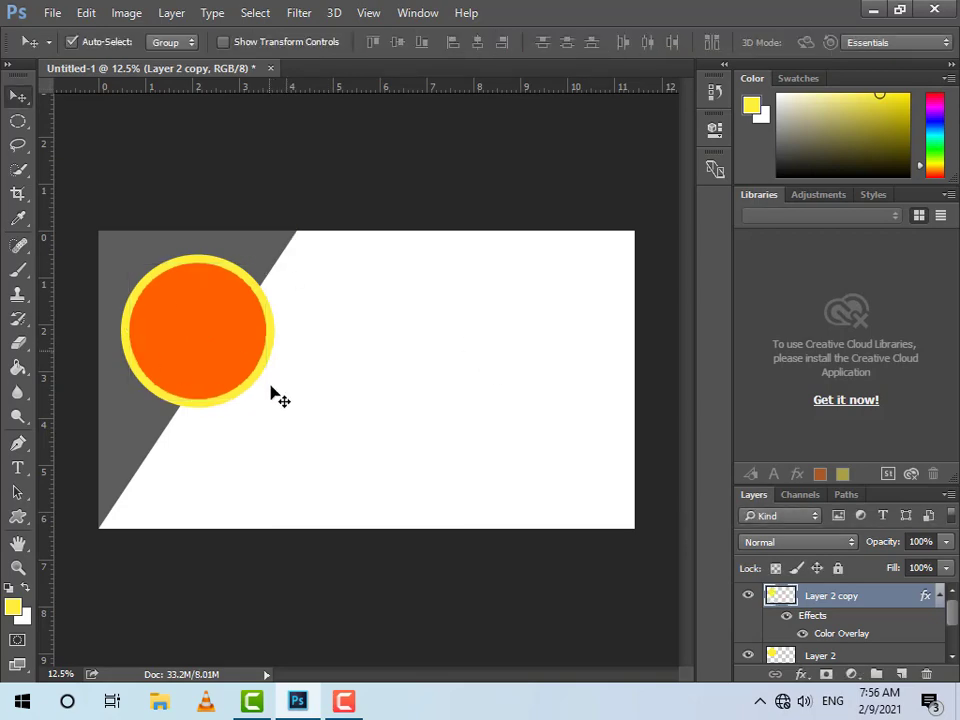
pyautogui.scroll(1, 300, 385)
pyautogui.scroll(-2, 320, 362)
# Copy the grey band, flip it vertically and horizontally, and place it bottom-right
pyautogui.moveTo(279, 301); pyautogui.dragTo(390, 322)
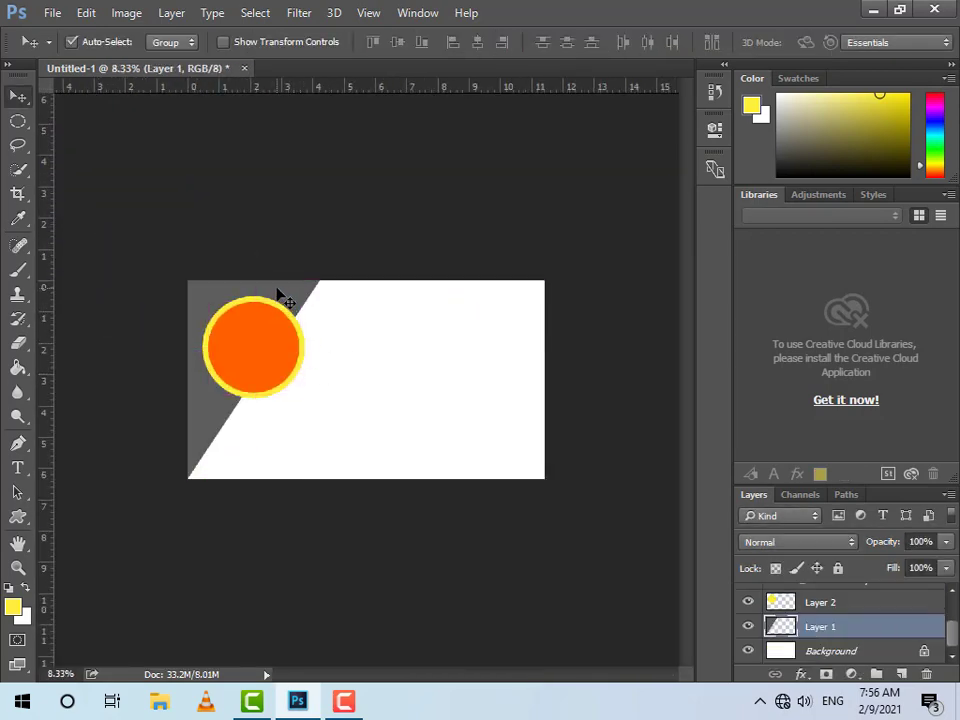
pyautogui.hotkey('ctrl', 't')
pyautogui.rightClick(388, 321)
pyautogui.click(440, 596)
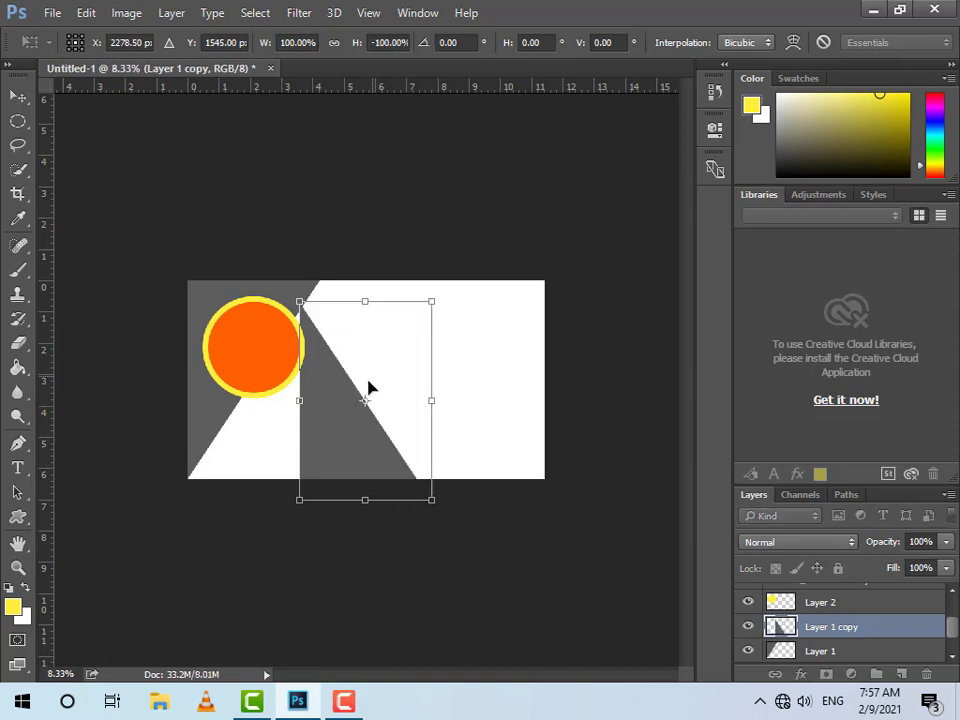
pyautogui.rightClick(368, 388)
pyautogui.click(454, 382)
pyautogui.moveTo(399, 435); pyautogui.dragTo(535, 451)
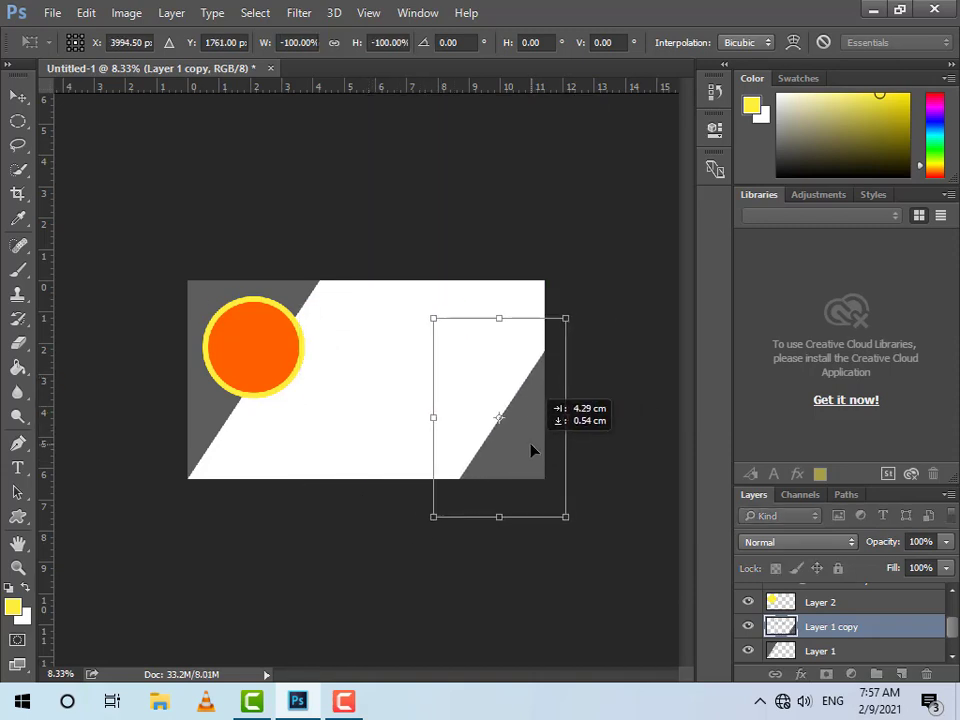
pyautogui.moveTo(535, 451); pyautogui.dragTo(531, 450)
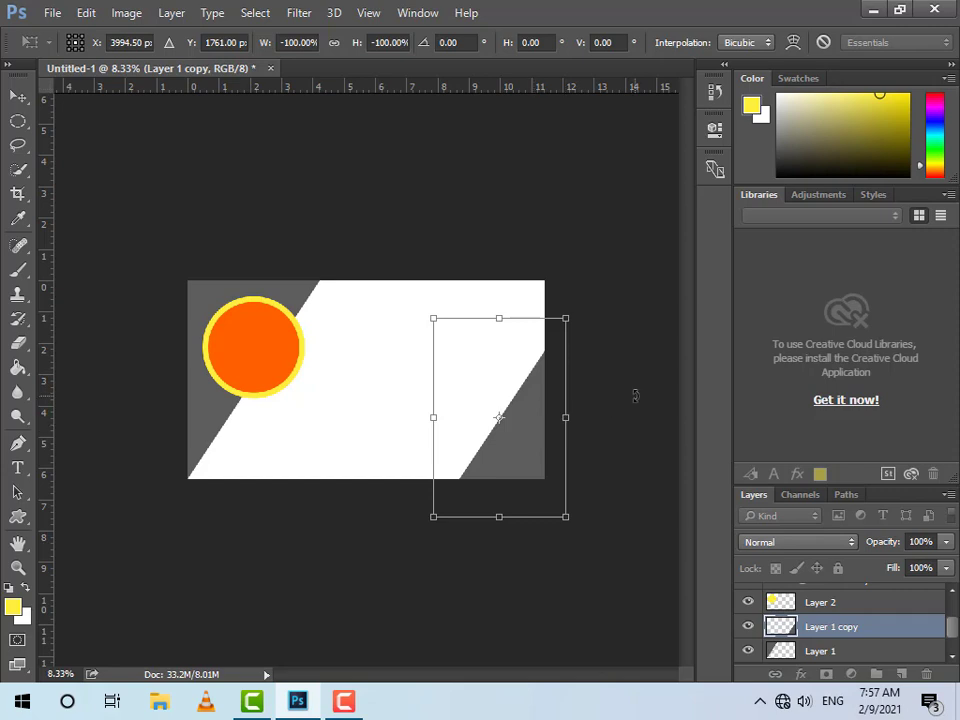
# Copy the orange-and-yellow circle onto the bottom-right band and shrink it
pyautogui.click(268, 360)
pyautogui.hotkey('ctrl', 'j')
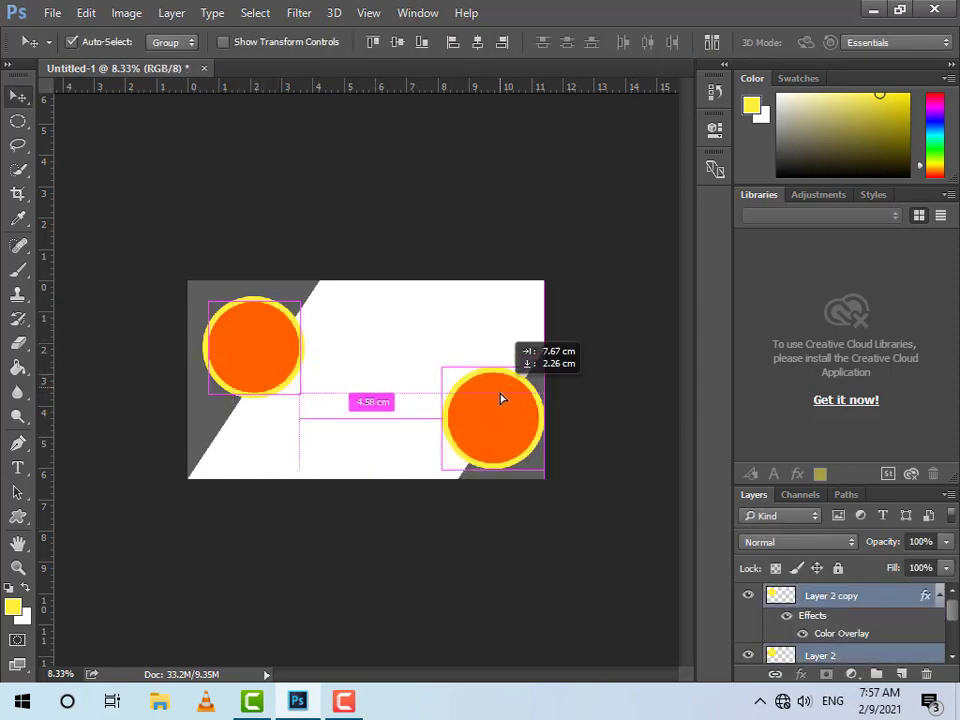
pyautogui.moveTo(278, 311); pyautogui.dragTo(489, 403)
pyautogui.hotkey('ctrl', 't')
pyautogui.moveTo(435, 367); pyautogui.dragTo(459, 392)
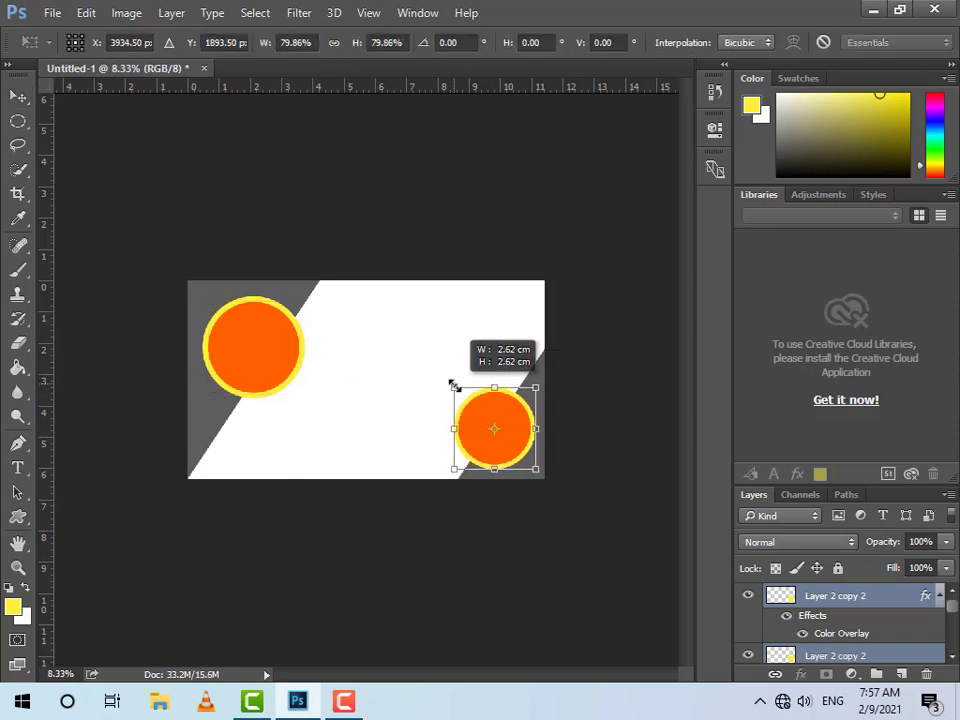
pyautogui.doubleClick(493, 403)
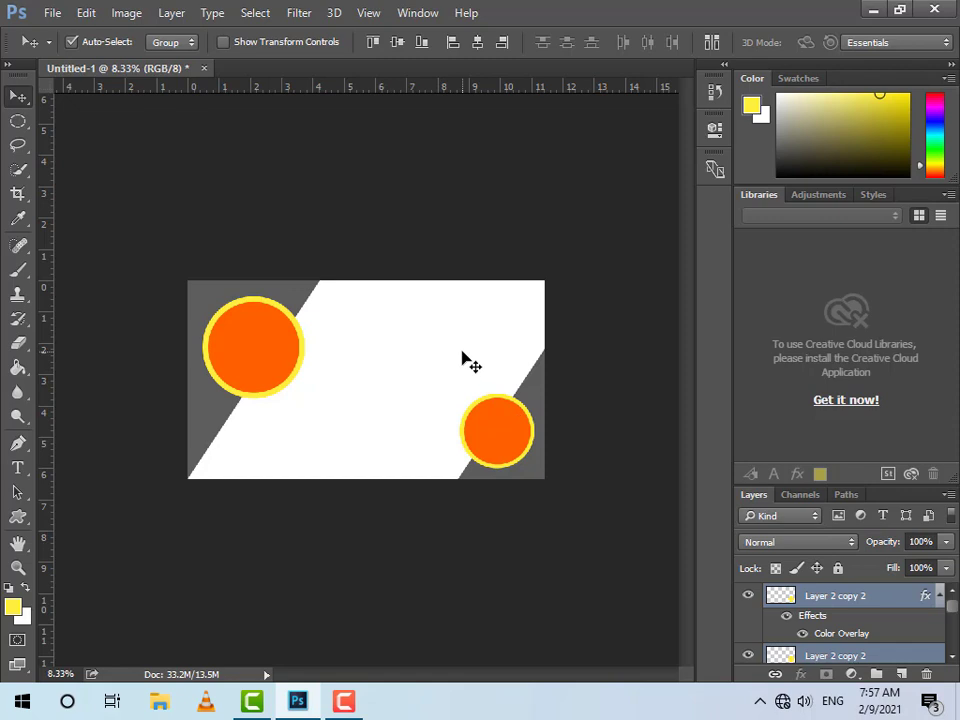
pyautogui.hotkey('ctrl', '+')
# Type SARWAR at the top of the white area in Ethnocentric Regular 24 pt
pyautogui.click(17, 467)
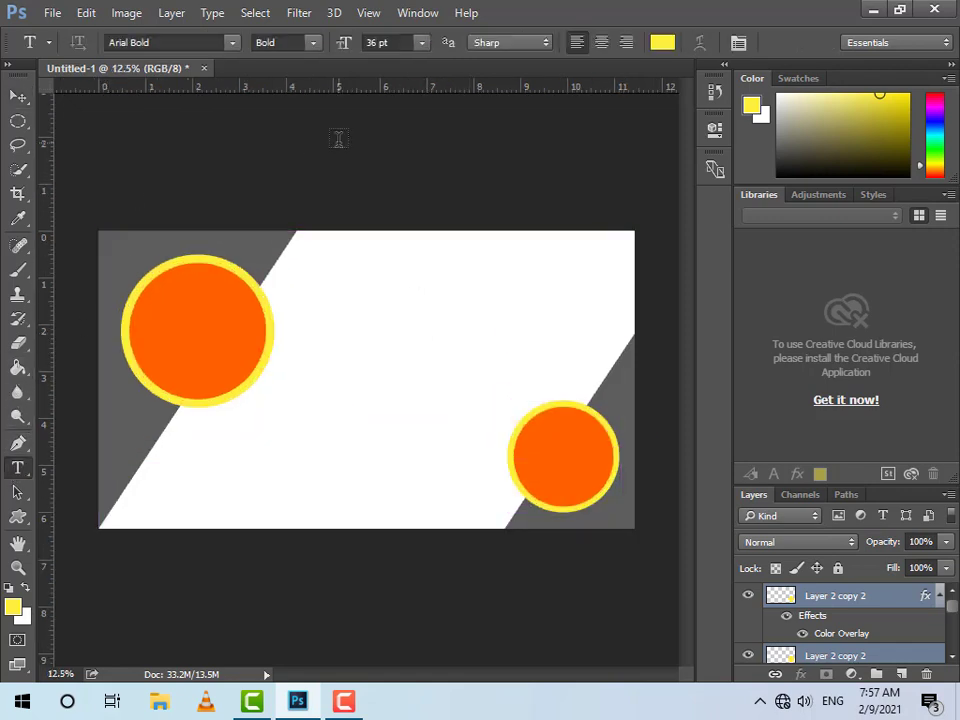
pyautogui.click(421, 42)
pyautogui.click(407, 256)
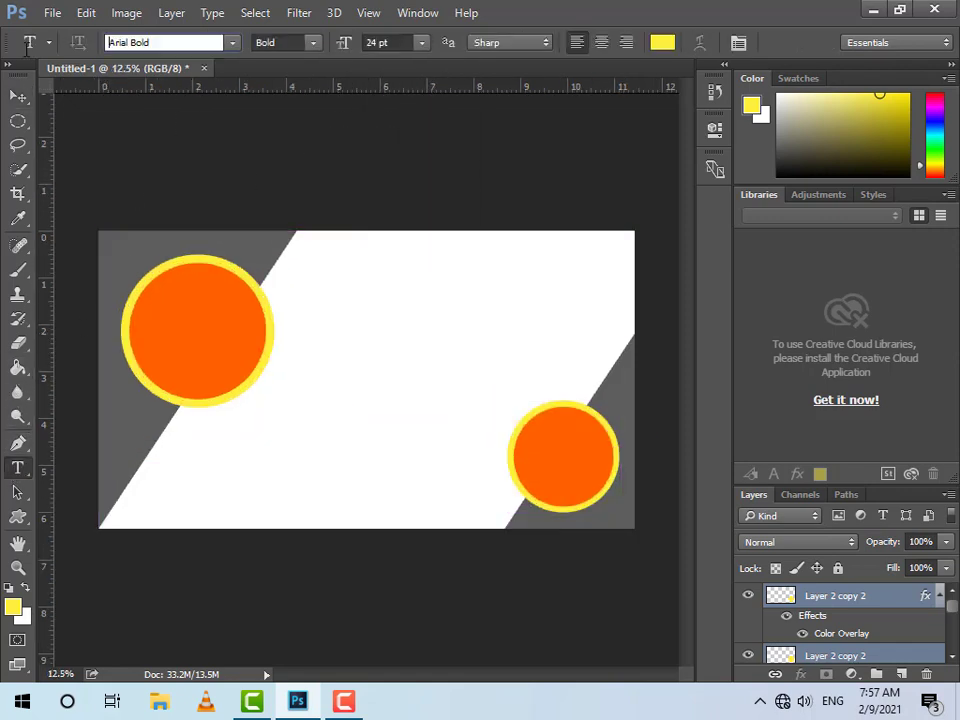
pyautogui.doubleClick(157, 44)
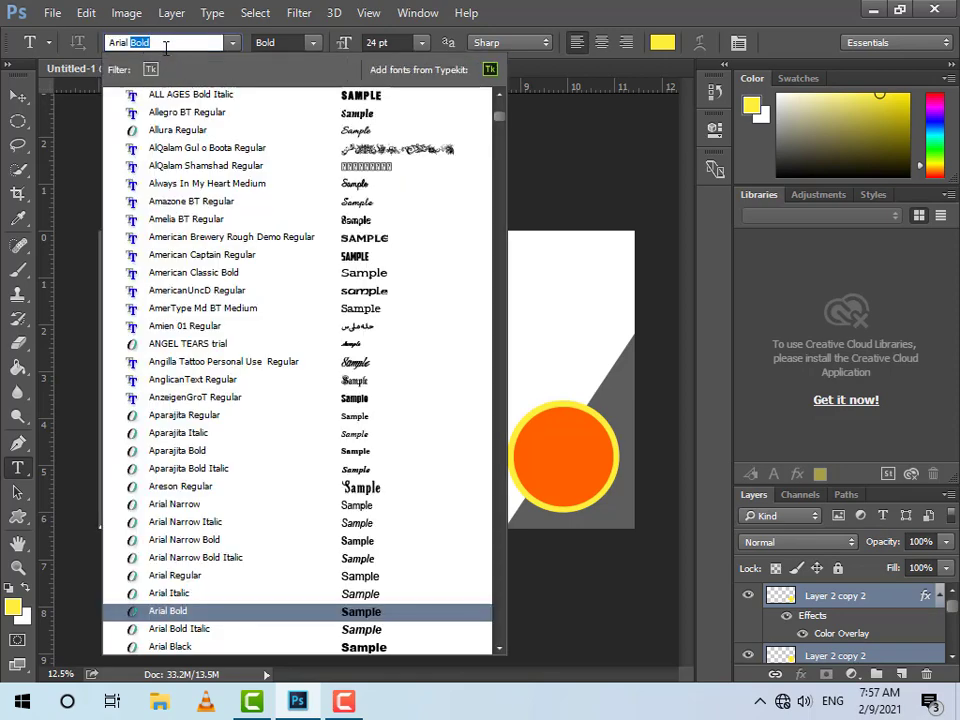
pyautogui.write('e')
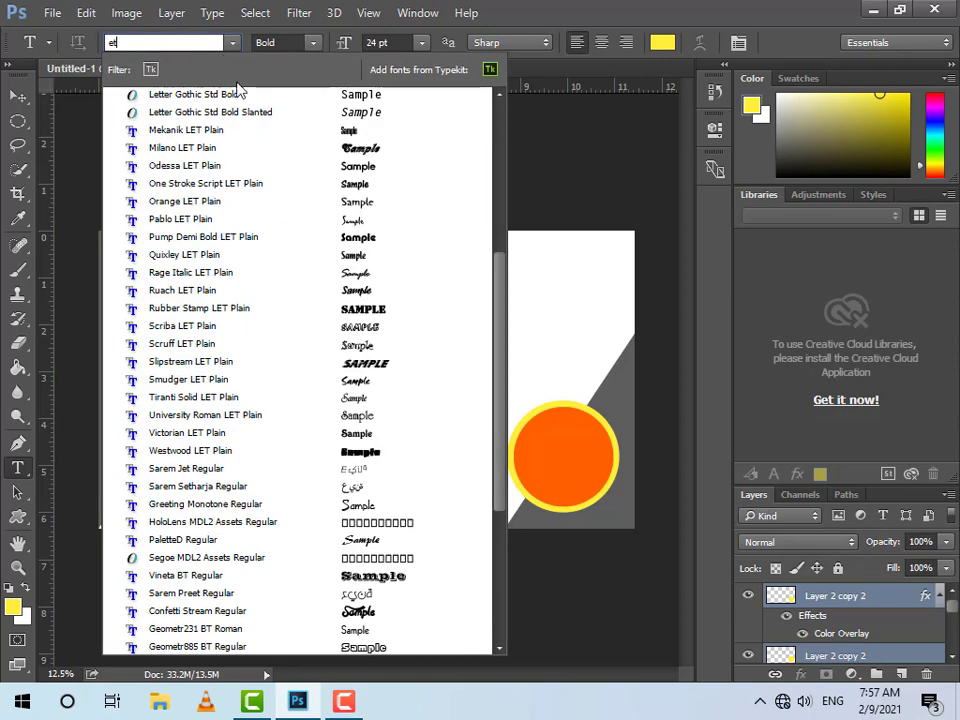
pyautogui.write('th')
pyautogui.click(234, 96)
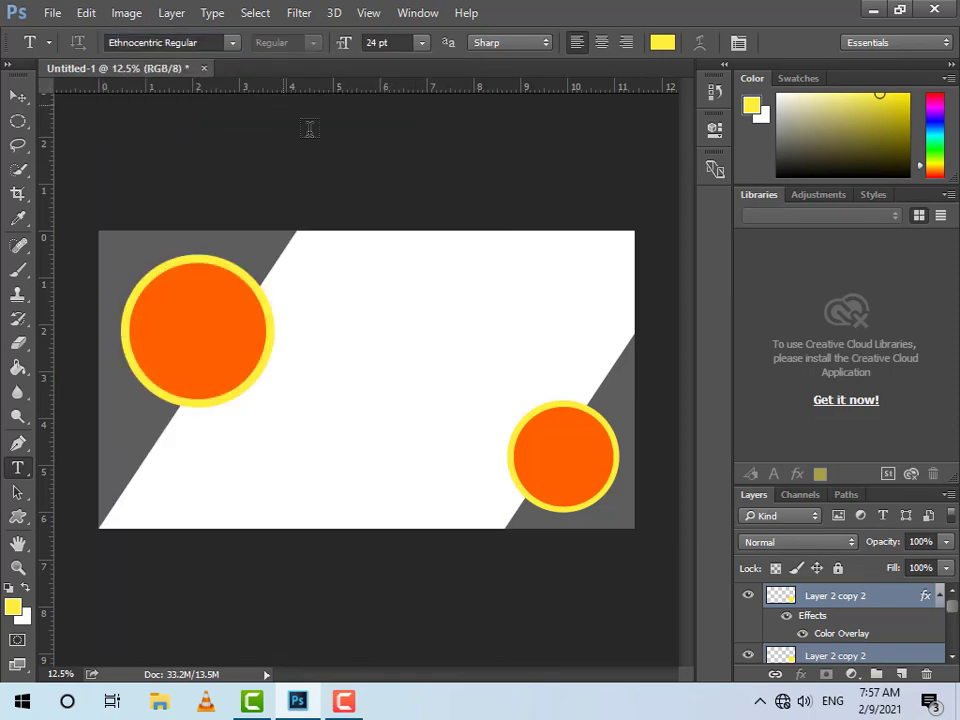
pyautogui.click(318, 284)
pyautogui.write('S')
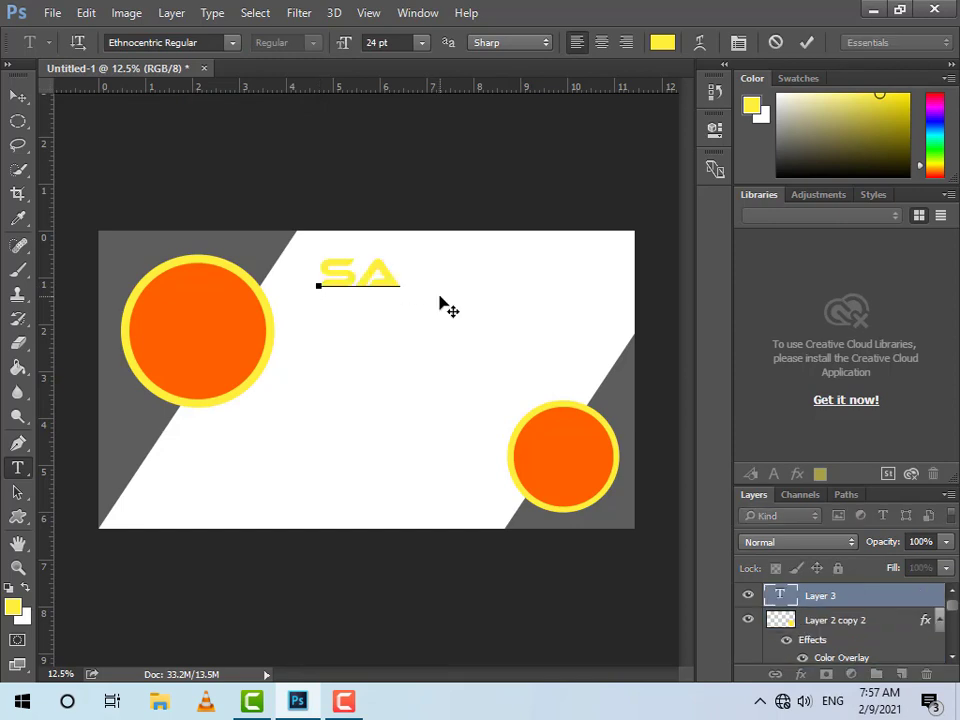
pyautogui.write('AR')
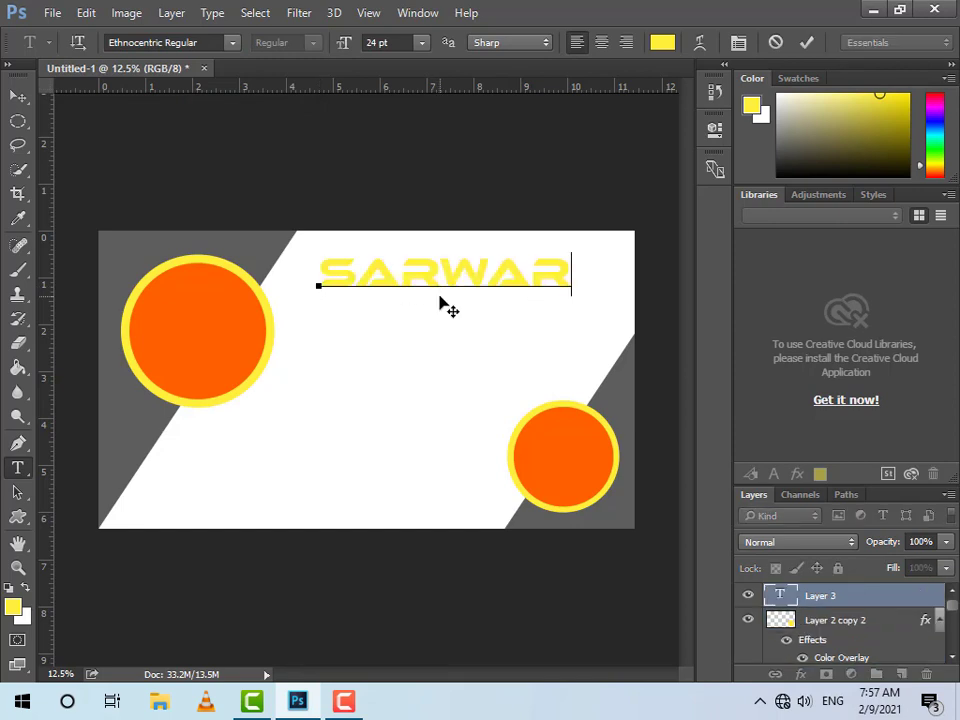
pyautogui.hotkey('ctrl', 'Return')
pyautogui.press('v')
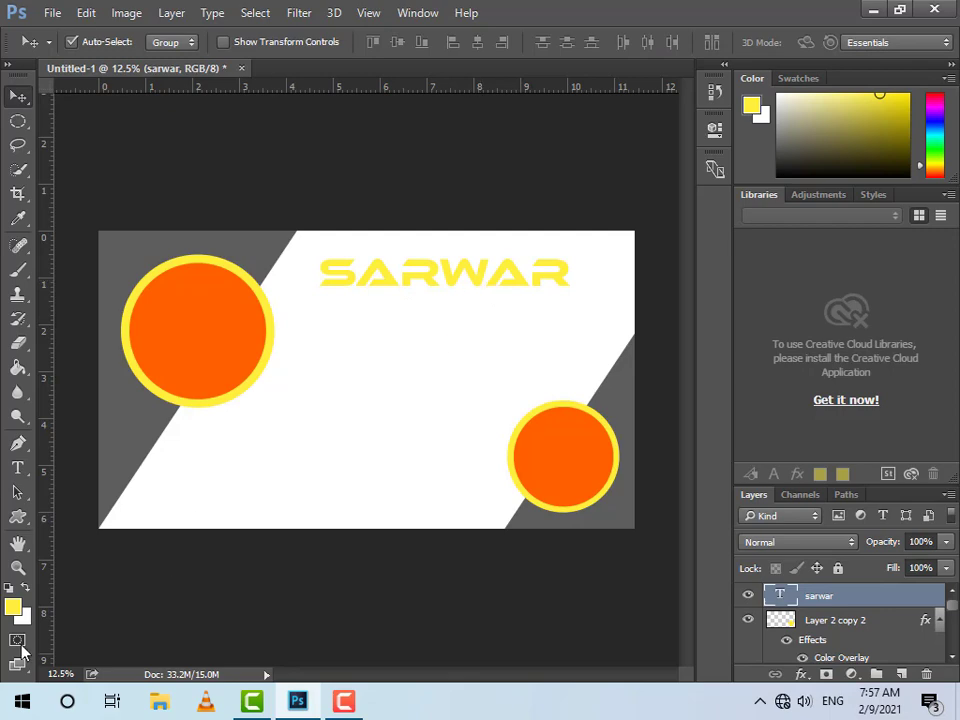
# Recolour the SARWAR text pure black
pyautogui.click(19, 607)
pyautogui.moveTo(560, 310); pyautogui.dragTo(660, 420)
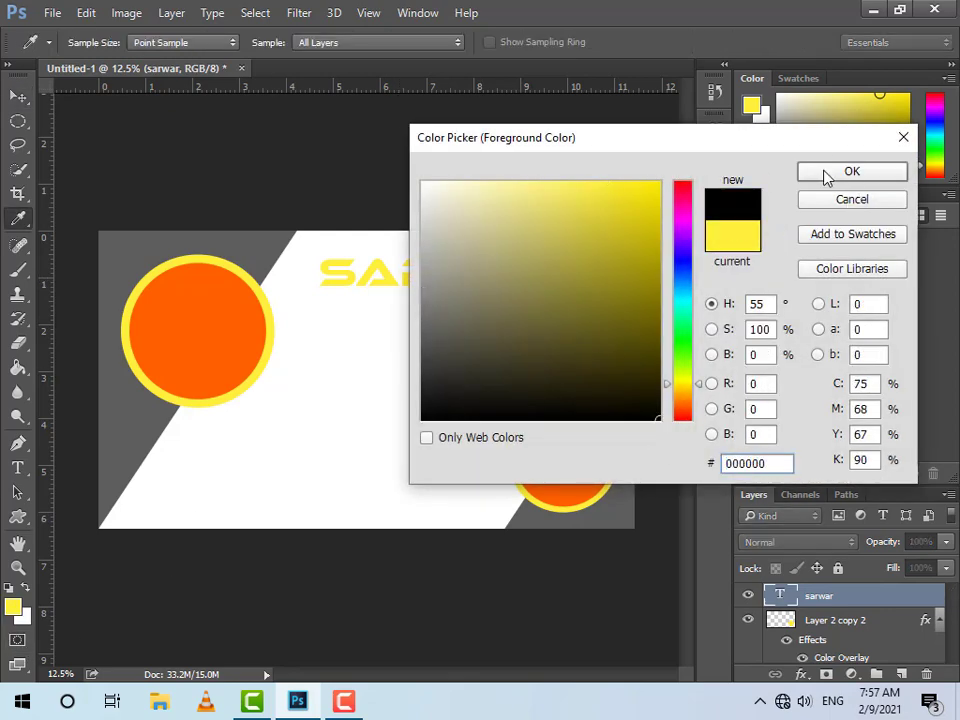
pyautogui.click(903, 141)
pyautogui.click(17, 467)
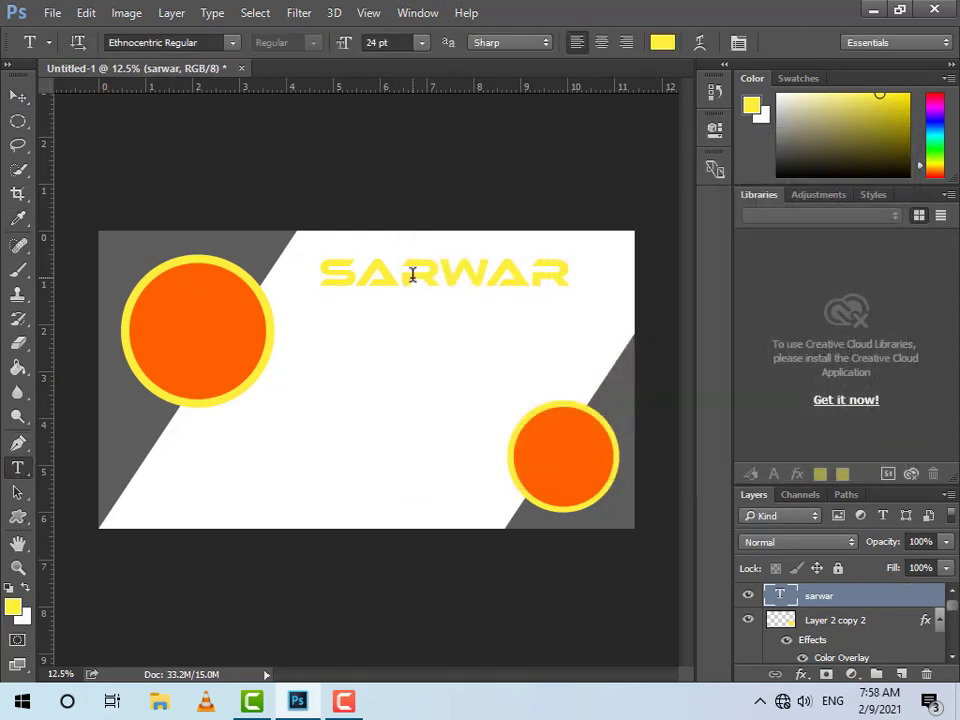
pyautogui.doubleClick(409, 274)
pyautogui.click(662, 42)
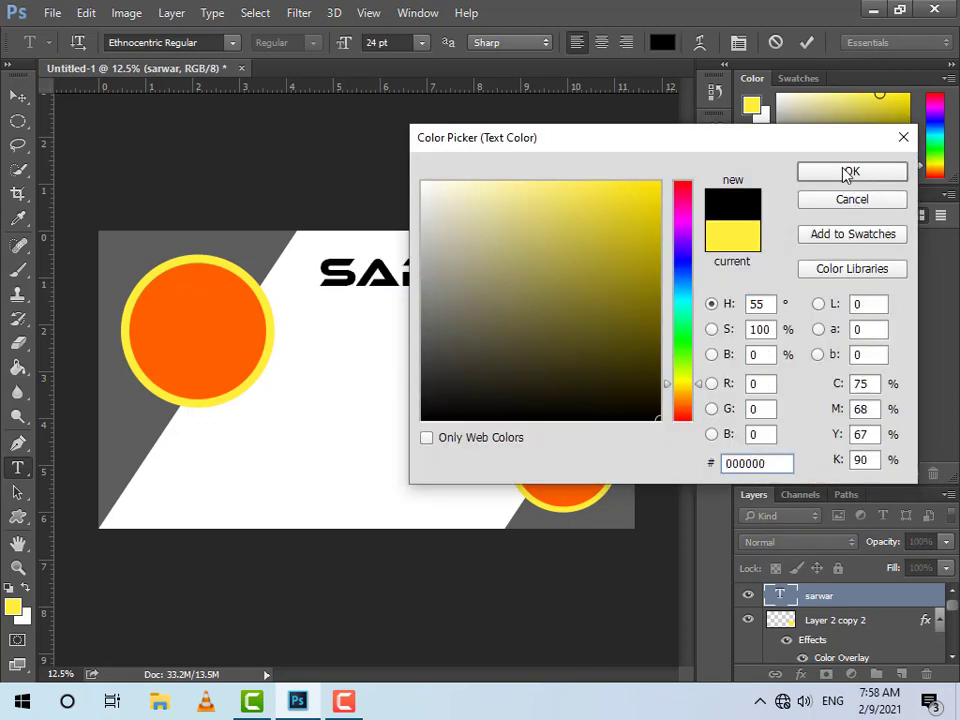
pyautogui.click(846, 169)
pyautogui.click(17, 95)
# Move SARWAR up slightly and enlarge it to about 111%
pyautogui.moveTo(375, 289); pyautogui.dragTo(372, 284)
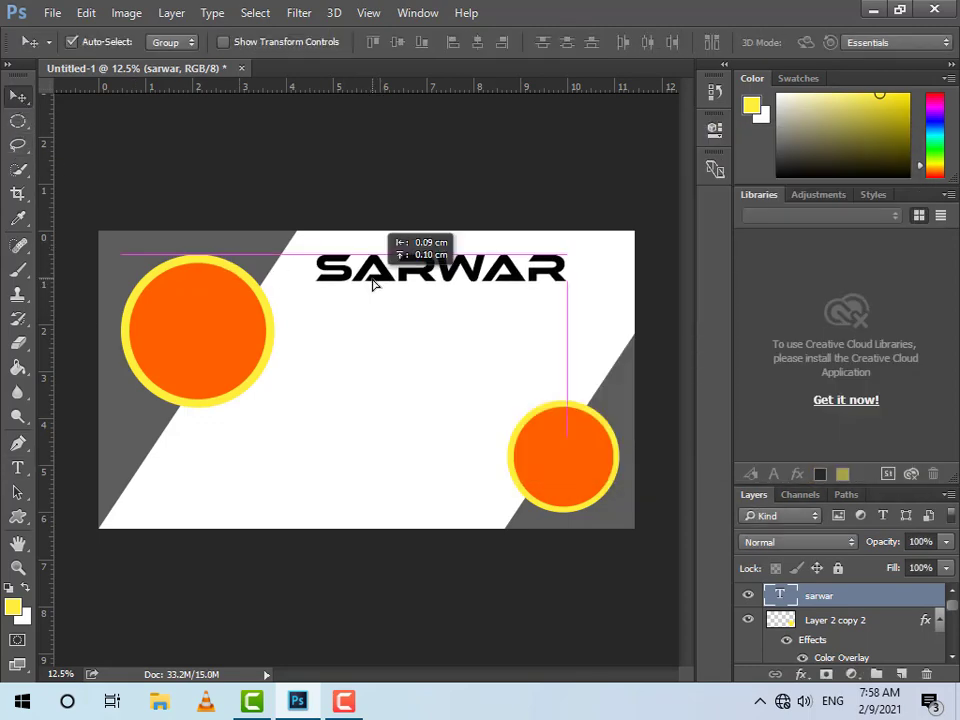
pyautogui.hotkey('ctrl', 't')
pyautogui.moveTo(568, 292)
pyautogui.mouseDown()
pyautogui.moveTo(614, 304)
pyautogui.moveTo(568, 281)
pyautogui.mouseUp()
pyautogui.press('Return')
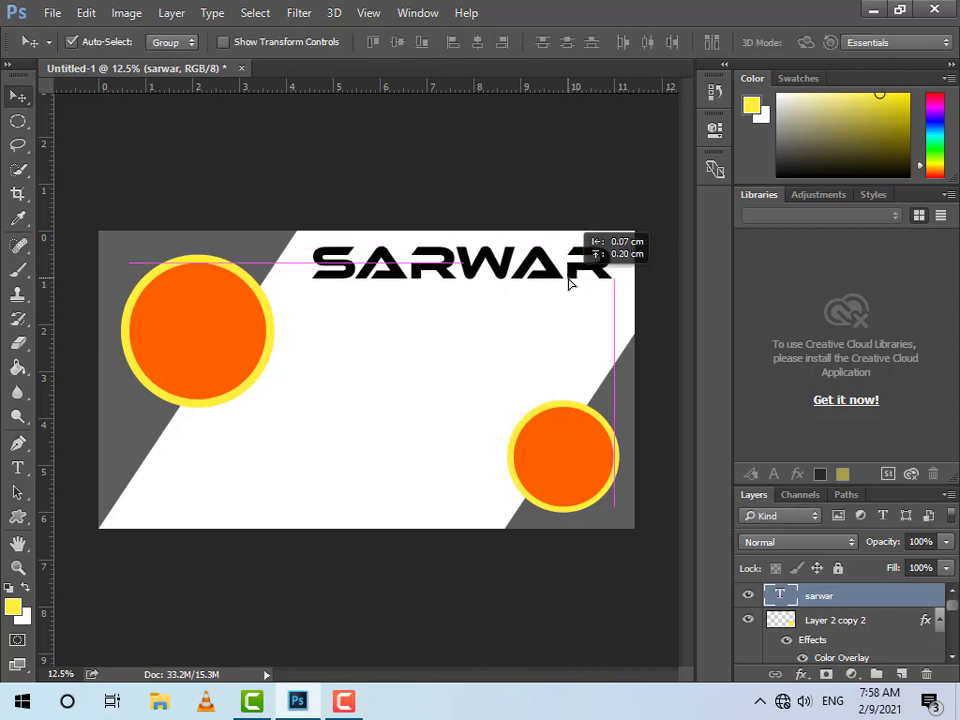
pyautogui.click(478, 300)
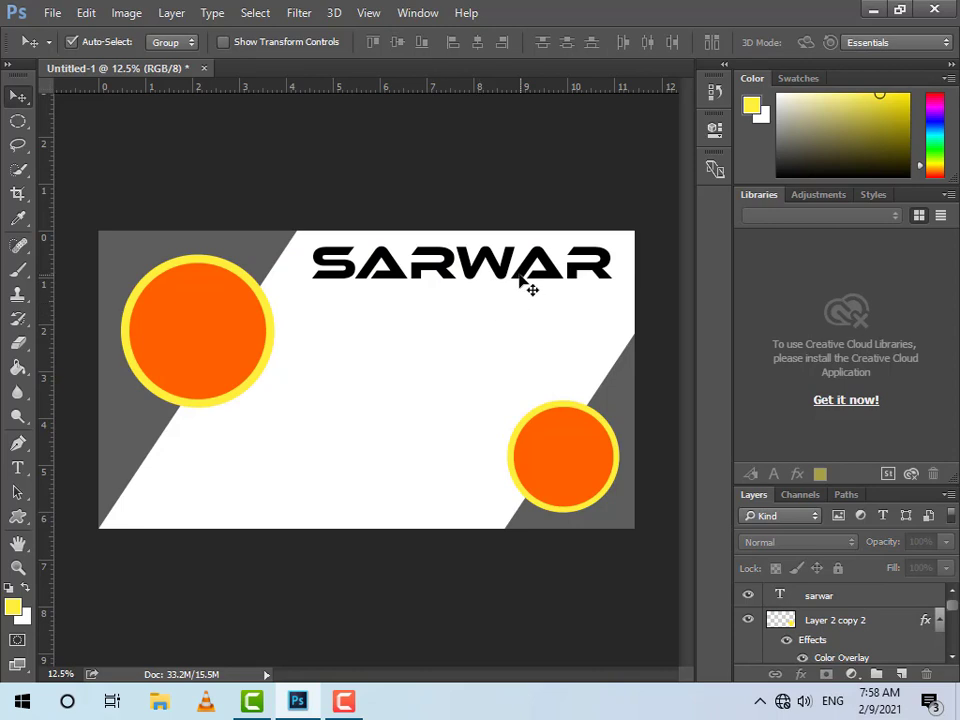
# Duplicate the SARWAR layer below itself and retype the copy as GRAPHICS
pyautogui.moveTo(521, 280); pyautogui.dragTo(521, 333)
pyautogui.press('t')
pyautogui.click(401, 325)
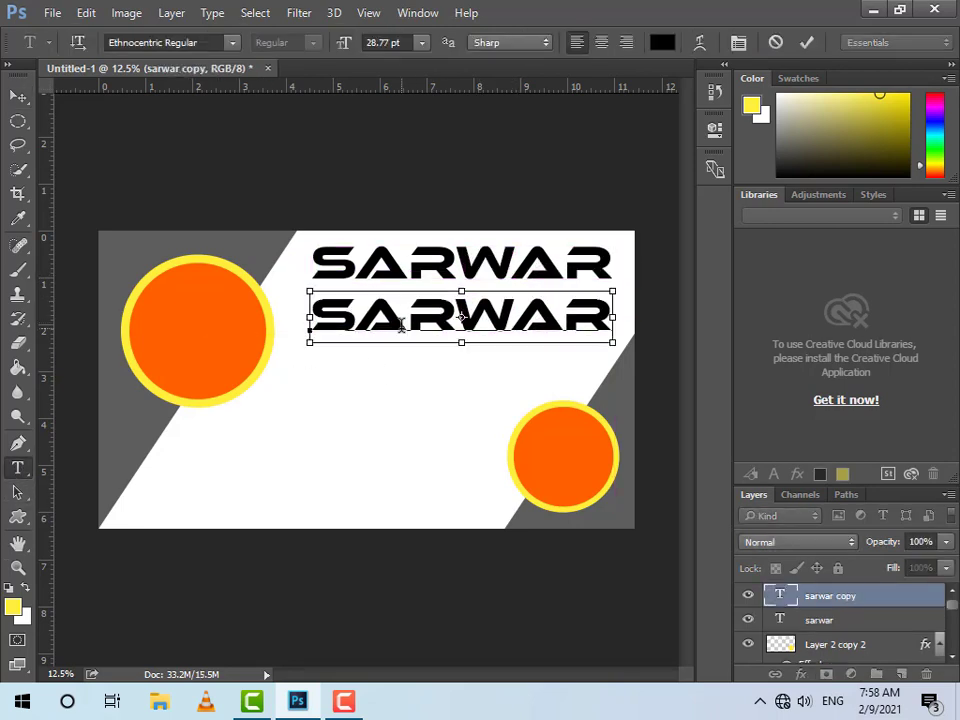
pyautogui.doubleClick(401, 325)
pyautogui.write('GRA')
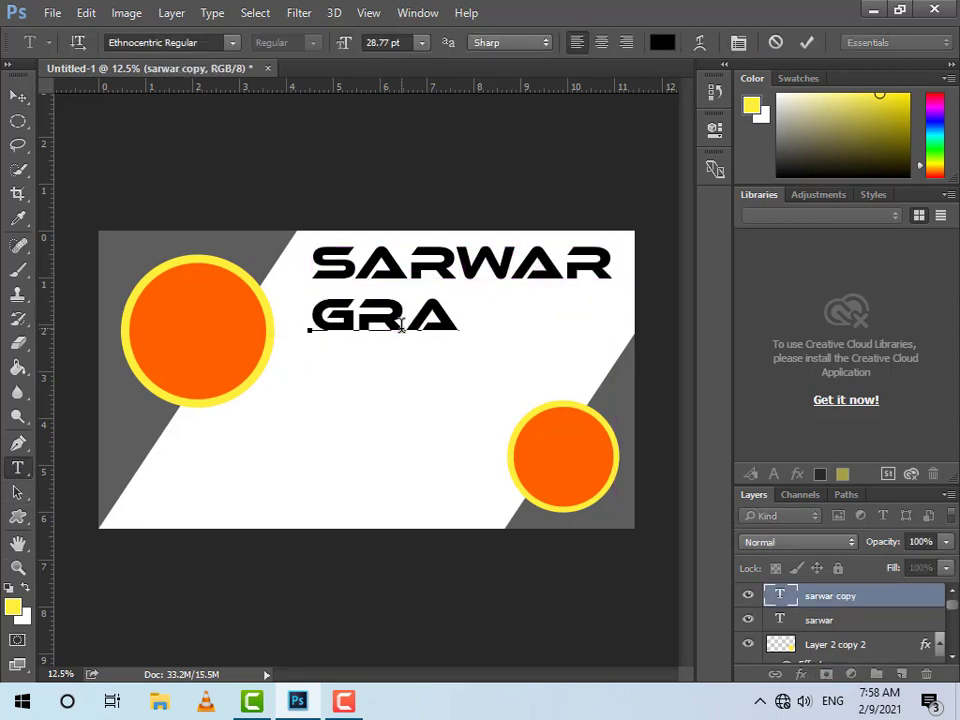
pyautogui.write('PHICS')
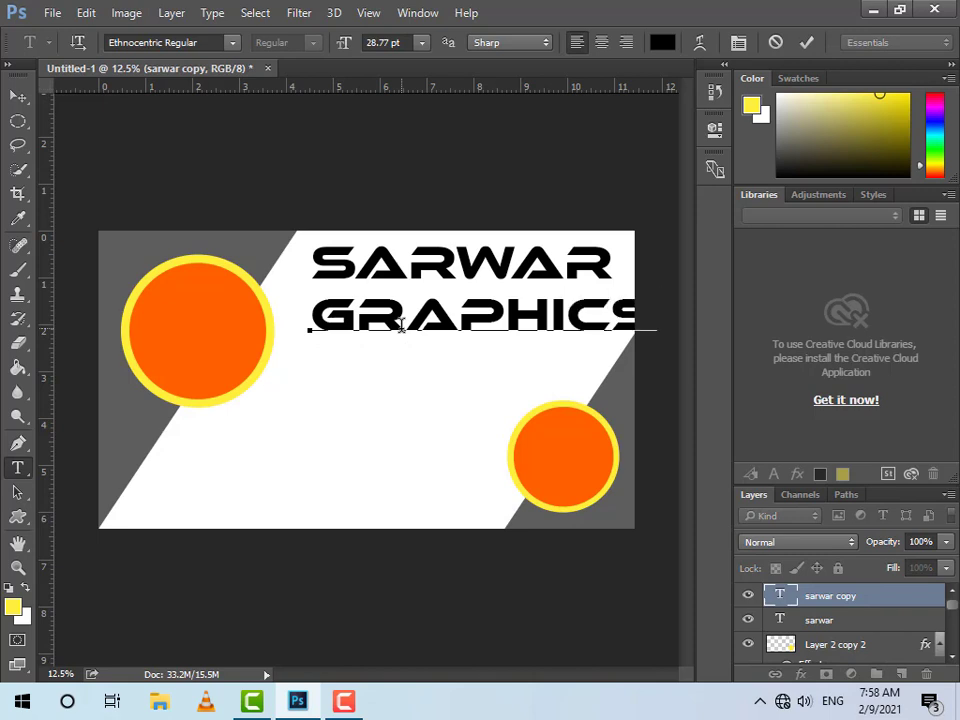
pyautogui.click(17, 95)
# Move GRAPHICS beneath SARWAR and shrink it to about 70%
pyautogui.moveTo(476, 336); pyautogui.dragTo(440, 320)
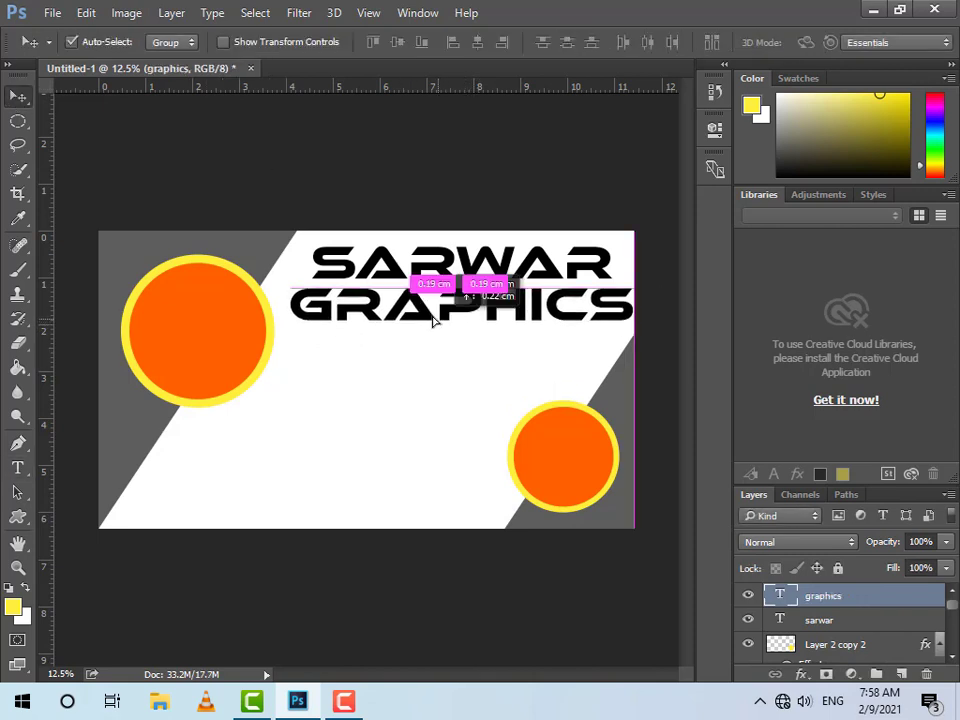
pyautogui.hotkey('ctrl', 't')
pyautogui.moveTo(620, 279)
pyautogui.mouseDown()
pyautogui.moveTo(572, 296)
pyautogui.moveTo(566, 310)
pyautogui.moveTo(558, 288)
pyautogui.mouseUp()
pyautogui.press('Return')
pyautogui.hotkey('ctrl', 't')
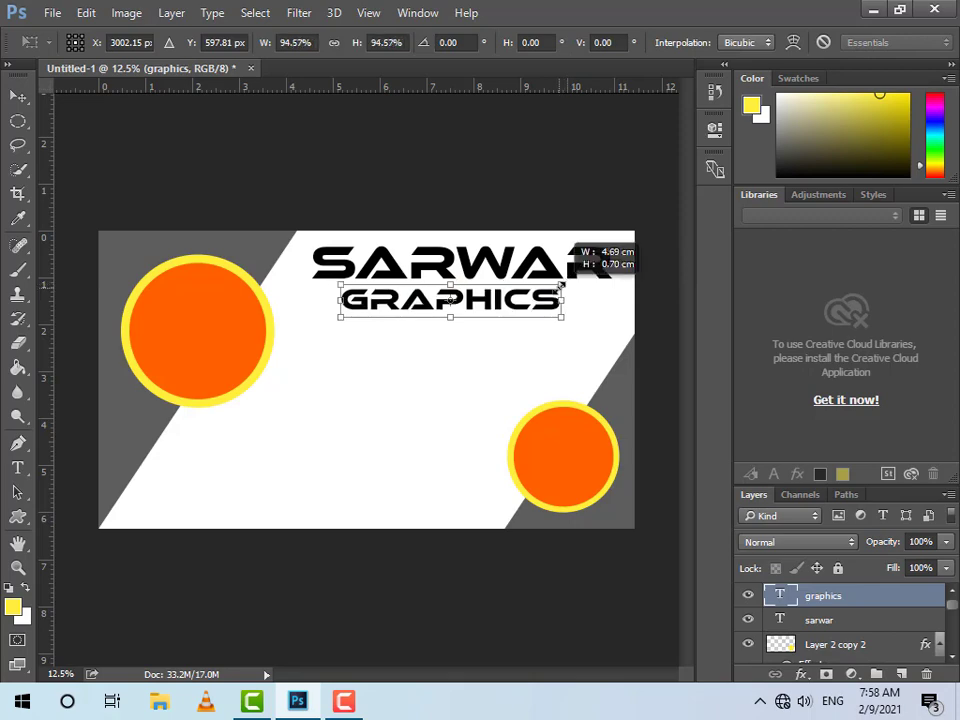
pyautogui.press('Return')
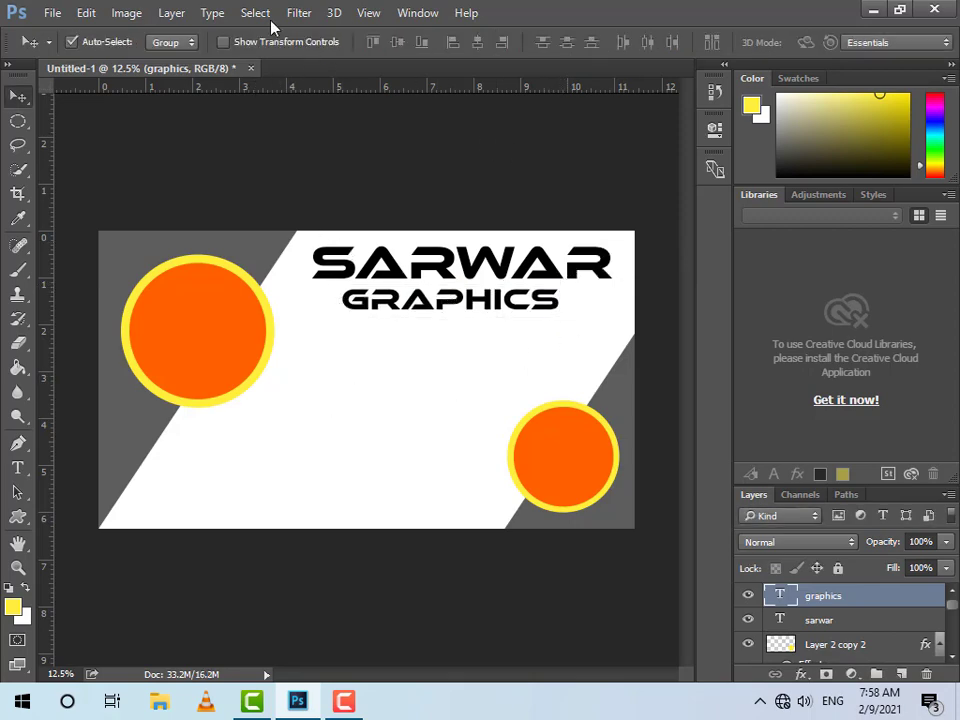
# Widen the GRAPHICS letter spacing to 800 in the Character panel
pyautogui.click(417, 13)
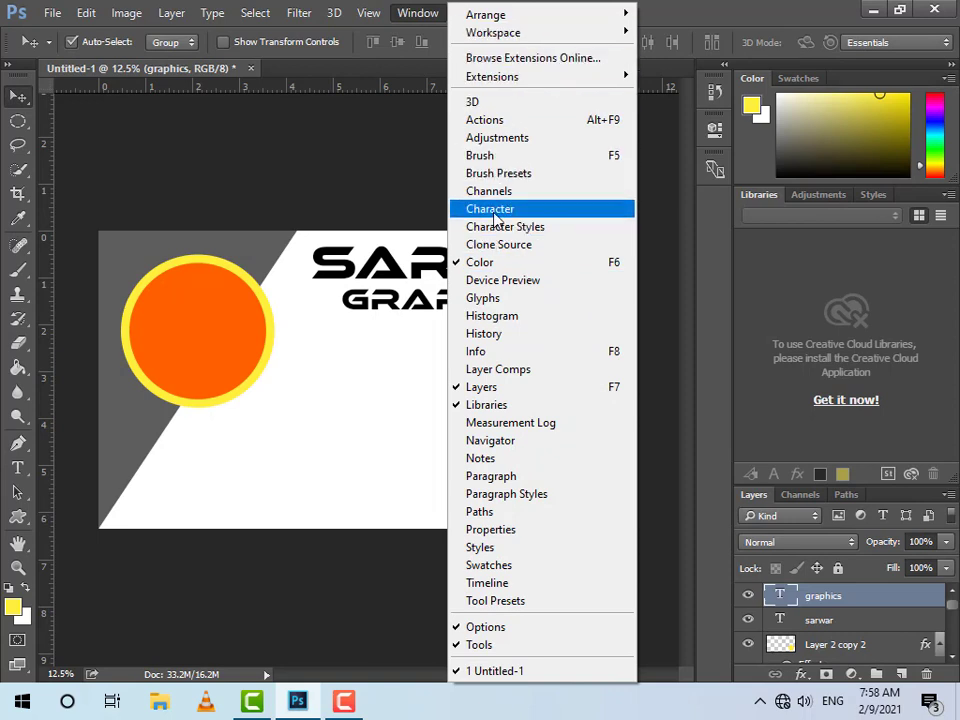
pyautogui.click(558, 219)
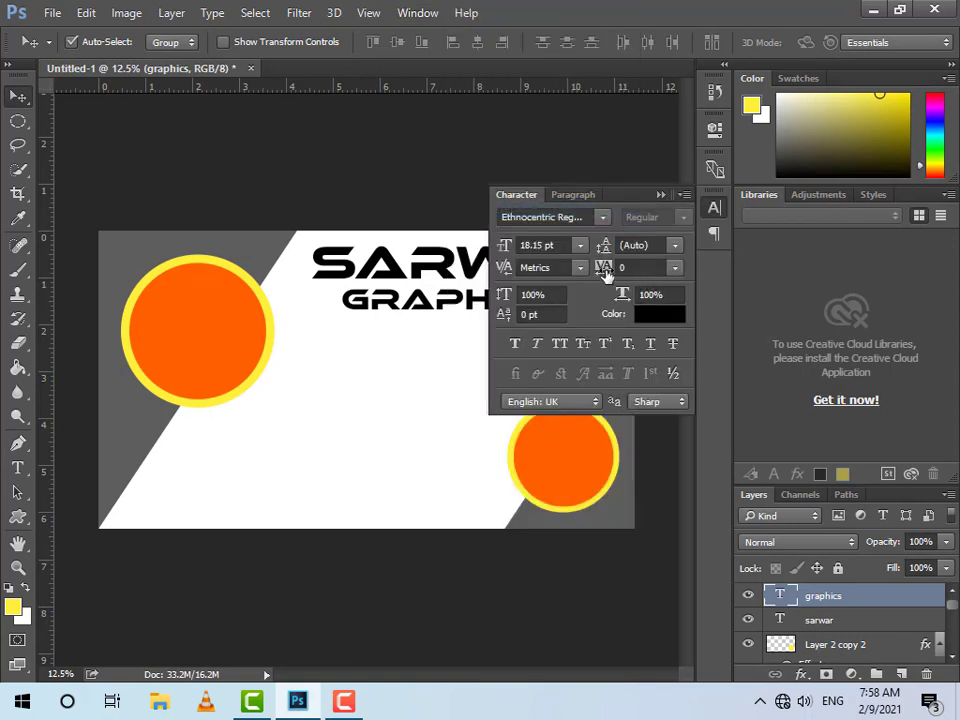
pyautogui.press('Return')
pyautogui.press('Return')
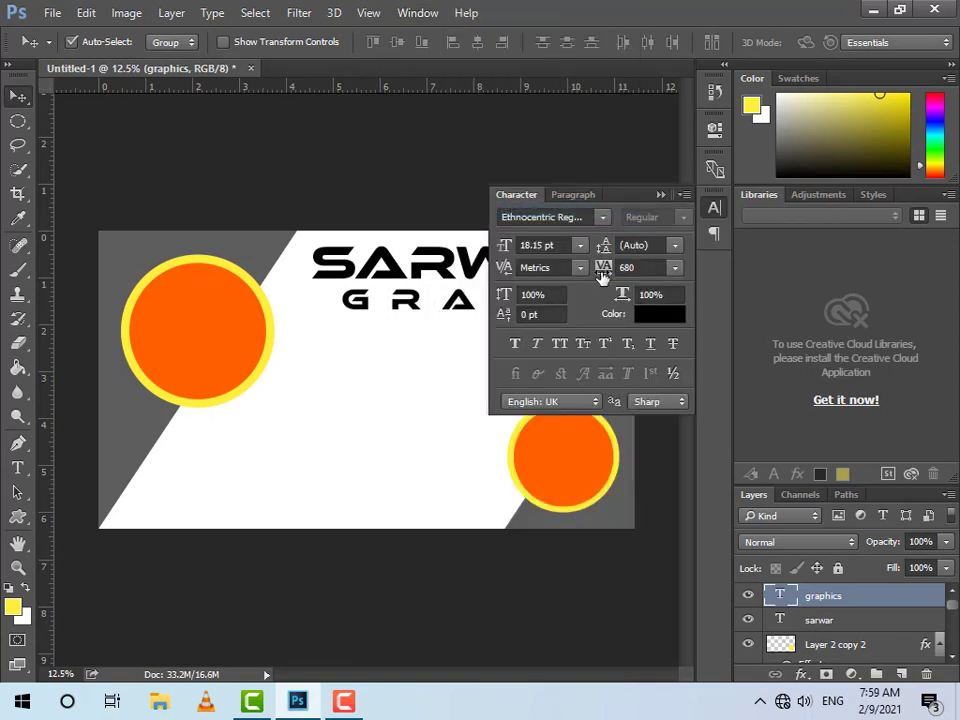
pyautogui.moveTo(609, 276); pyautogui.dragTo(644, 224)
pyautogui.press('Return')
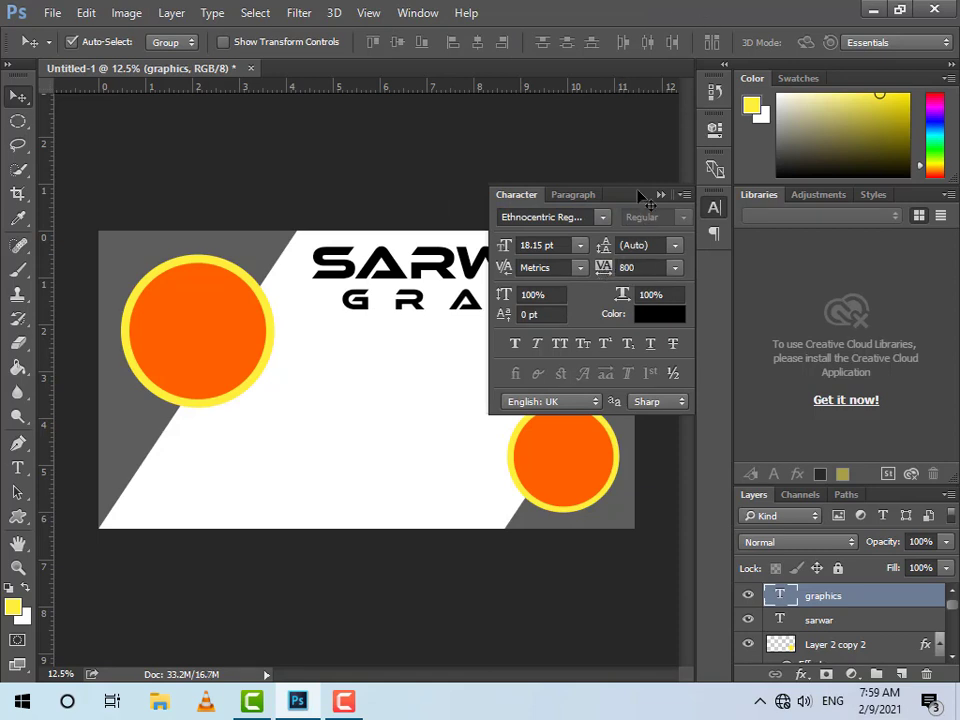
pyautogui.click(660, 195)
# Align GRAPHICS with SARWAR and scale it to about 79% to fit the card
pyautogui.moveTo(366, 313); pyautogui.dragTo(334, 310)
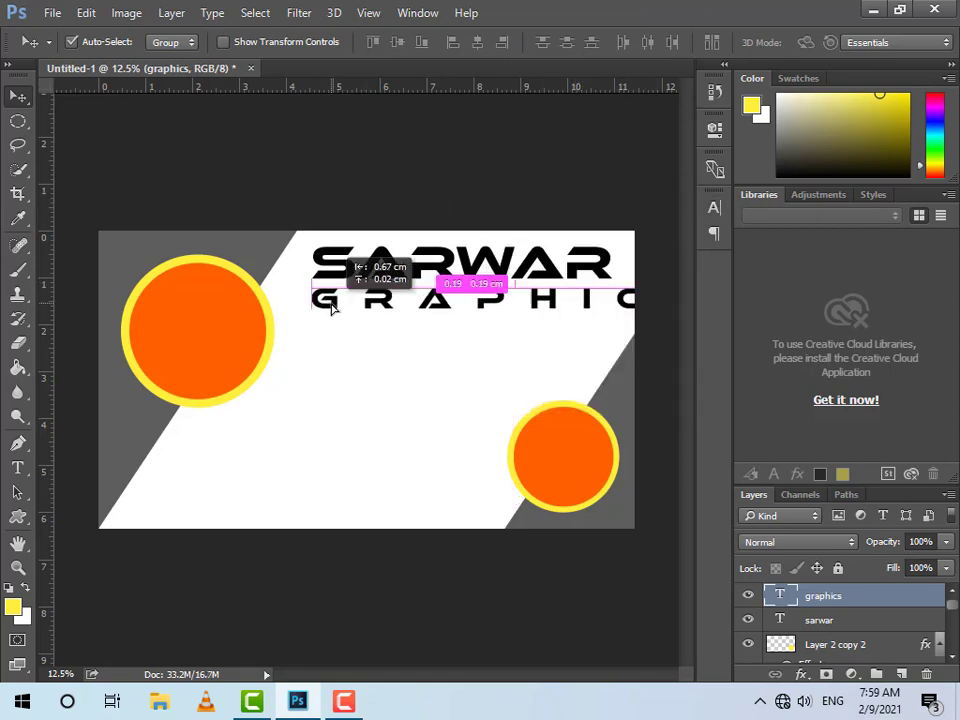
pyautogui.hotkey('ctrl', 't')
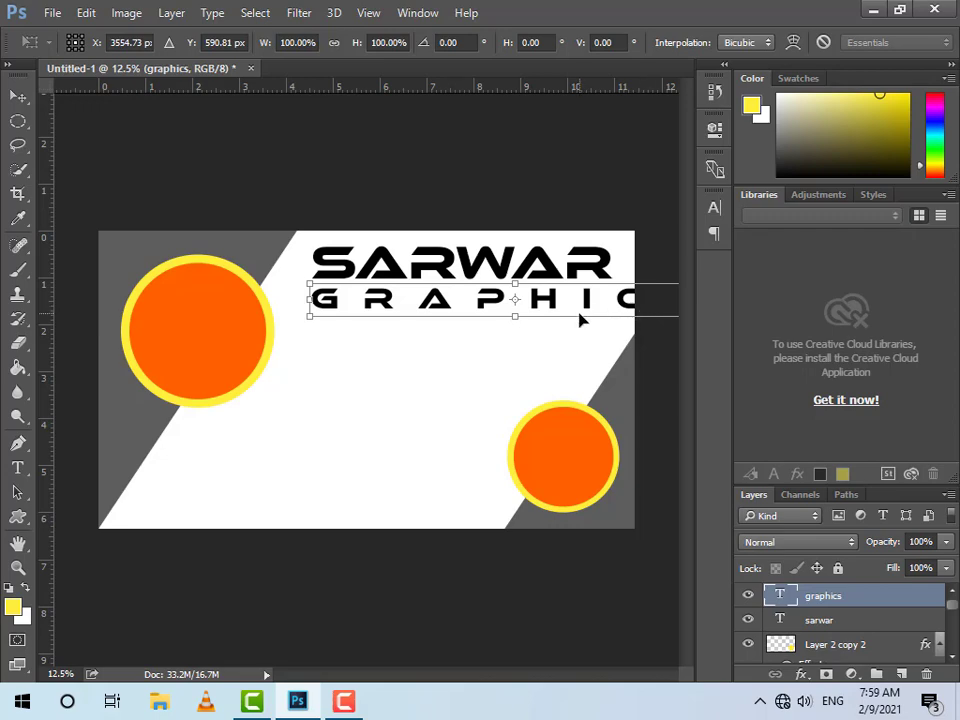
pyautogui.hotkey('ctrl', '-')
pyautogui.moveTo(580, 336); pyautogui.dragTo(545, 330)
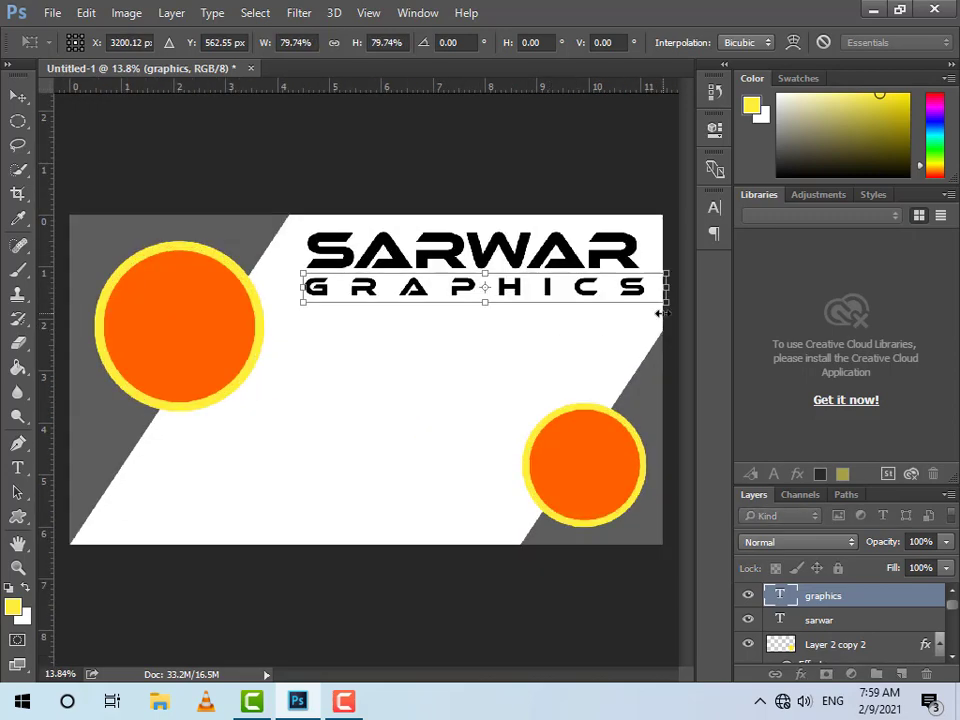
pyautogui.scroll(2, 660, 313)
pyautogui.moveTo(506, 319); pyautogui.dragTo(417, 284)
pyautogui.moveTo(596, 255); pyautogui.dragTo(590, 254)
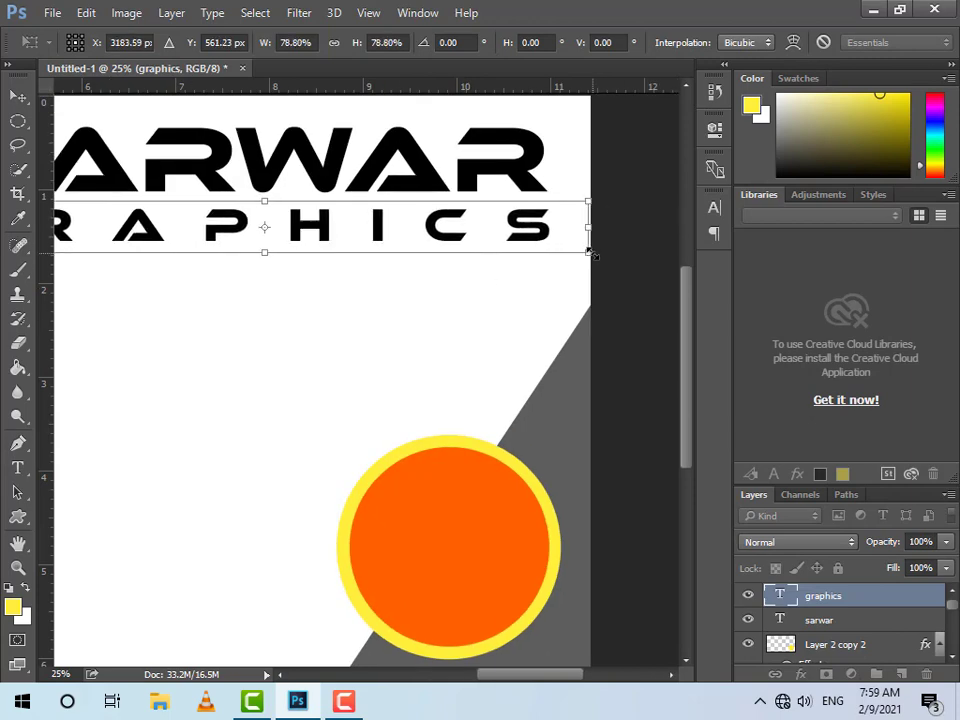
pyautogui.press('Return')
pyautogui.hotkey('ctrl', '-')
pyautogui.hotkey('ctrl', '-')
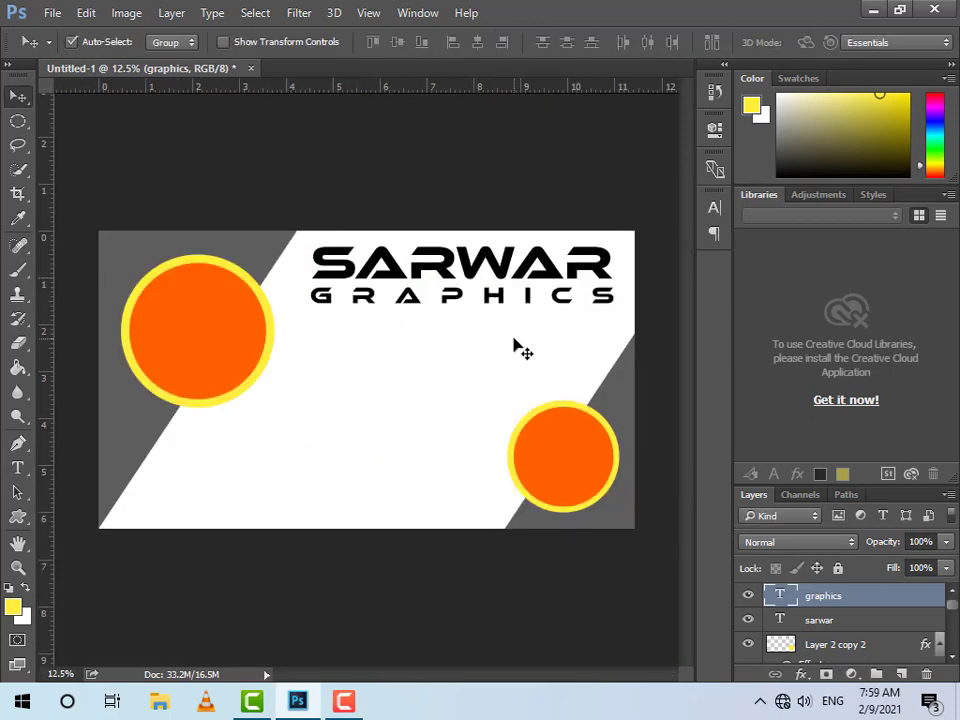
# Nudge both title lines slightly left and the grey diagonal band slightly right
pyautogui.click(508, 251)
pyautogui.keyDown('shift'); pyautogui.click(600, 274); pyautogui.keyUp('shift')
pyautogui.moveTo(600, 274); pyautogui.dragTo(595, 274)
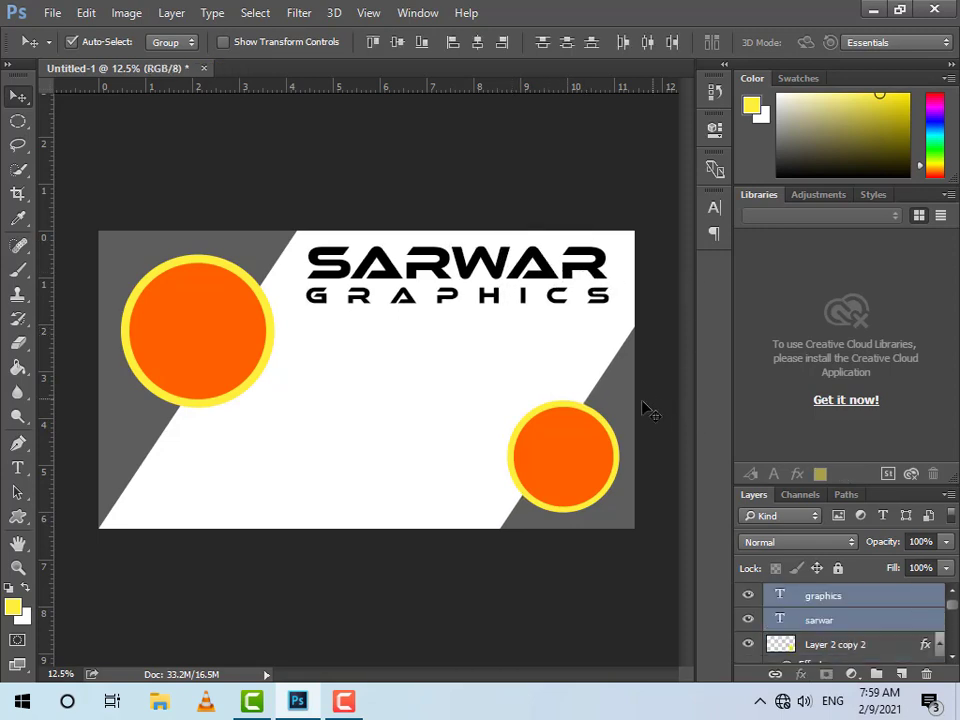
pyautogui.click(561, 373)
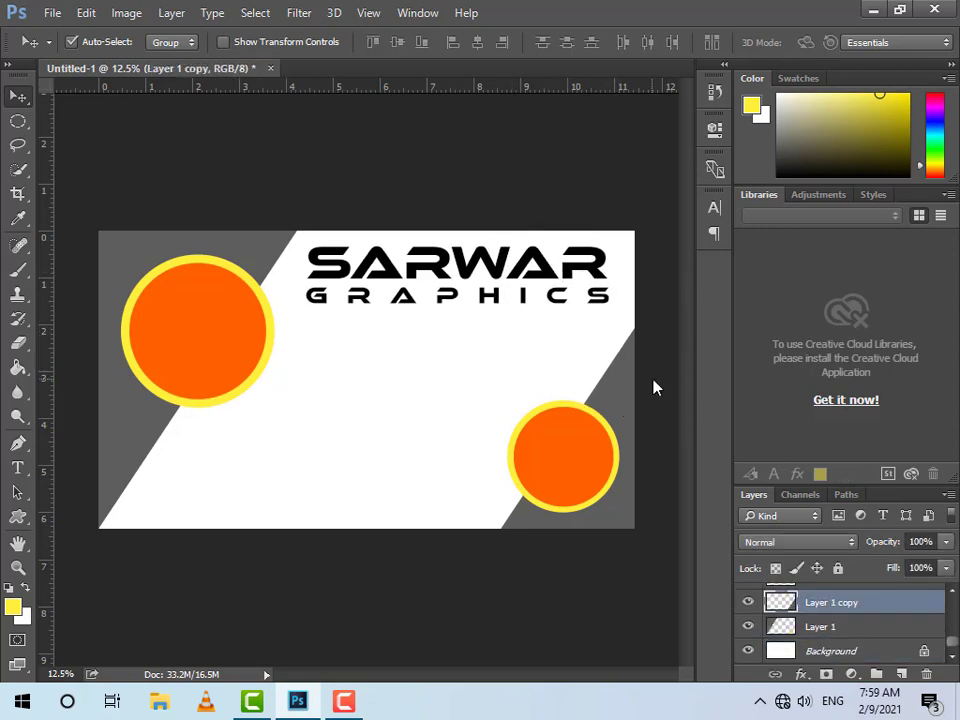
pyautogui.moveTo(654, 387); pyautogui.dragTo(660, 388)
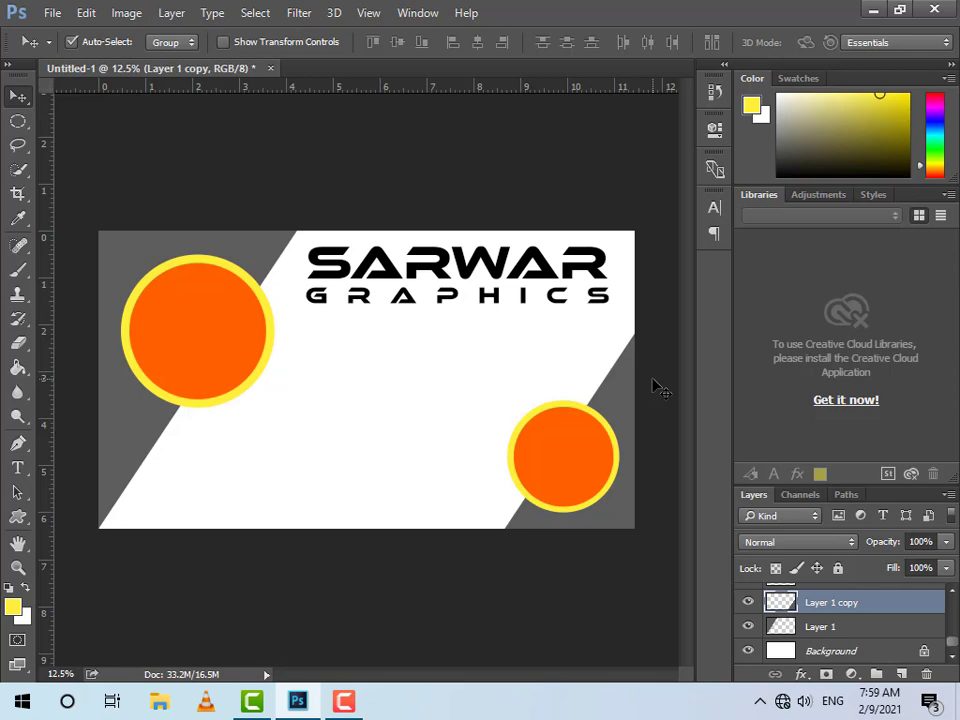
# Open the TIFF portrait poster from adobe (F:) > New folder (2) > Group photos > my photos
pyautogui.press('ctrl')
pyautogui.hotkey('ctrl', 'o')
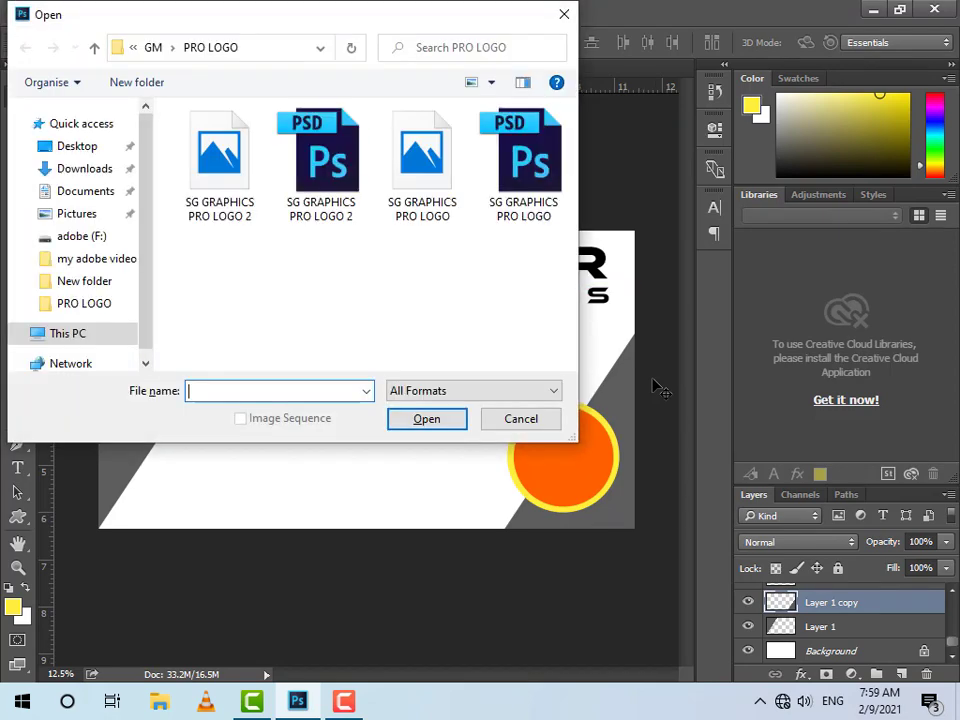
pyautogui.click(42, 335)
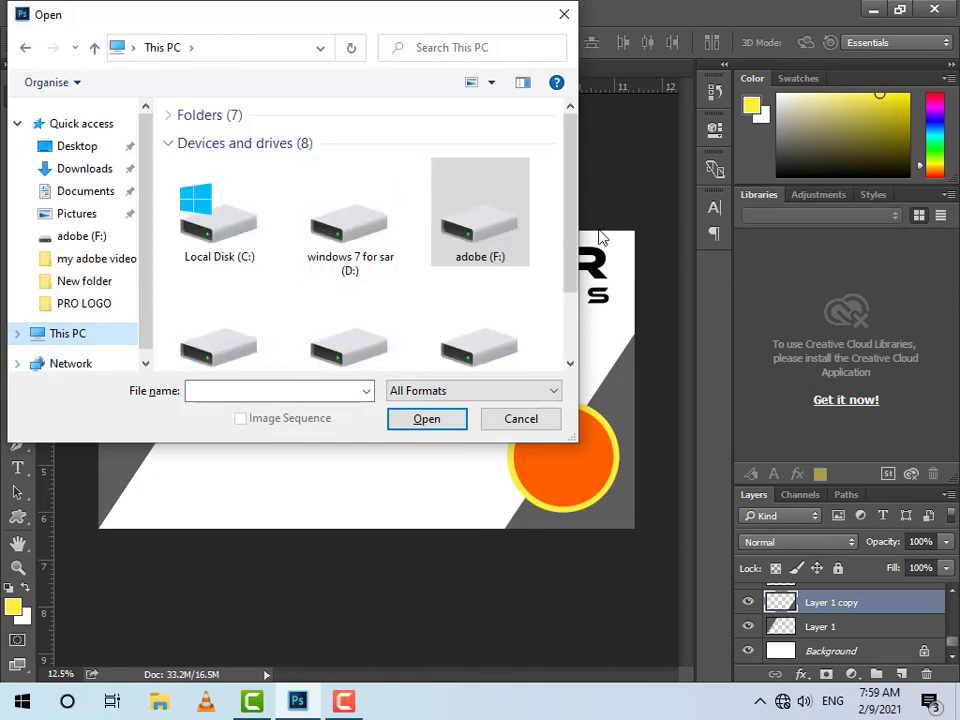
pyautogui.scroll(-2, 559, 322)
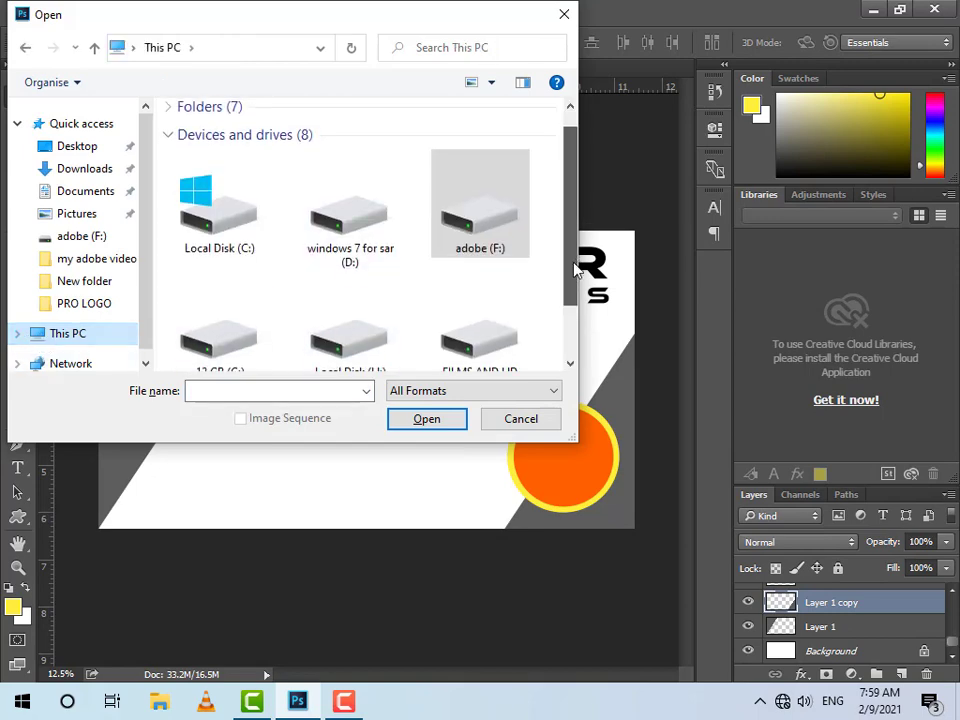
pyautogui.doubleClick(497, 165)
pyautogui.doubleClick(242, 260)
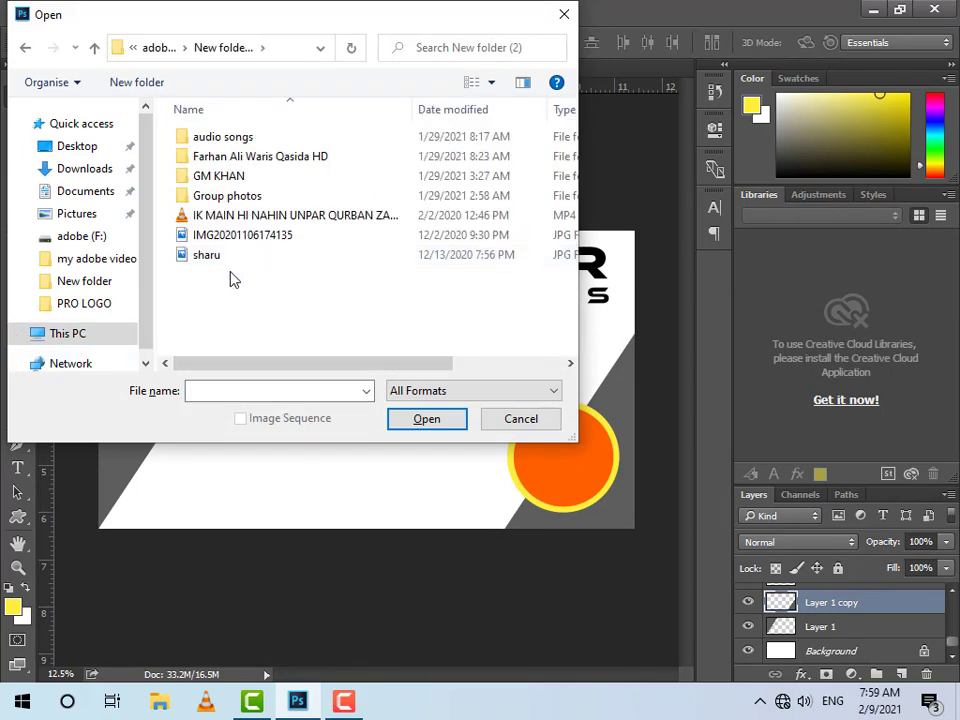
pyautogui.doubleClick(250, 197)
pyautogui.doubleClick(395, 188)
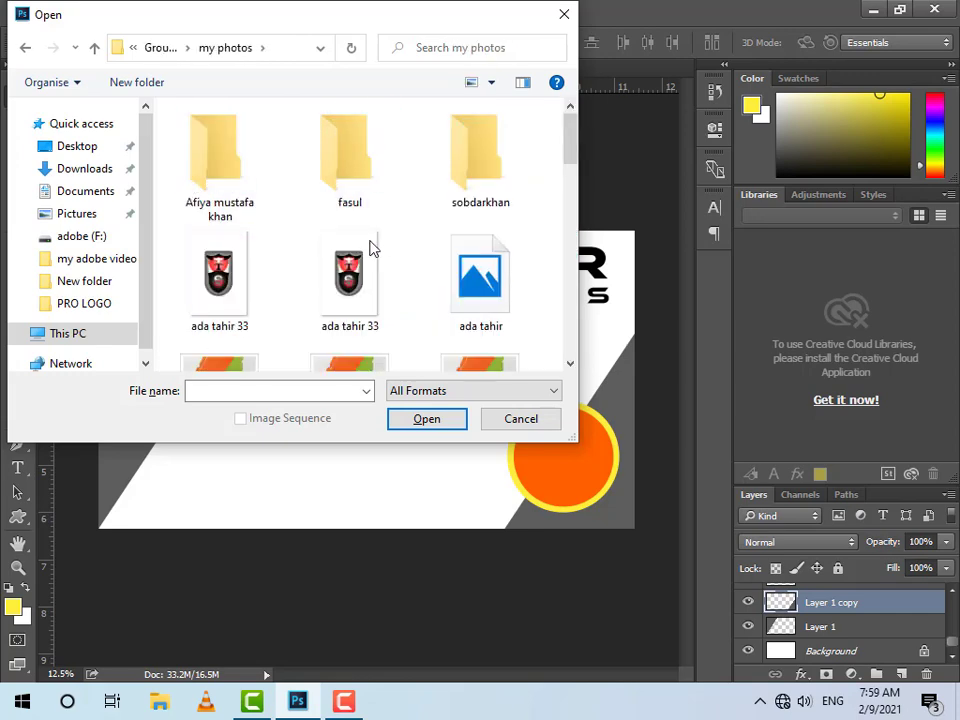
pyautogui.moveTo(568, 154); pyautogui.dragTo(572, 266)
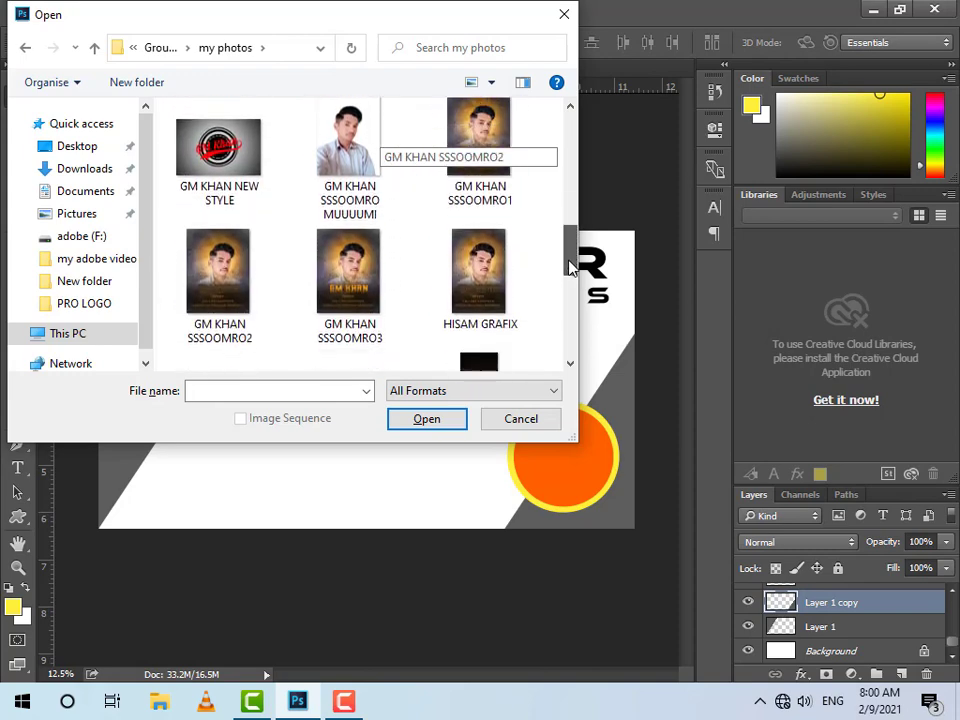
pyautogui.click(369, 274)
pyautogui.click(421, 420)
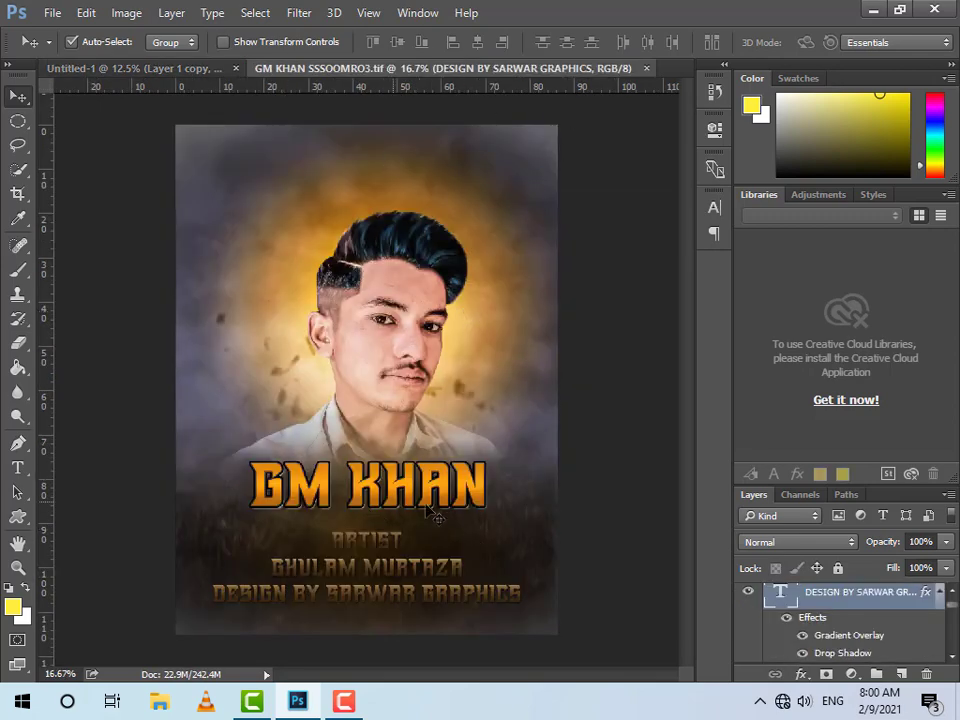
# Inspect the portrait poster, then drag its artwork into Untitled-1 as a new layer
pyautogui.hotkey('ctrl', '+')
pyautogui.hotkey('ctrl', '+')
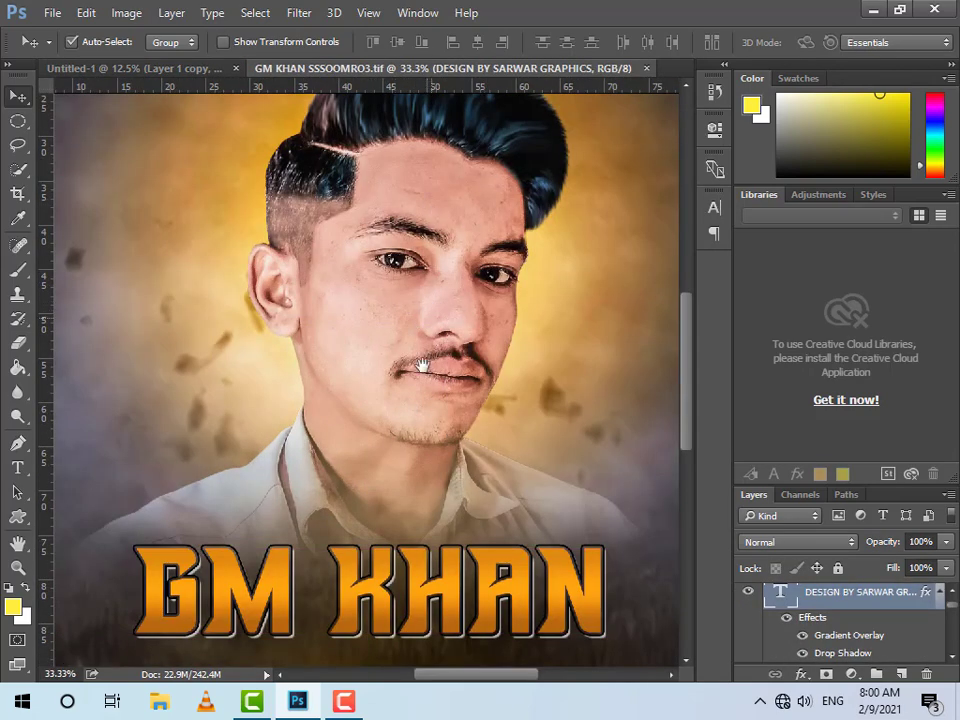
pyautogui.moveTo(422, 365); pyautogui.dragTo(439, 253)
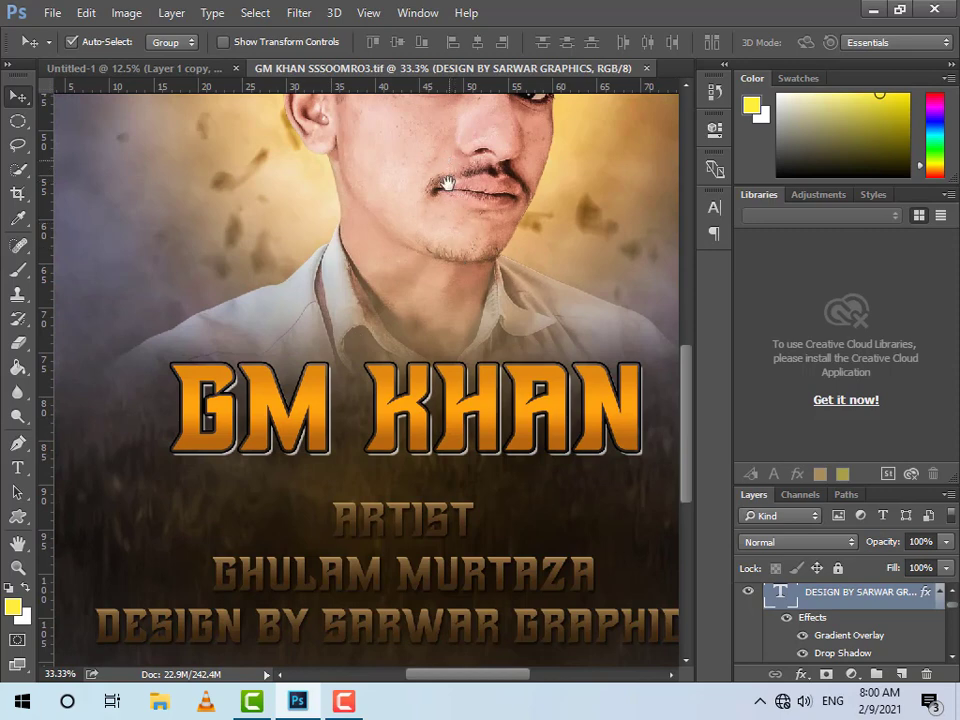
pyautogui.moveTo(447, 184); pyautogui.dragTo(405, 420)
pyautogui.hotkey('ctrl', '-')
pyautogui.hotkey('ctrl', '-')
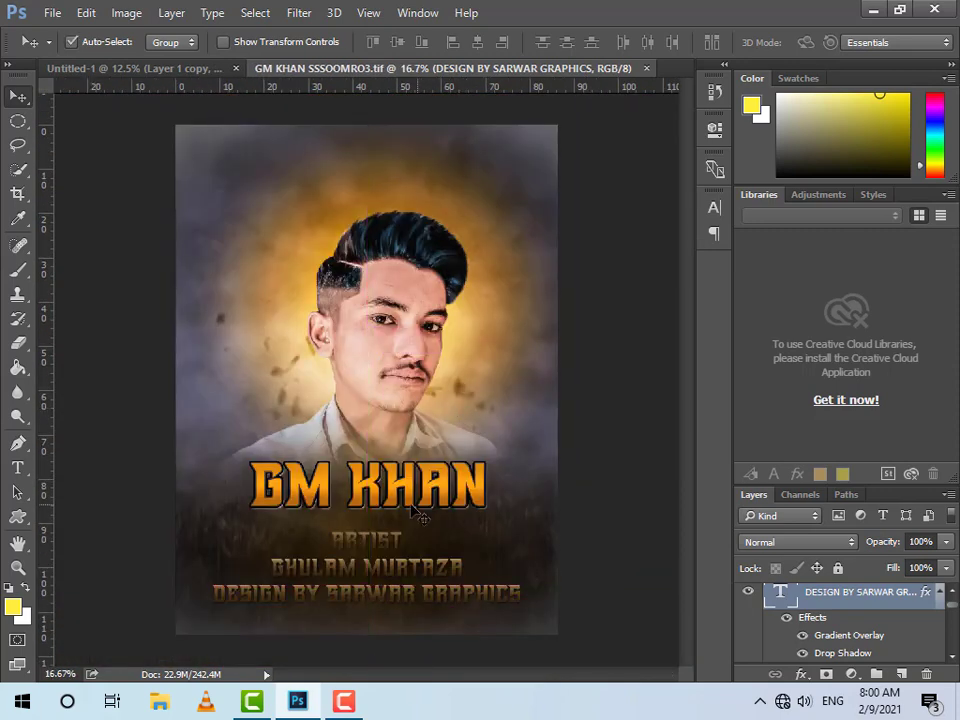
pyautogui.moveTo(404, 505); pyautogui.dragTo(398, 521)
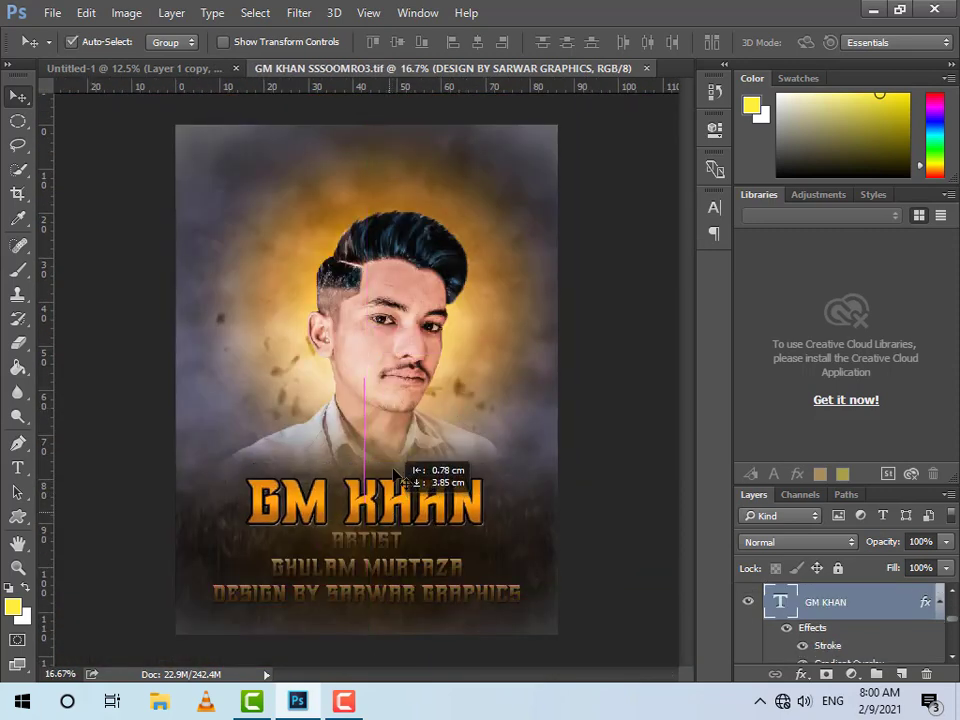
pyautogui.moveTo(385, 336)
pyautogui.mouseDown()
pyautogui.moveTo(403, 296)
pyautogui.moveTo(168, 75)
pyautogui.moveTo(308, 388)
pyautogui.mouseUp()
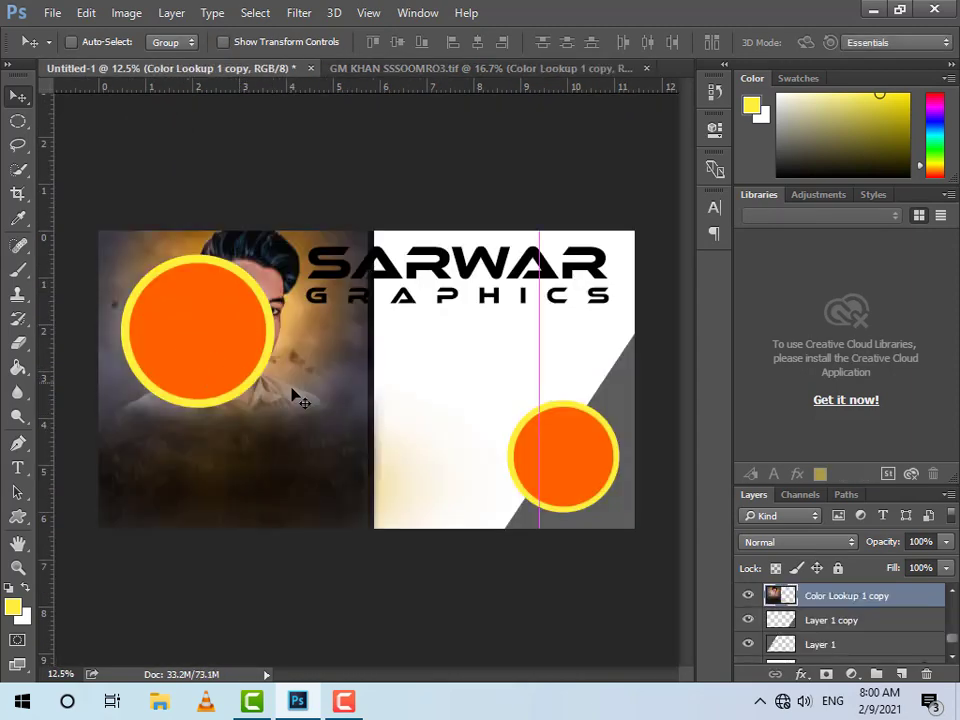
# Shrink the portrait to about half size and move it over the left circle
pyautogui.hotkey('ctrl', 't')
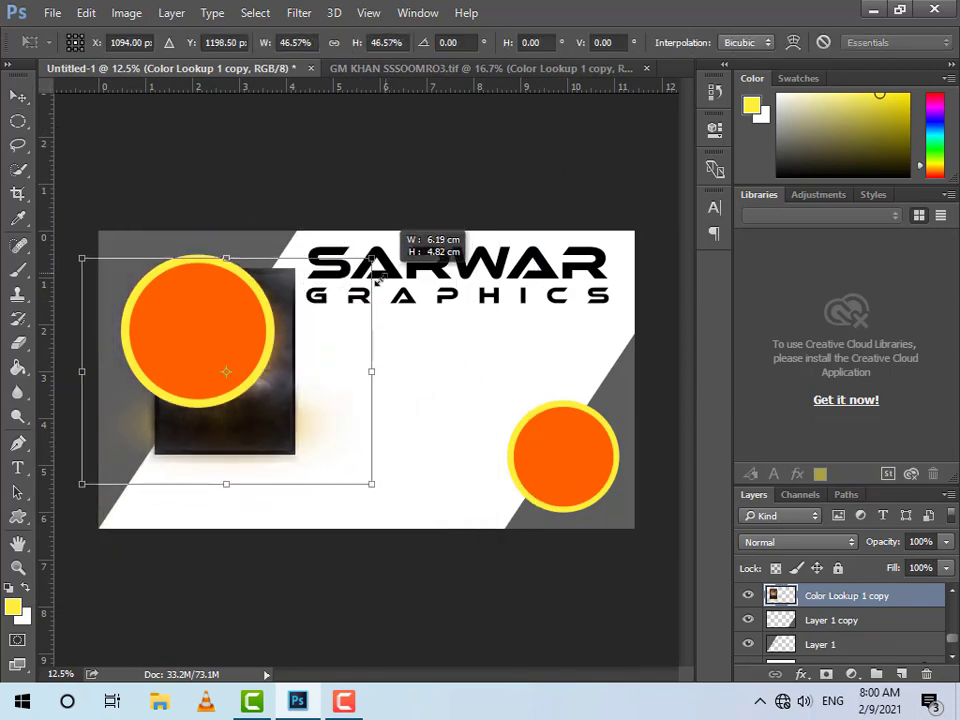
pyautogui.moveTo(537, 131); pyautogui.dragTo(378, 253)
pyautogui.moveTo(290, 407); pyautogui.dragTo(263, 384)
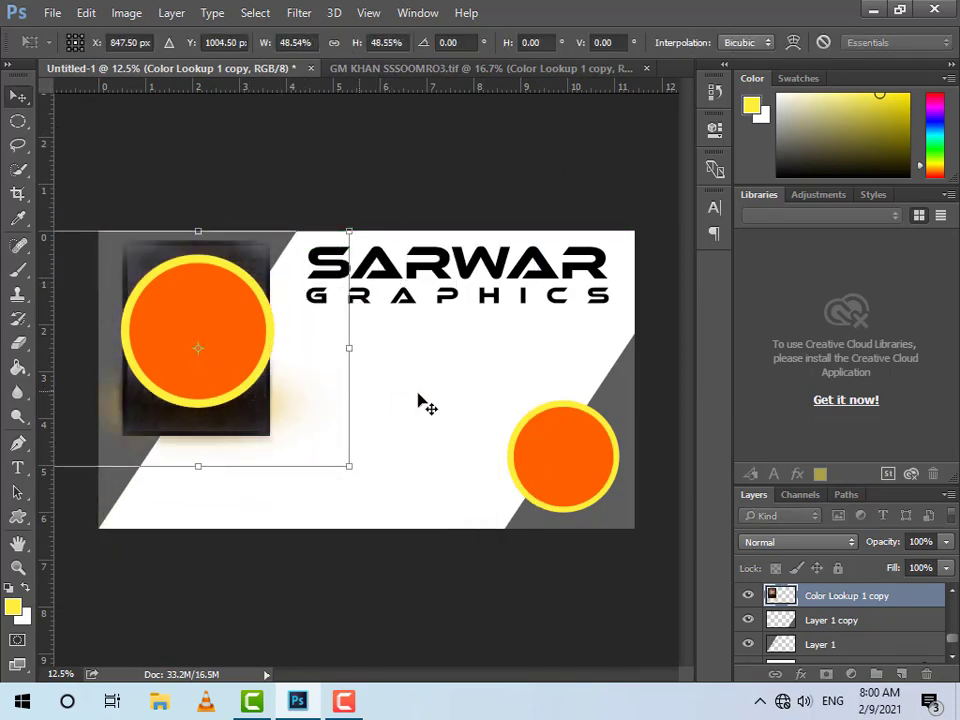
pyautogui.press('Return')
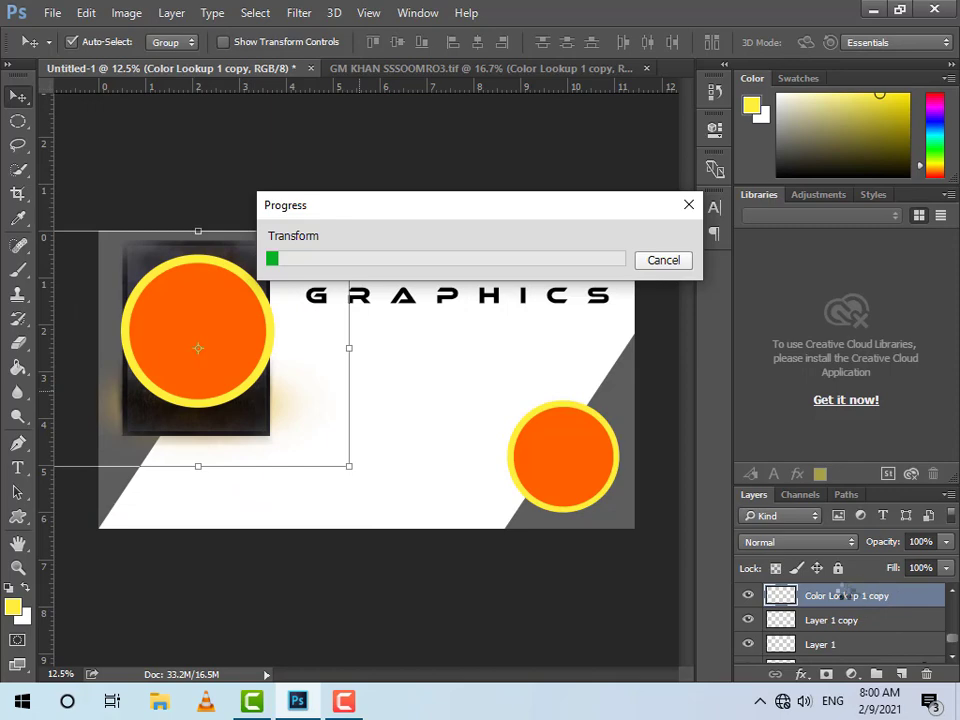
# Stack the portrait above the left circle layer and clip it inside the ringed circle
pyautogui.moveTo(878, 602); pyautogui.dragTo(878, 598)
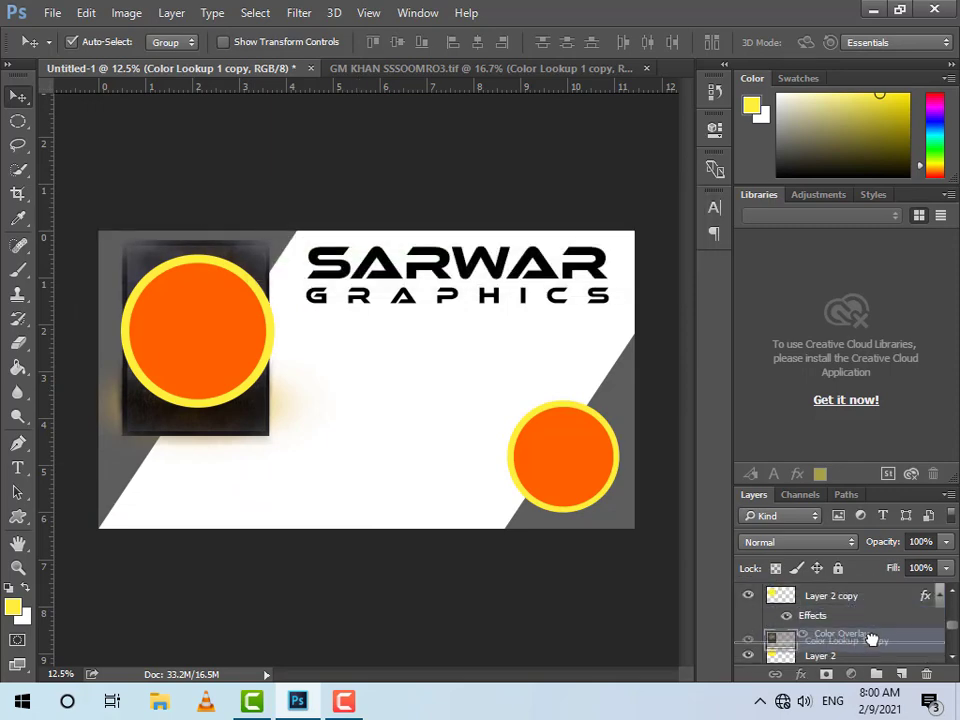
pyautogui.rightClick(878, 598)
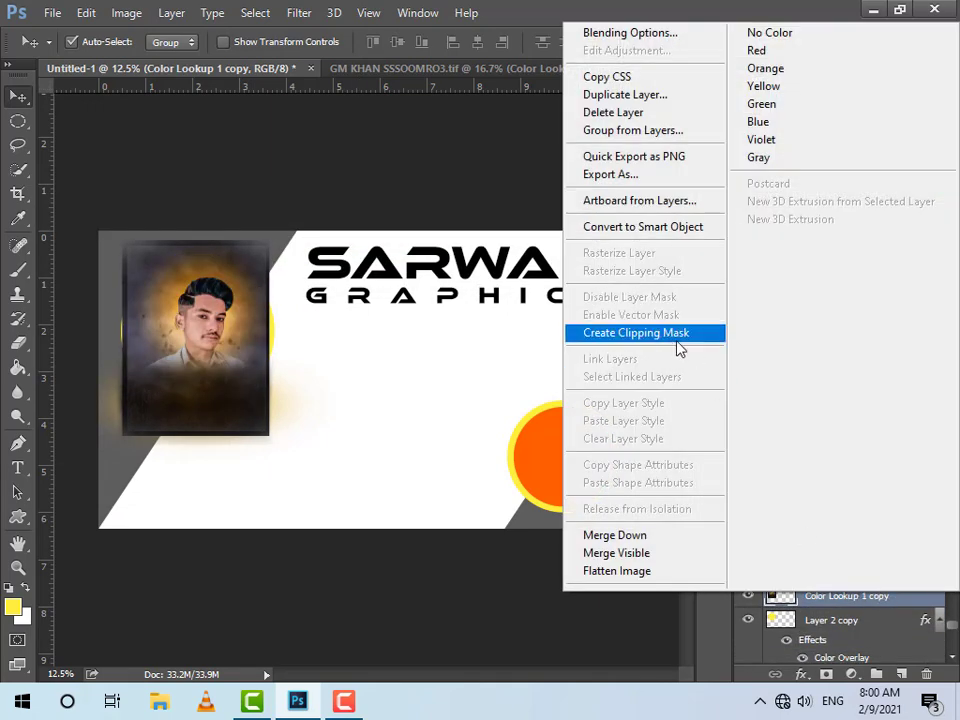
pyautogui.click(648, 333)
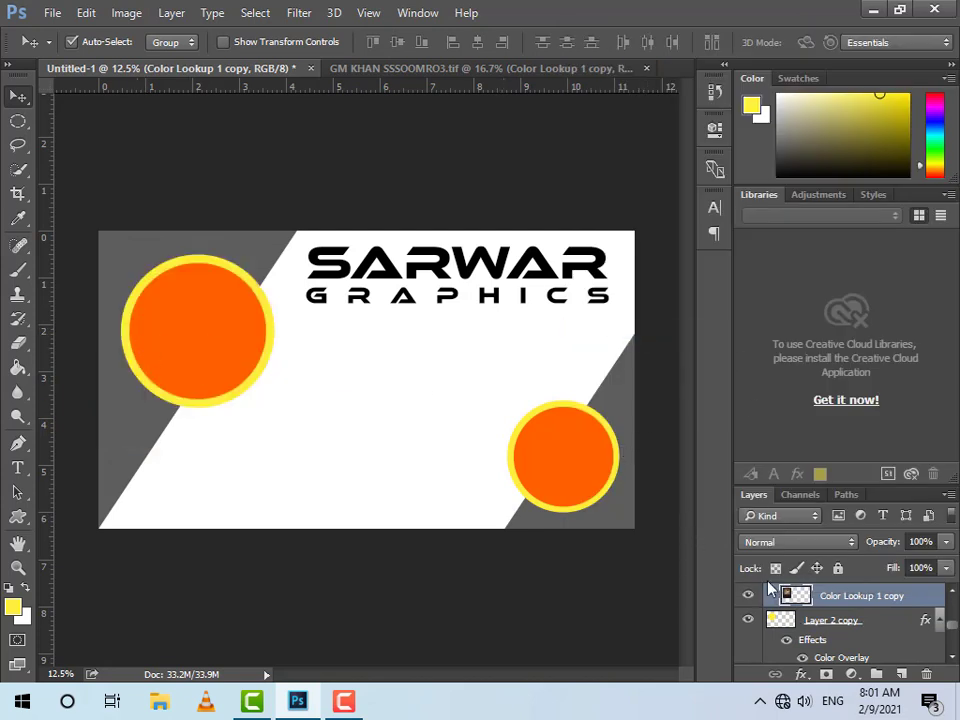
pyautogui.keyDown('alt'); pyautogui.click(807, 607); pyautogui.keyUp('alt')
pyautogui.scroll(1, 876, 630)
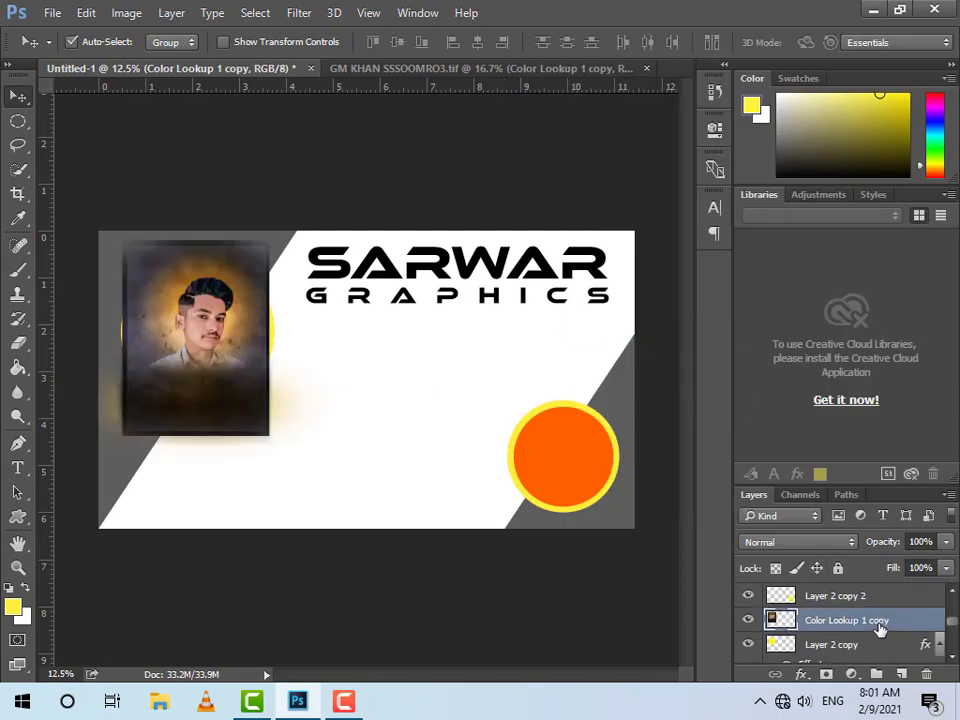
pyautogui.scroll(-1, 876, 630)
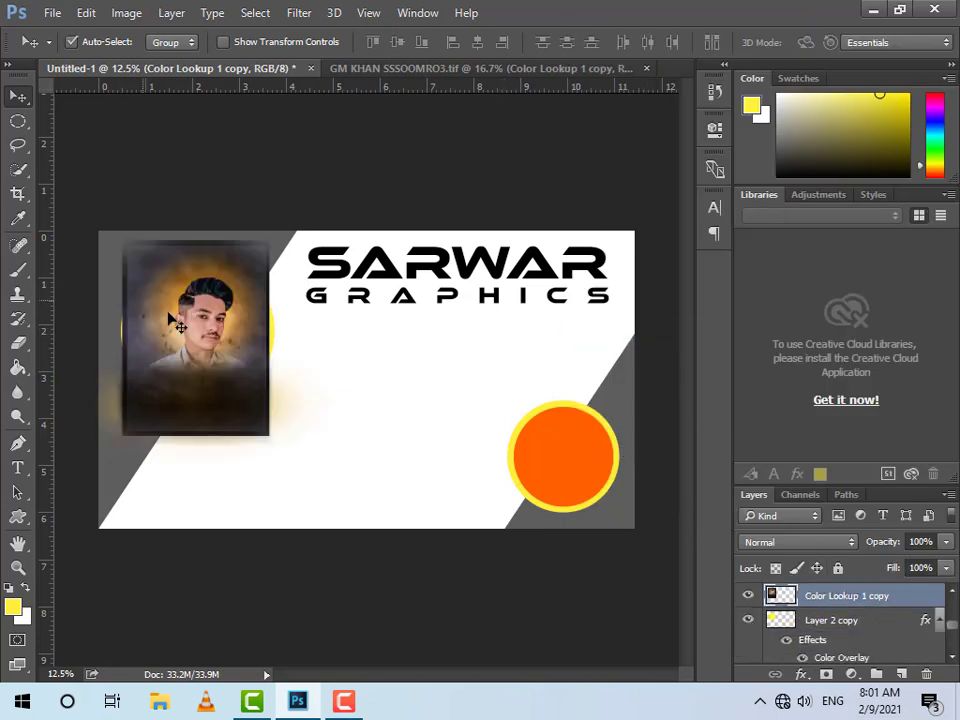
pyautogui.moveTo(169, 316); pyautogui.dragTo(307, 316)
pyautogui.moveTo(407, 357); pyautogui.dragTo(278, 350)
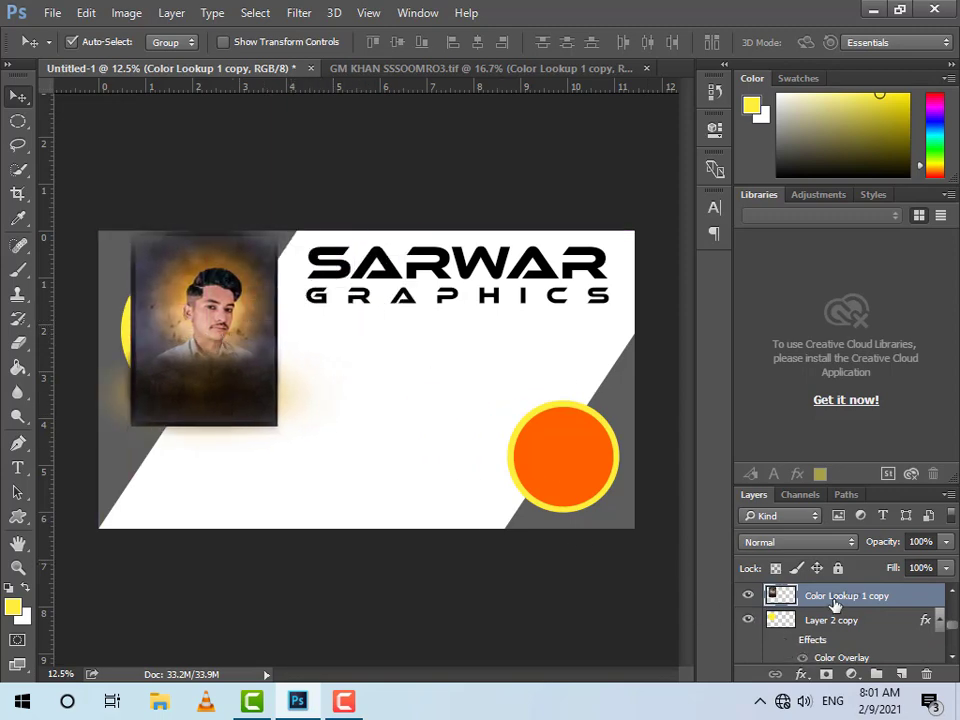
pyautogui.rightClick(835, 605)
pyautogui.click(664, 339)
pyautogui.moveTo(197, 335)
pyautogui.mouseDown()
pyautogui.moveTo(205, 345)
pyautogui.moveTo(196, 338)
pyautogui.mouseUp()
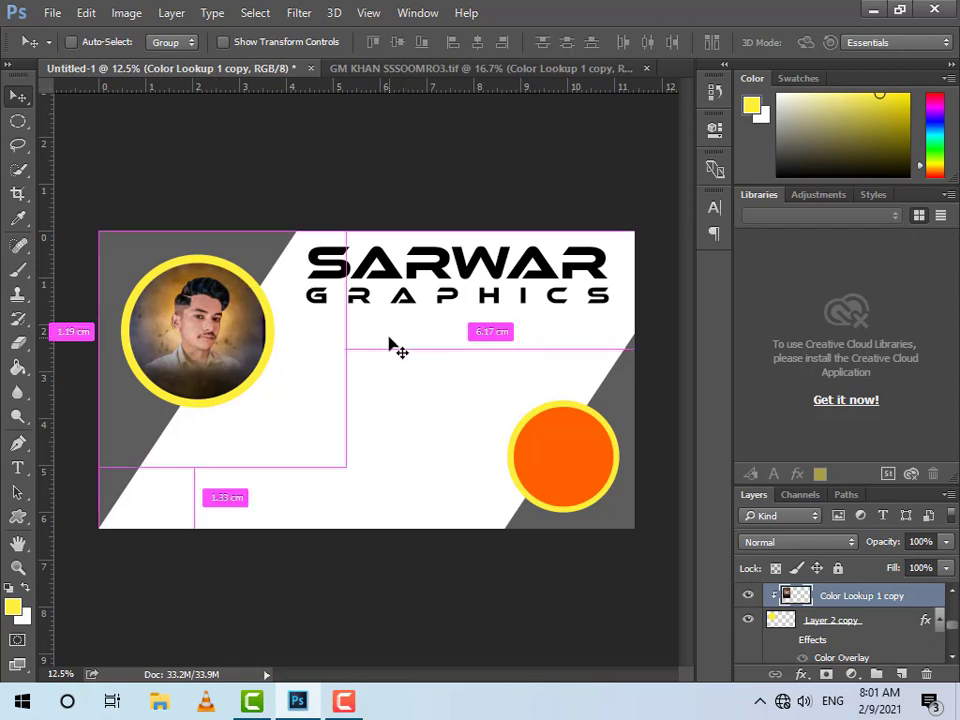
# Enlarge the clipped portrait to about 122% to fill the ring, then bring up Open
pyautogui.hotkey('ctrl', 't')
pyautogui.moveTo(347, 229); pyautogui.dragTo(368, 213)
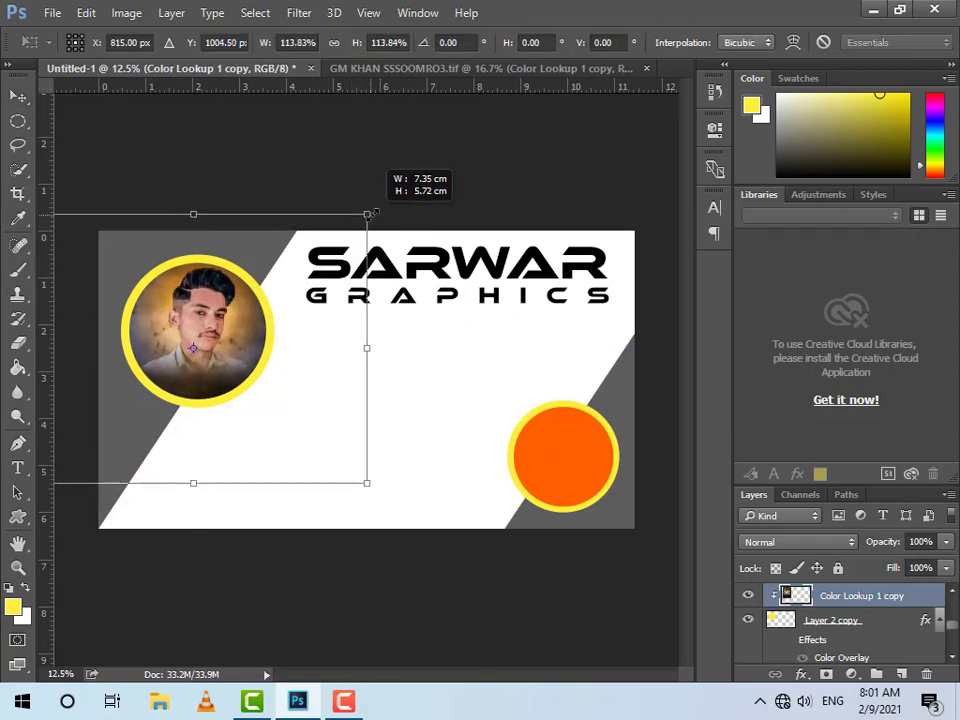
pyautogui.moveTo(279, 274); pyautogui.dragTo(285, 284)
pyautogui.moveTo(367, 221); pyautogui.dragTo(381, 214)
pyautogui.press('Return')
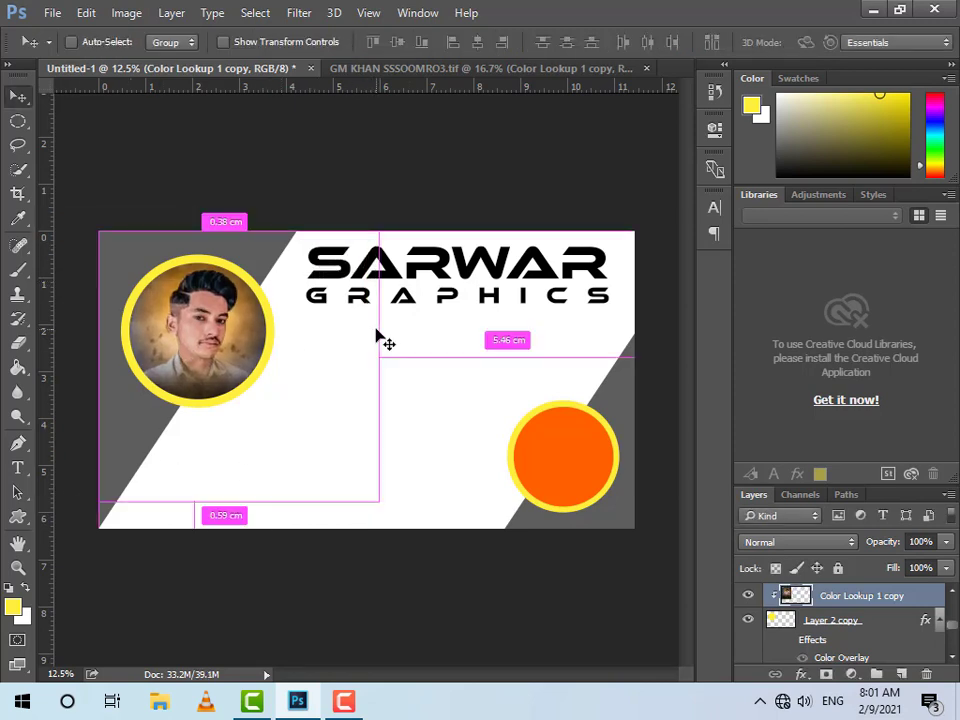
pyautogui.hotkey('ctrl', 'o')
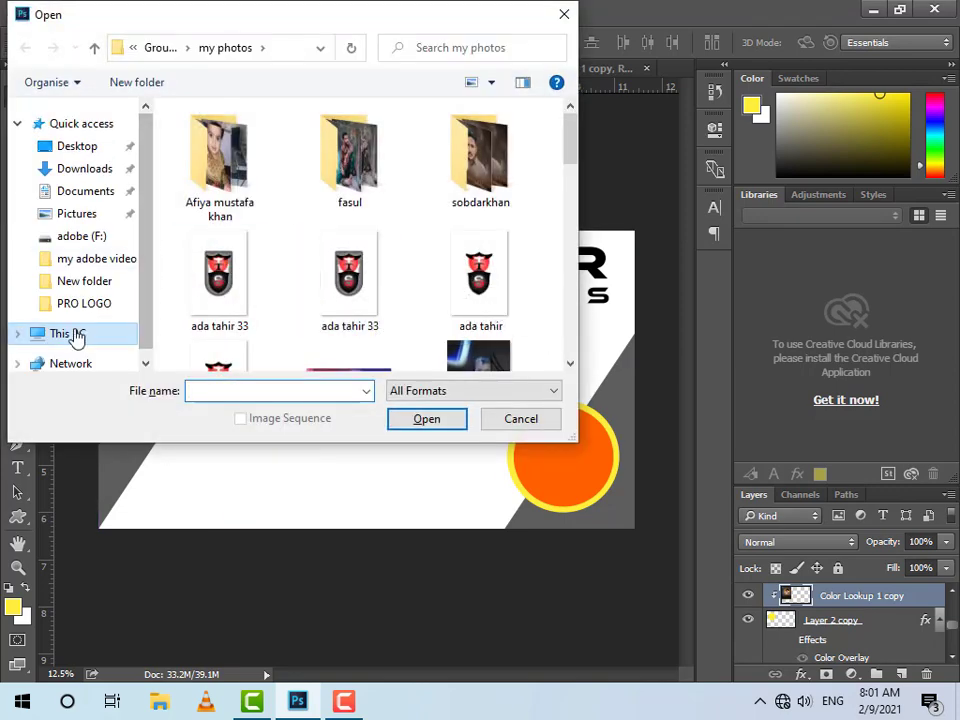
# Open SG GRAPHICS PRO LOGO from adobe (F:) > GM BACKUP > GM > PRO LOGO
pyautogui.click(72, 333)
pyautogui.doubleClick(478, 238)
pyautogui.write('ada')
pyautogui.doubleClick(225, 165)
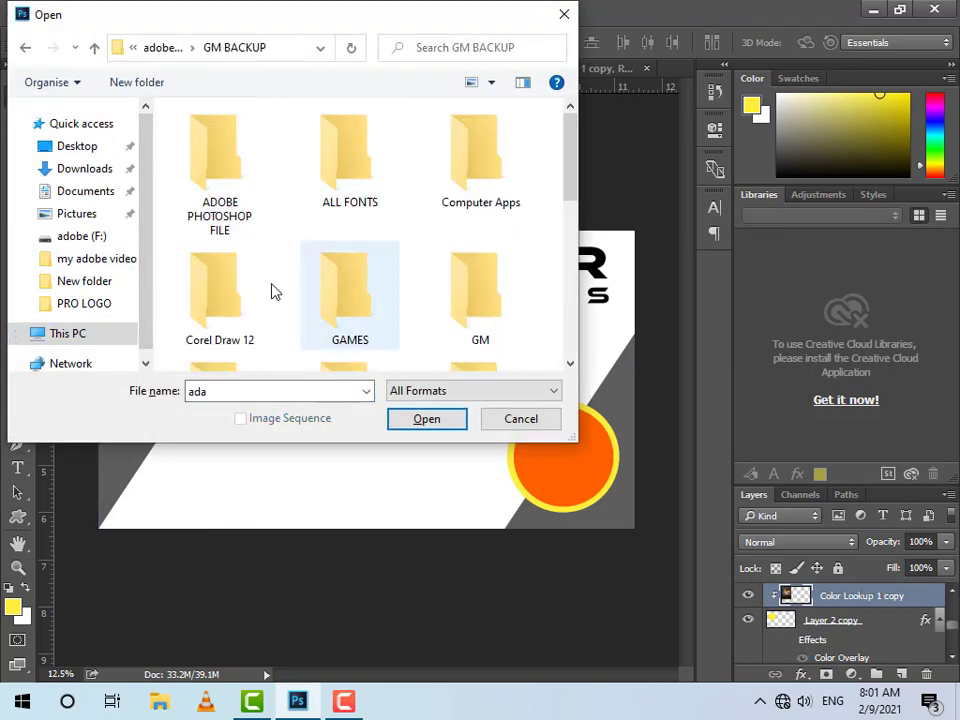
pyautogui.doubleClick(472, 290)
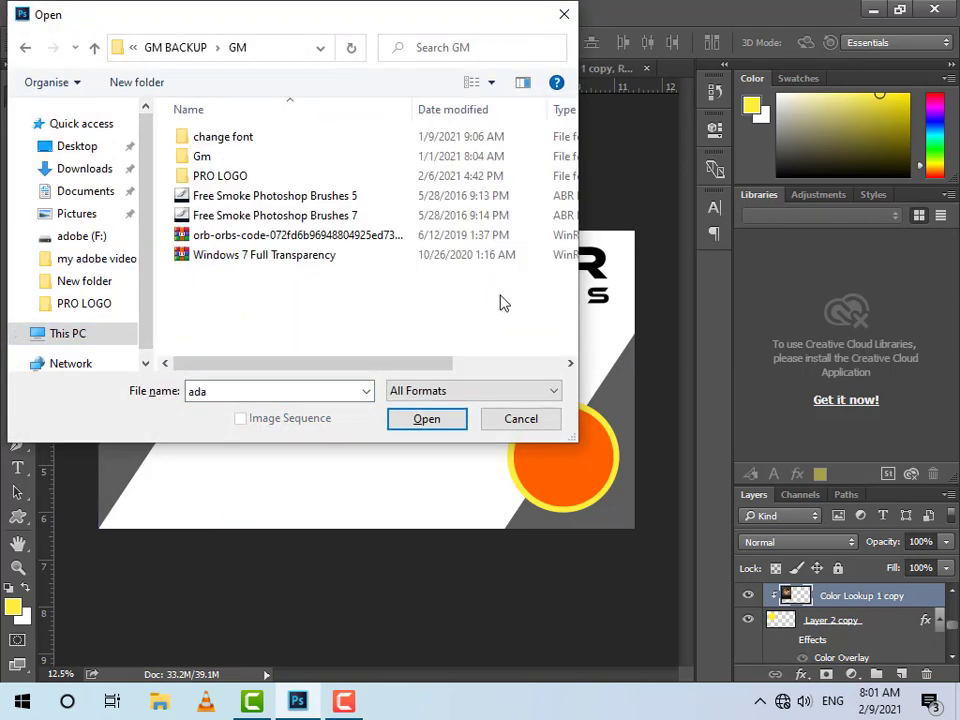
pyautogui.doubleClick(221, 176)
pyautogui.click(435, 205)
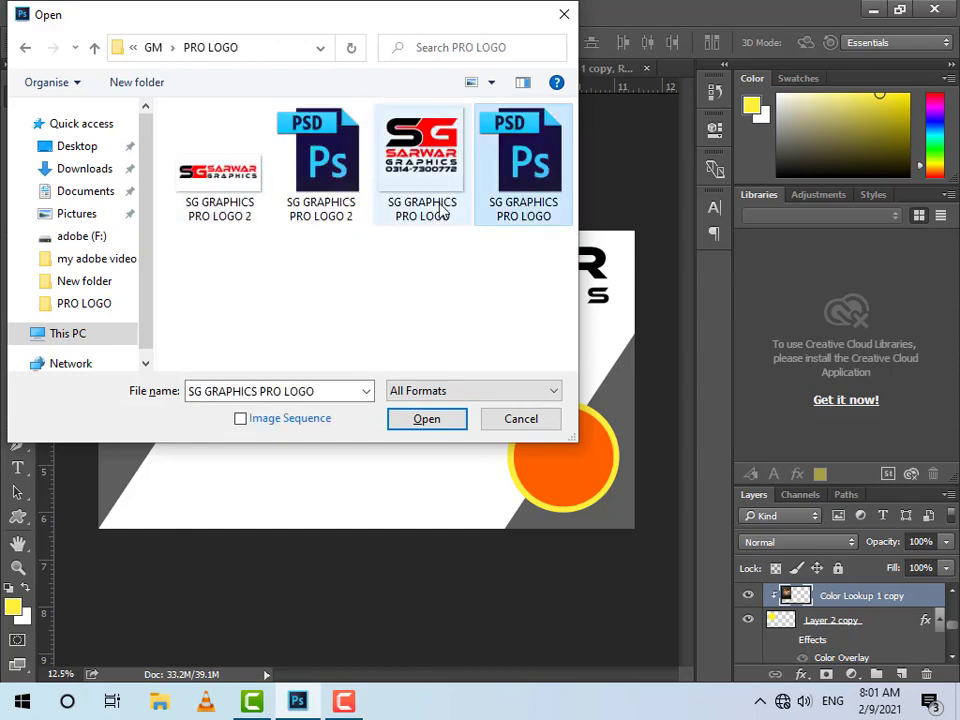
pyautogui.click(428, 419)
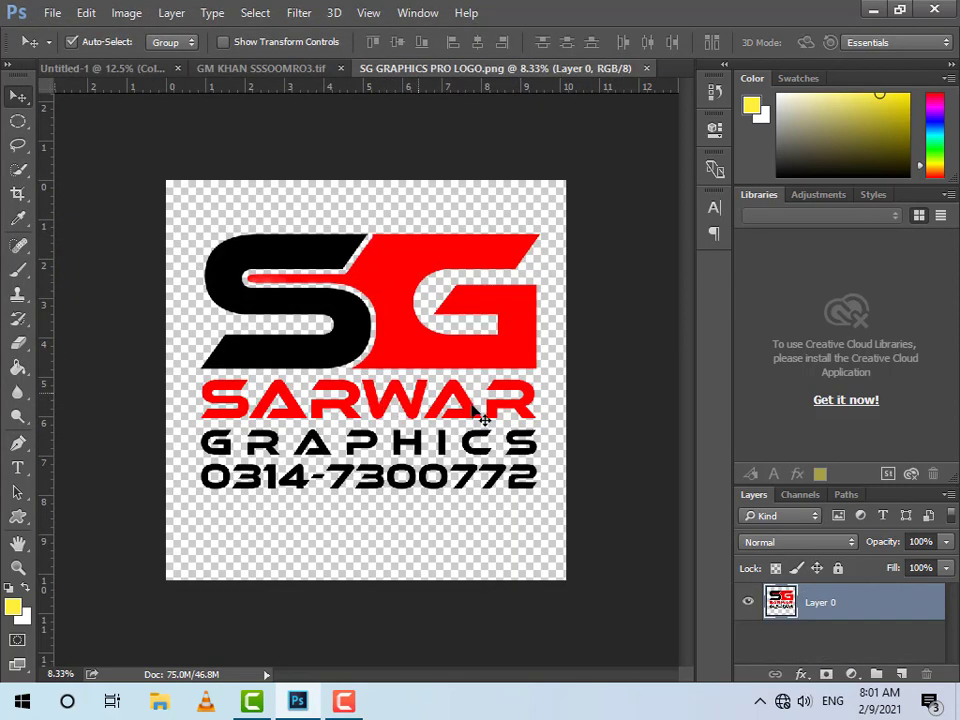
# Delete the phone number from the logo and move the logo up and right
pyautogui.rightClick(20, 122)
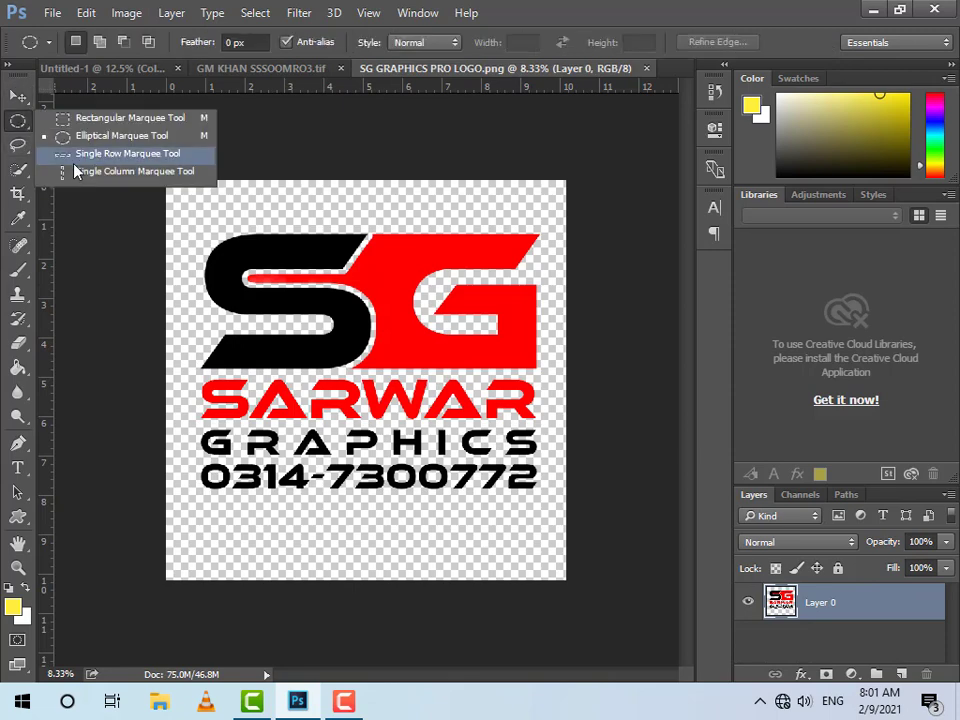
pyautogui.click(120, 118)
pyautogui.moveTo(180, 462); pyautogui.dragTo(490, 542)
pyautogui.moveTo(558, 540); pyautogui.dragTo(566, 538)
pyautogui.press('Delete')
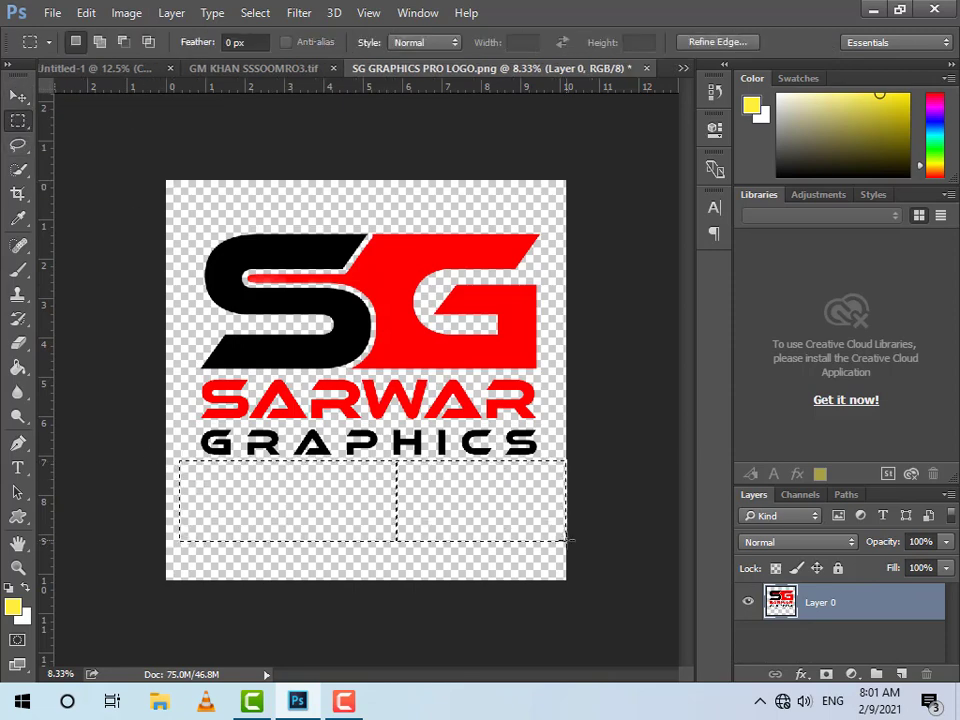
pyautogui.click(17, 96)
pyautogui.moveTo(343, 332)
pyautogui.mouseDown()
pyautogui.moveTo(368, 332)
pyautogui.moveTo(333, 70)
pyautogui.moveTo(333, 353)
pyautogui.mouseUp()
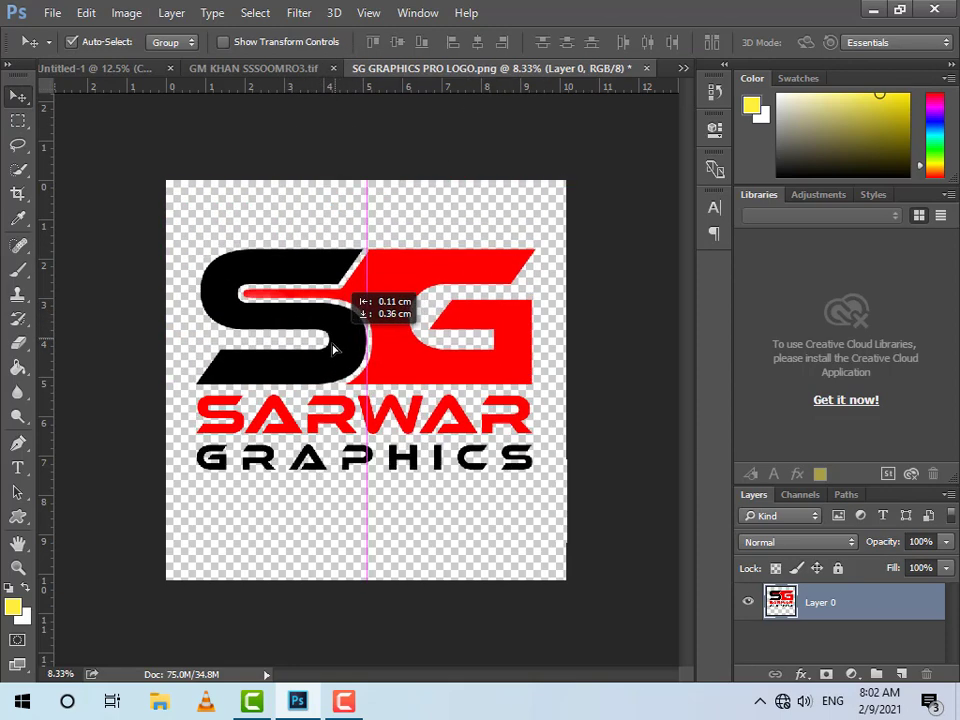
# Shrink the logo to about 95% and crop empty space from the canvas top and bottom
pyautogui.hotkey('ctrl', 't')
pyautogui.moveTo(535, 258); pyautogui.dragTo(526, 260)
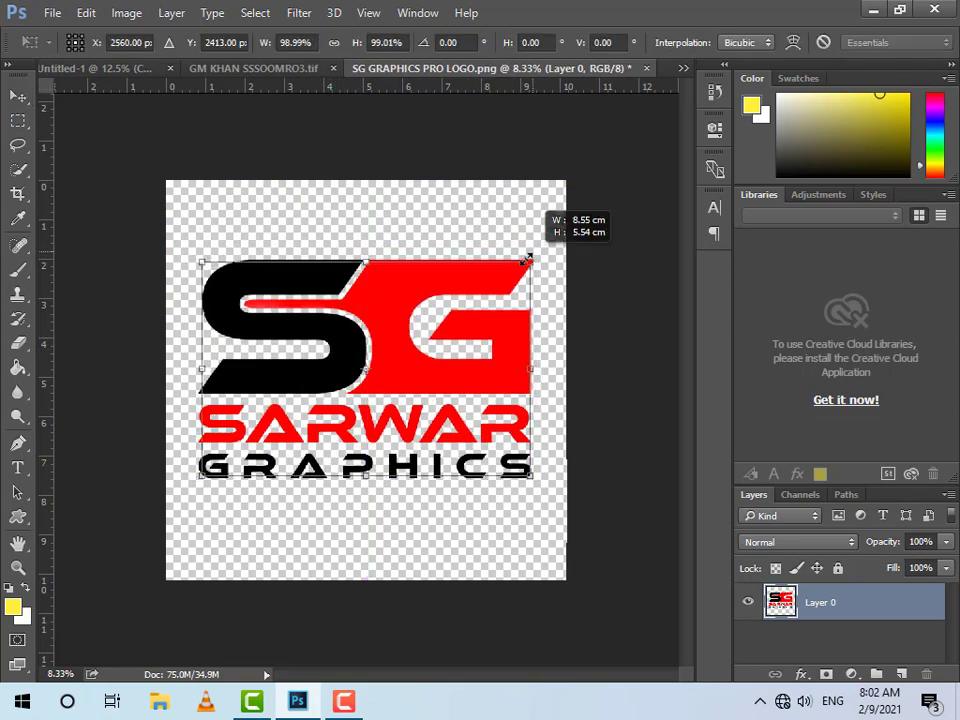
pyautogui.press('Return')
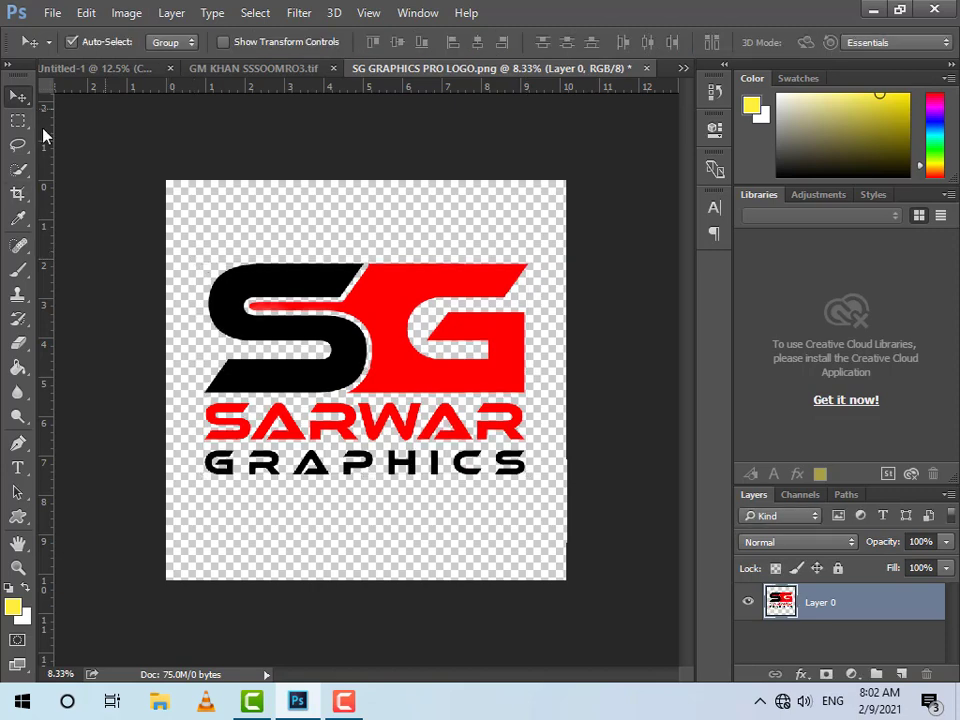
pyautogui.press('c')
pyautogui.moveTo(364, 181); pyautogui.dragTo(366, 199)
pyautogui.moveTo(366, 556); pyautogui.dragTo(376, 519)
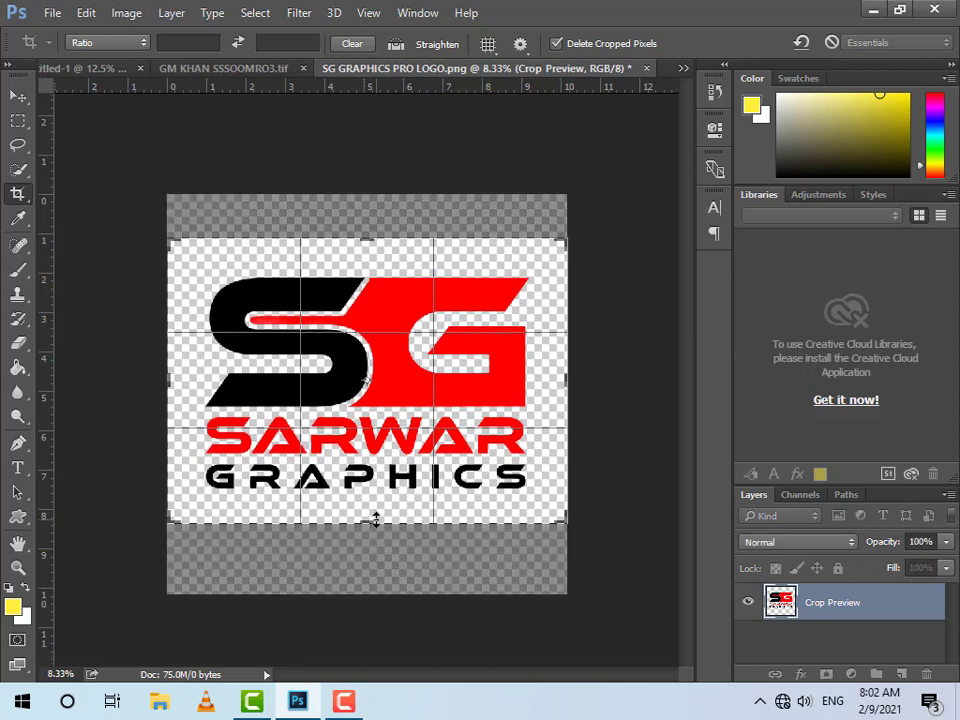
pyautogui.press('Return')
# Shrink the logo to about 94% within the cropped canvas
pyautogui.click(17, 96)
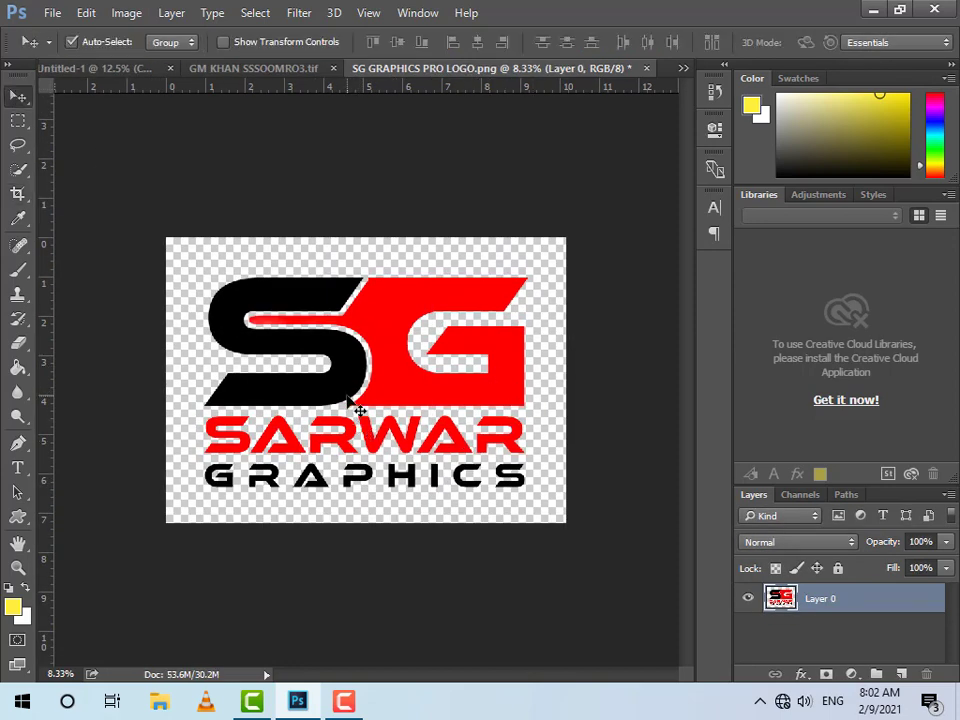
pyautogui.hotkey('ctrl', 't')
pyautogui.moveTo(528, 278); pyautogui.dragTo(525, 289)
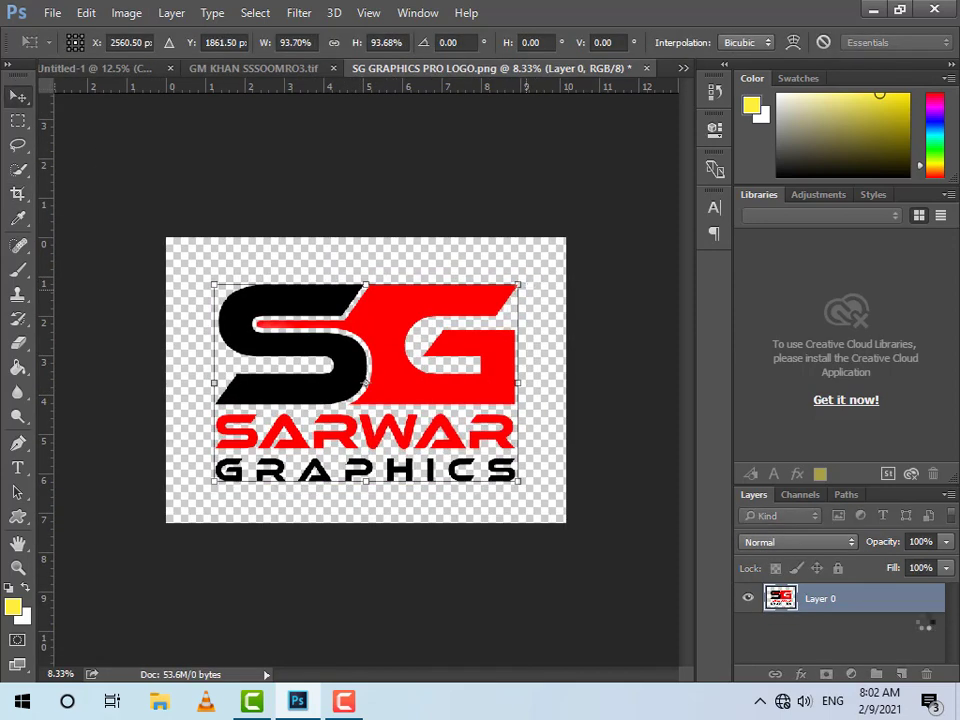
pyautogui.press('Return')
# Add a reversed radial Black, White Gradient Fill layer scaled up to cover the canvas
pyautogui.click(851, 674)
pyautogui.click(821, 287)
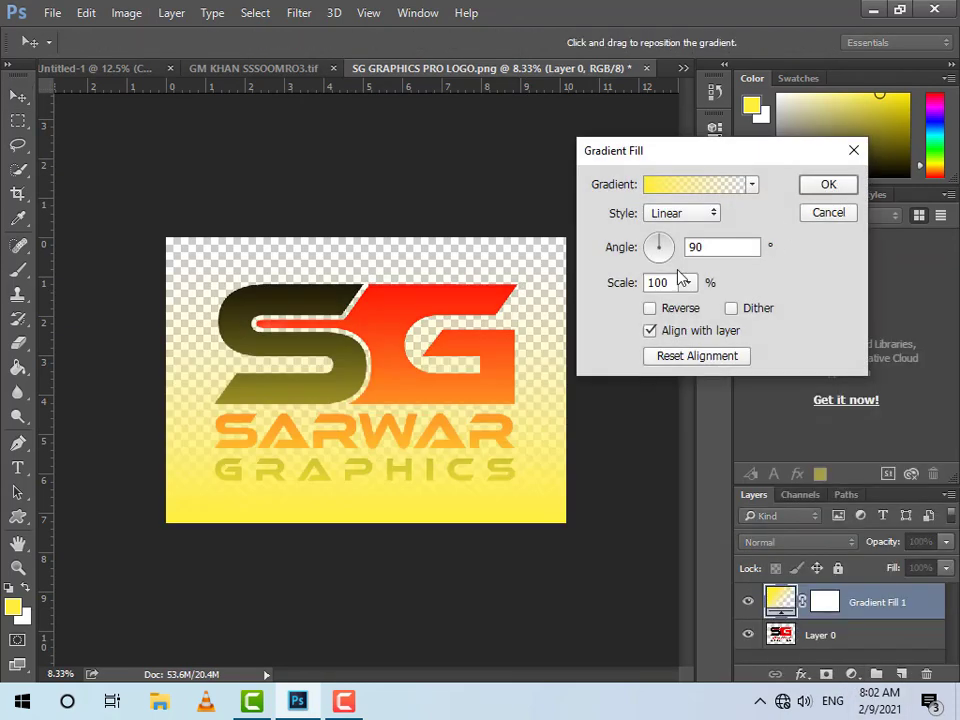
pyautogui.click(731, 183)
pyautogui.click(599, 164)
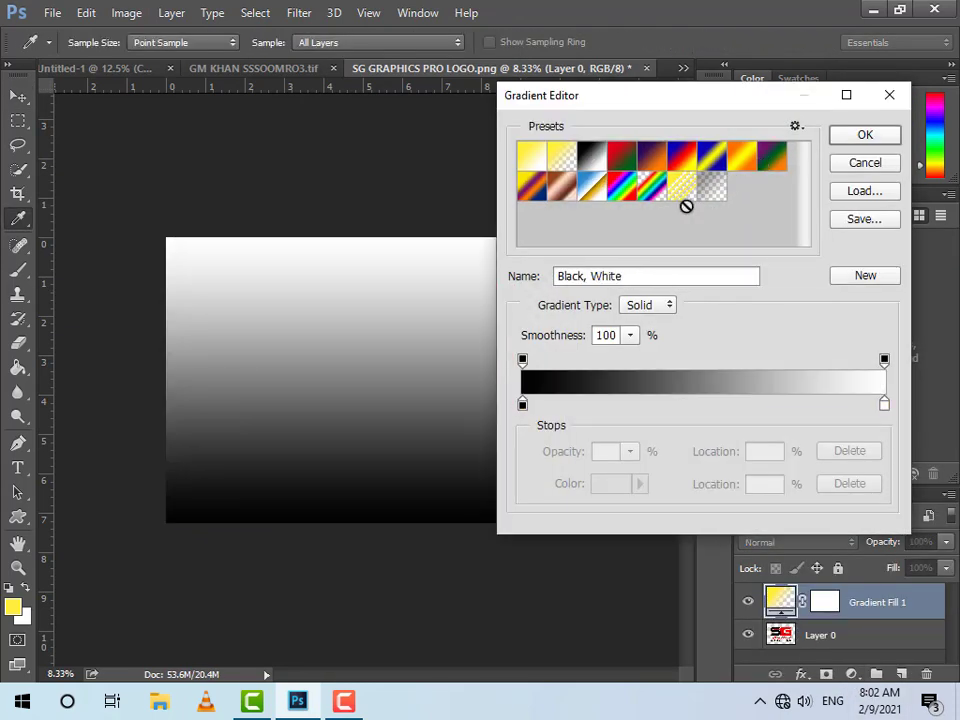
pyautogui.click(872, 134)
pyautogui.click(650, 308)
pyautogui.click(682, 213)
pyautogui.click(665, 242)
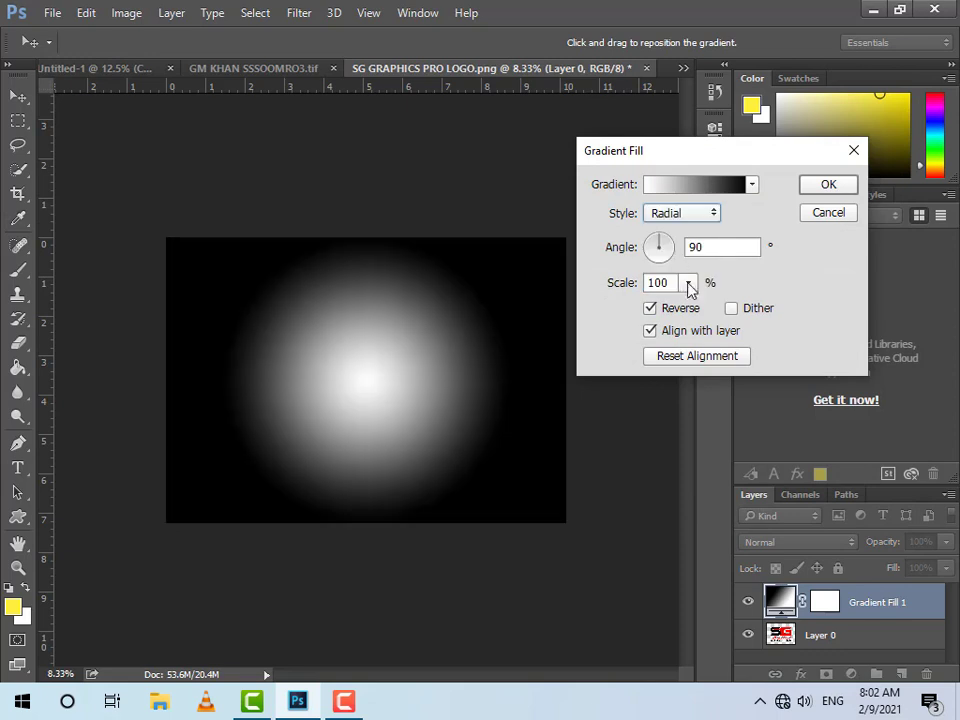
pyautogui.moveTo(687, 285)
pyautogui.mouseDown()
pyautogui.moveTo(710, 313)
pyautogui.moveTo(723, 313)
pyautogui.mouseUp()
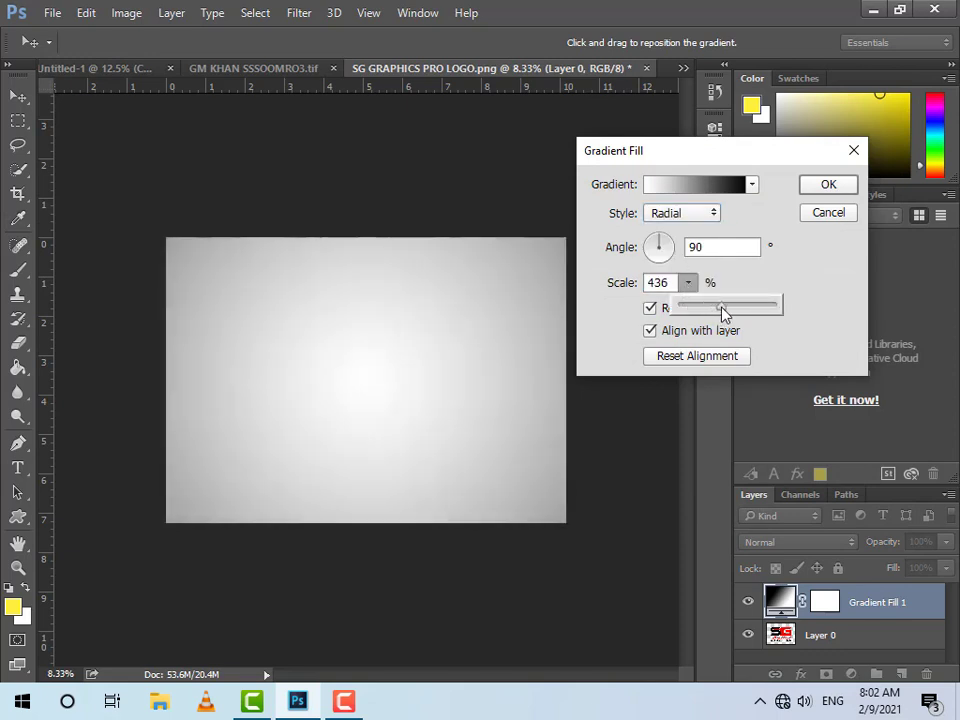
pyautogui.click(805, 192)
# Place the logo above the gradient, rasterize the fill, and merge both layers
pyautogui.moveTo(785, 636)
pyautogui.mouseDown()
pyautogui.moveTo(868, 578)
pyautogui.moveTo(818, 610)
pyautogui.mouseUp()
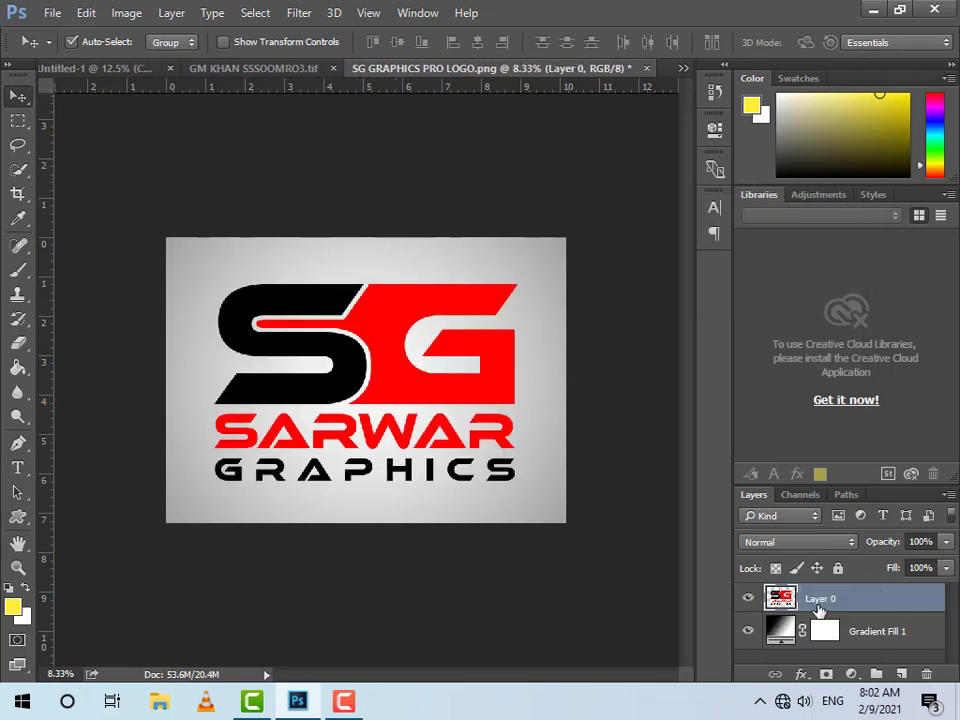
pyautogui.moveTo(490, 405); pyautogui.dragTo(502, 402)
pyautogui.rightClick(905, 650)
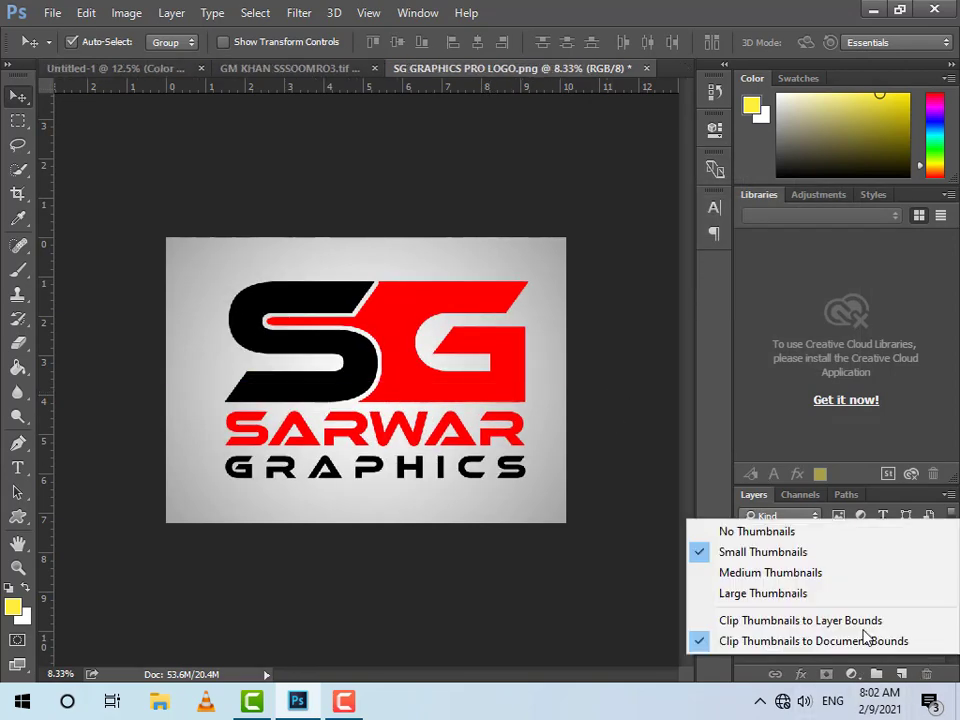
pyautogui.click(870, 636)
pyautogui.rightClick(877, 636)
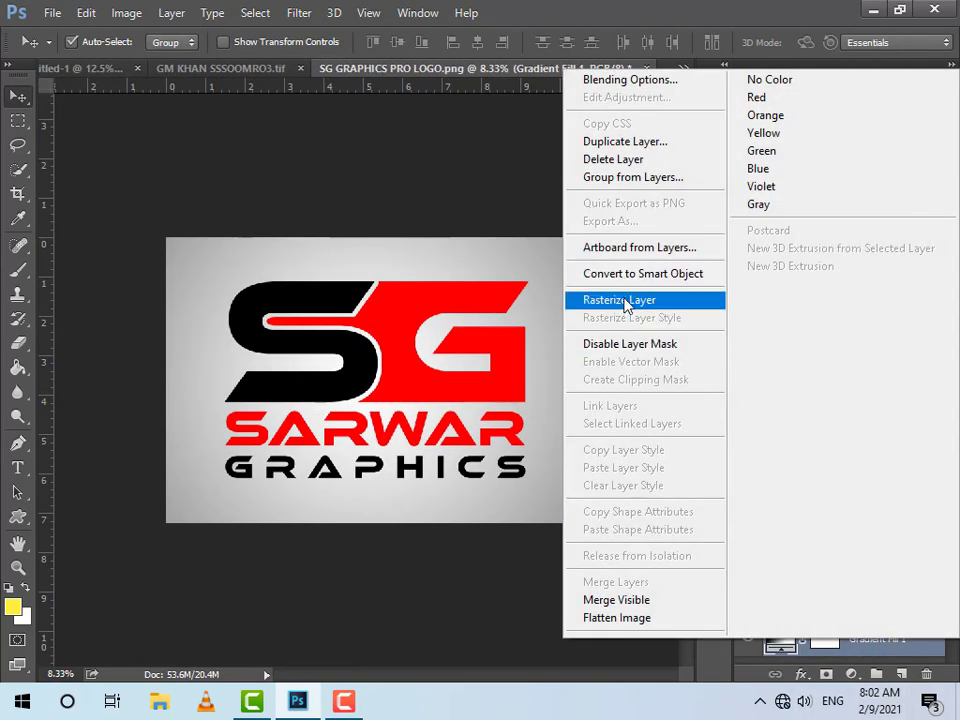
pyautogui.click(625, 300)
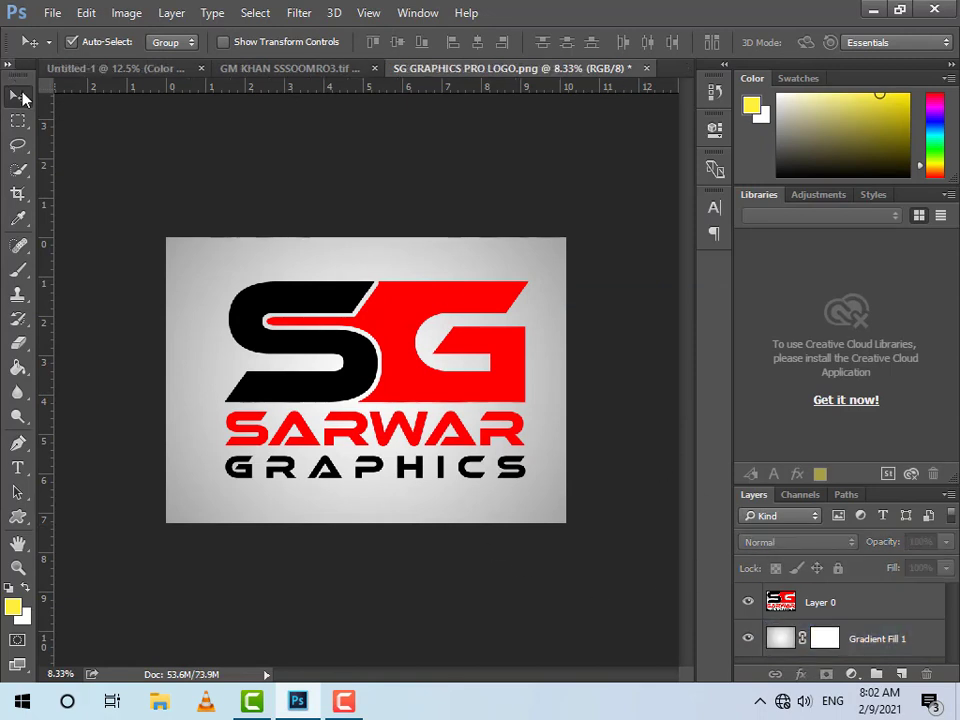
pyautogui.click(358, 288)
pyautogui.keyDown('shift'); pyautogui.click(848, 632); pyautogui.keyUp('shift')
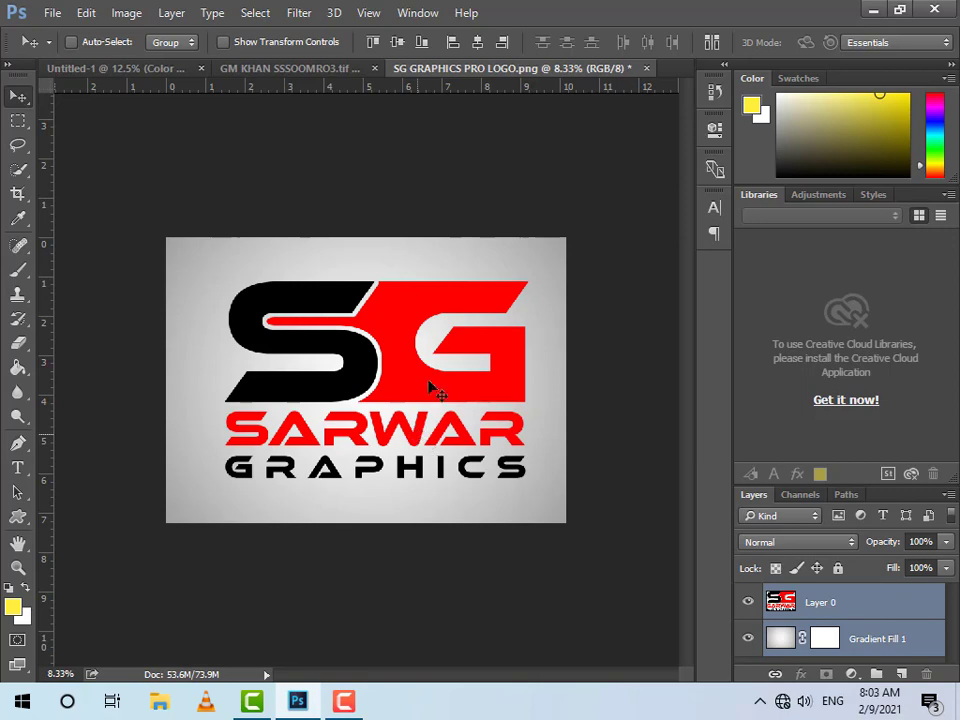
pyautogui.hotkey('ctrl', 'e')
# Copy the SG logo into the card and scale it to about 25% over the lower-right orange circle
pyautogui.moveTo(413, 373); pyautogui.dragTo(522, 497)
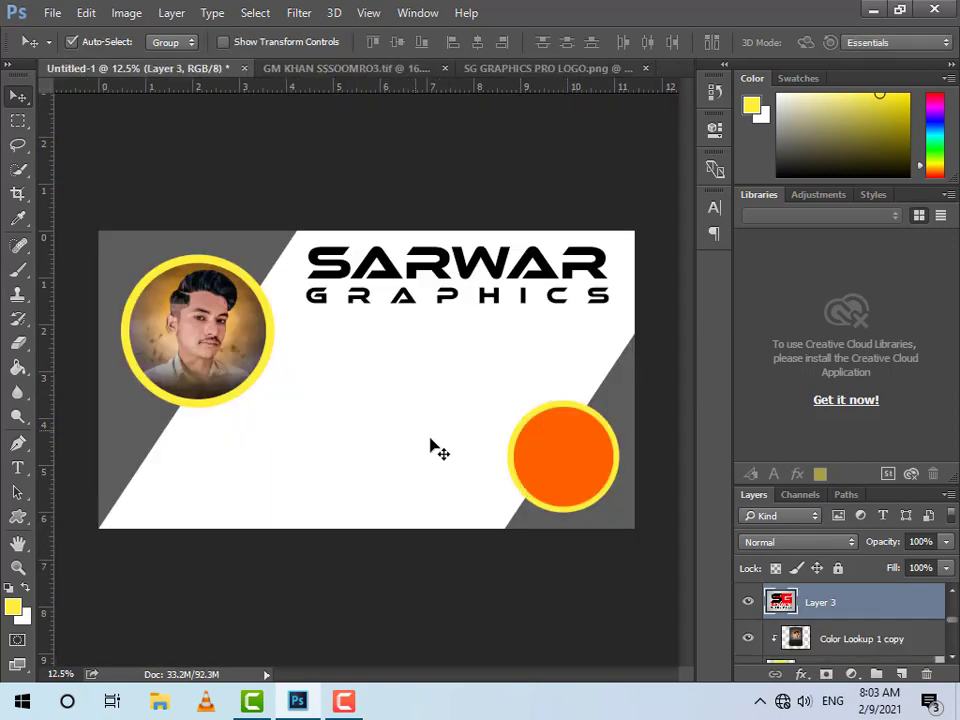
pyautogui.moveTo(905, 602); pyautogui.dragTo(873, 628)
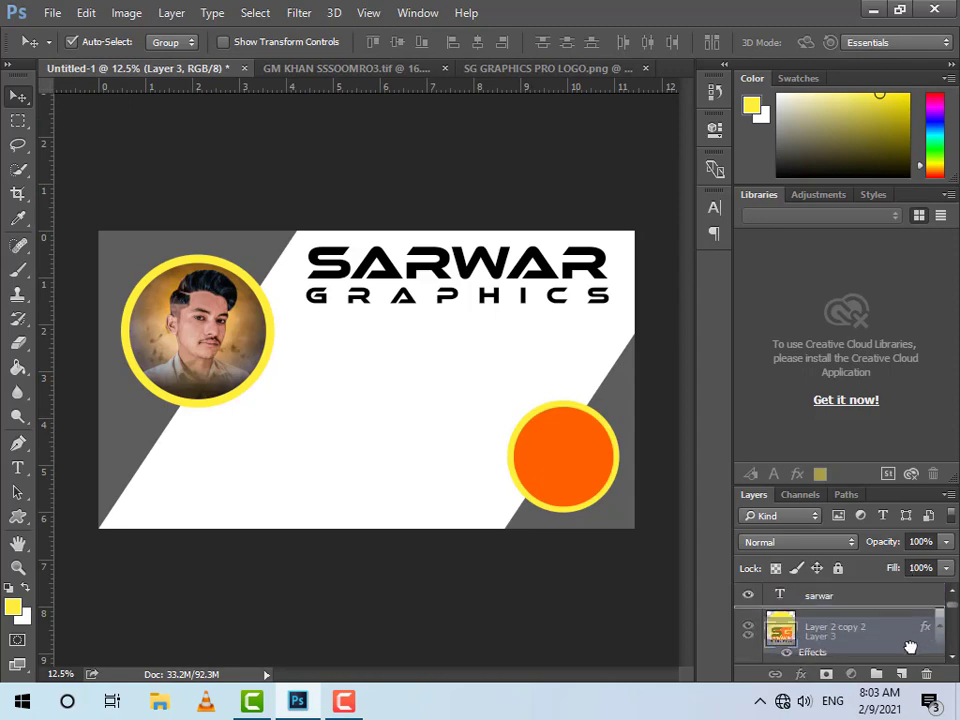
pyautogui.moveTo(517, 440); pyautogui.dragTo(439, 424)
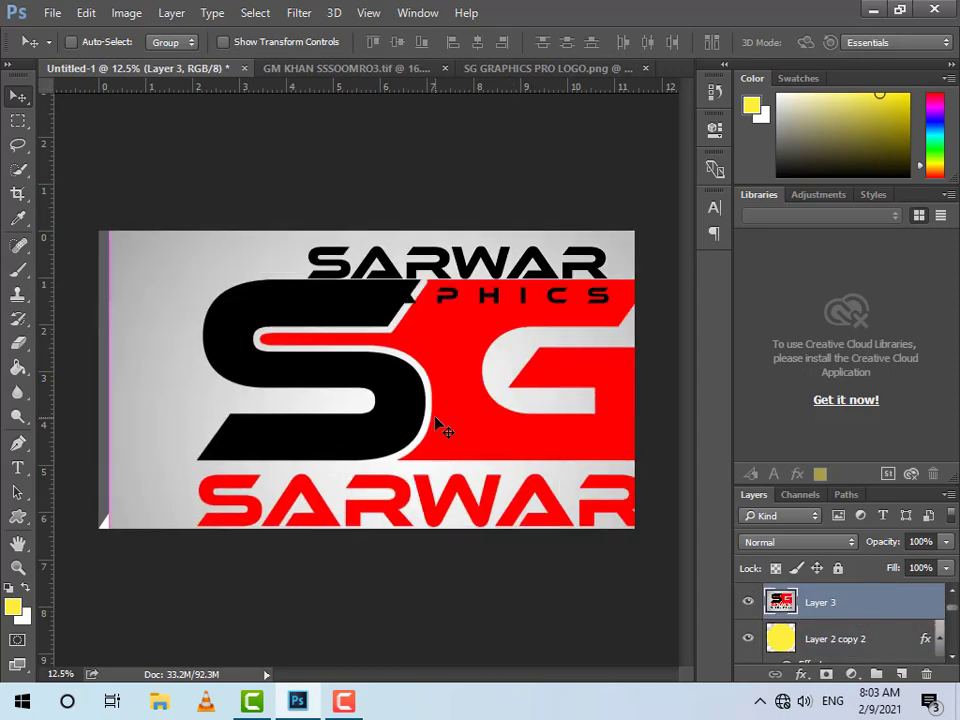
pyautogui.hotkey('ctrl', 't')
pyautogui.moveTo(149, 207); pyautogui.dragTo(467, 431)
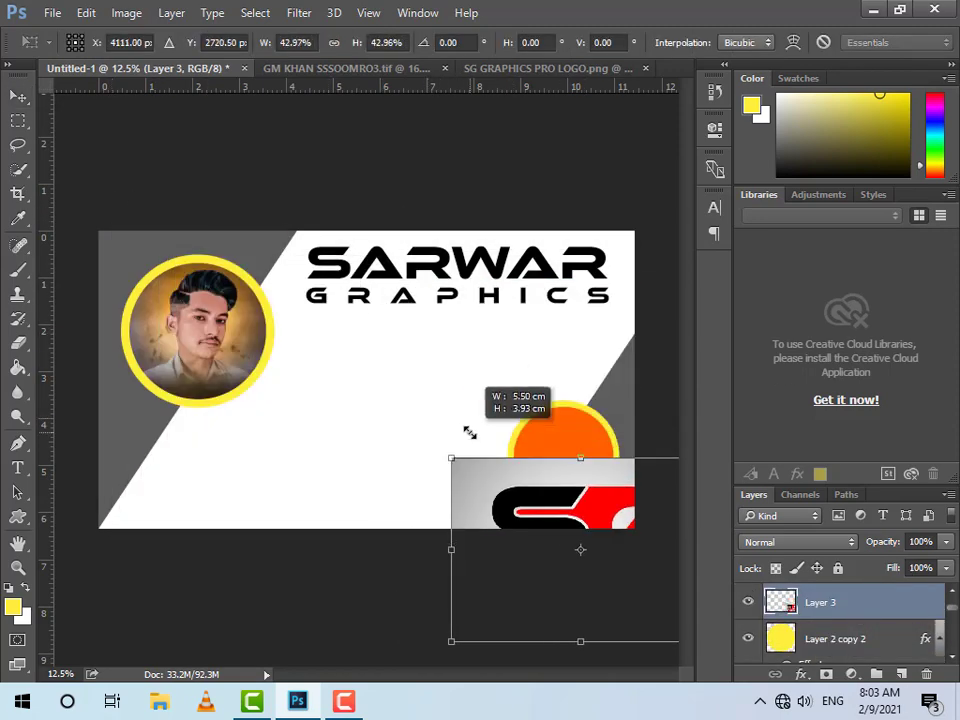
pyautogui.moveTo(453, 487)
pyautogui.mouseDown()
pyautogui.moveTo(422, 411)
pyautogui.moveTo(525, 456)
pyautogui.mouseUp()
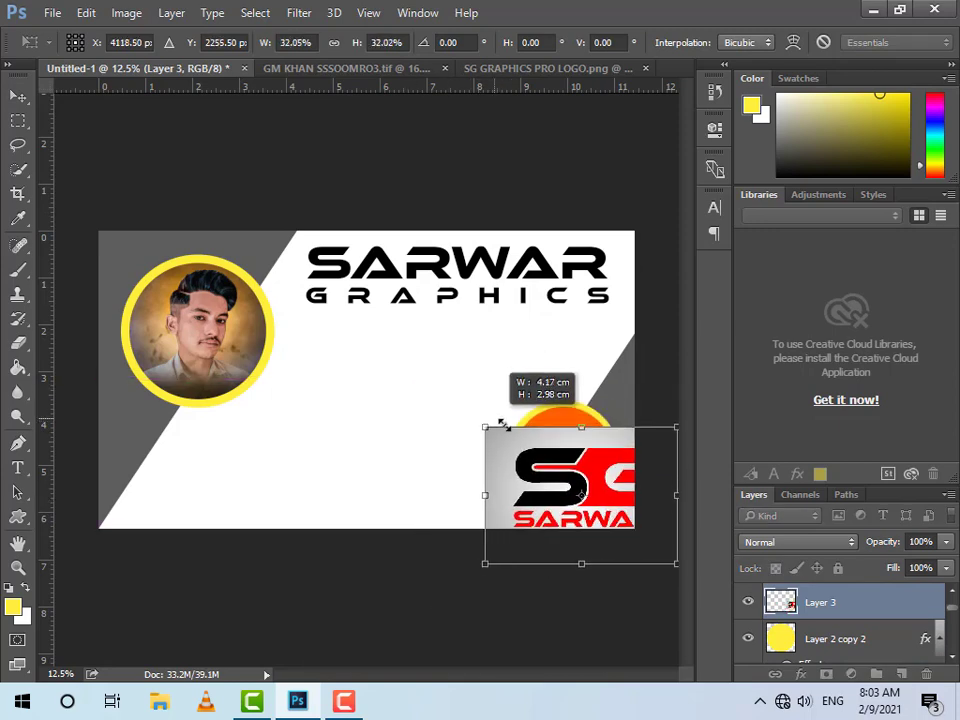
pyautogui.moveTo(557, 505); pyautogui.dragTo(519, 446)
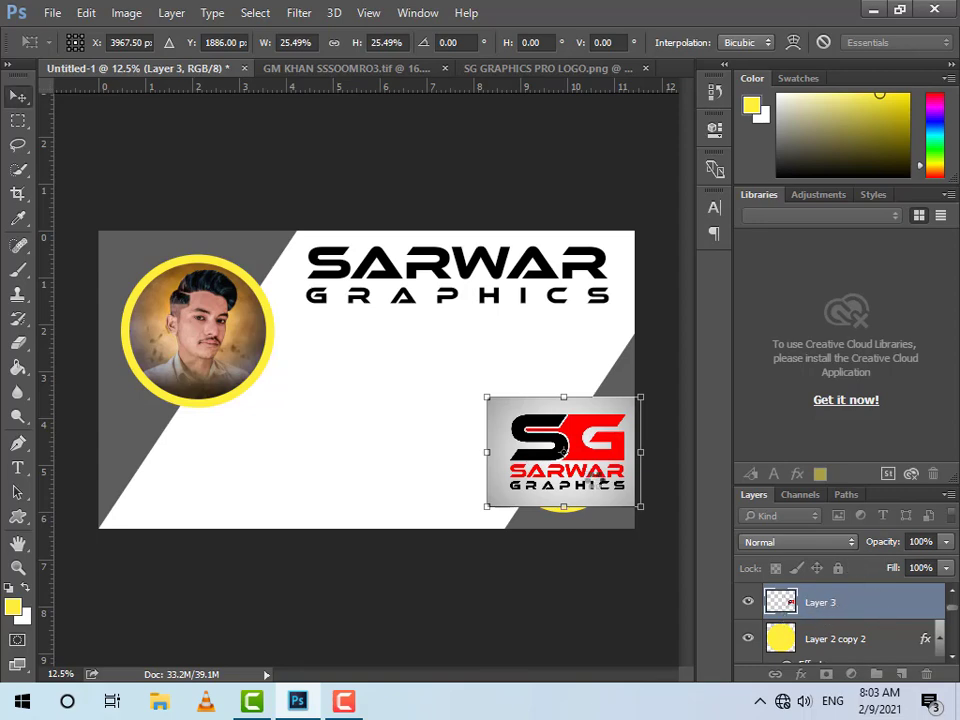
pyautogui.press('Return')
# Restack the logo directly above the yellow circle layer and clip it inside that circle
pyautogui.rightClick(822, 603)
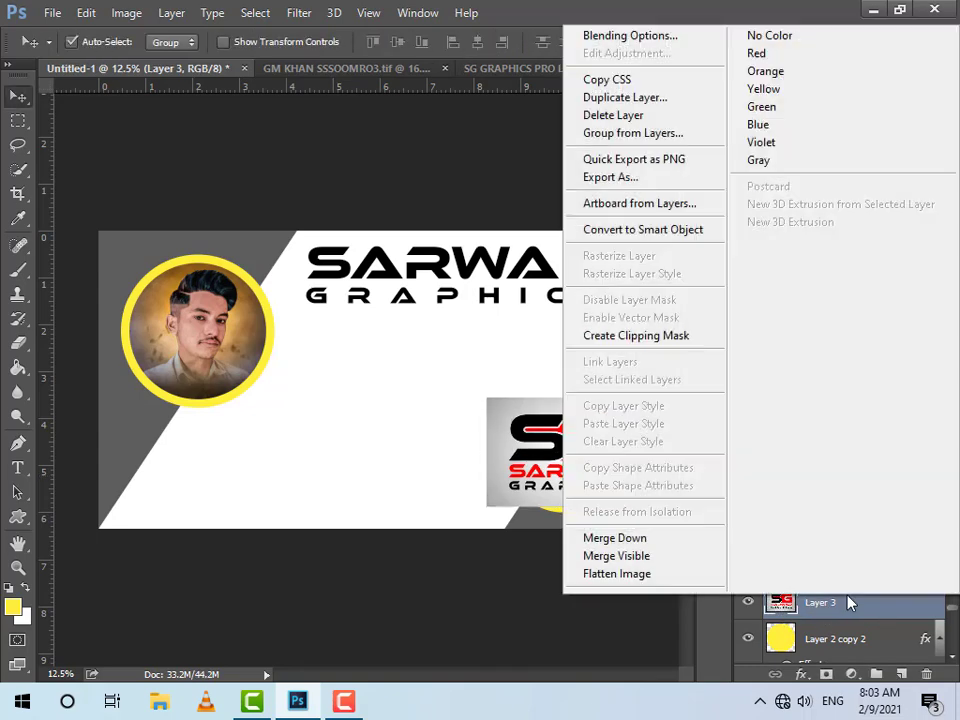
pyautogui.click(669, 336)
pyautogui.keyDown('alt'); pyautogui.click(795, 620); pyautogui.keyUp('alt')
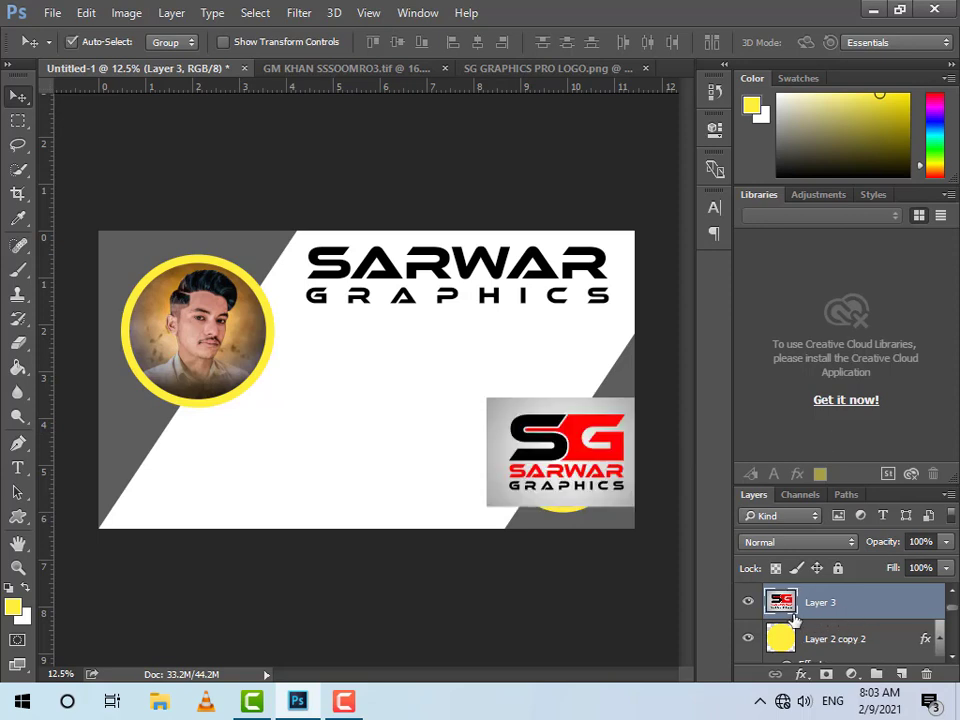
pyautogui.moveTo(879, 604); pyautogui.dragTo(876, 646)
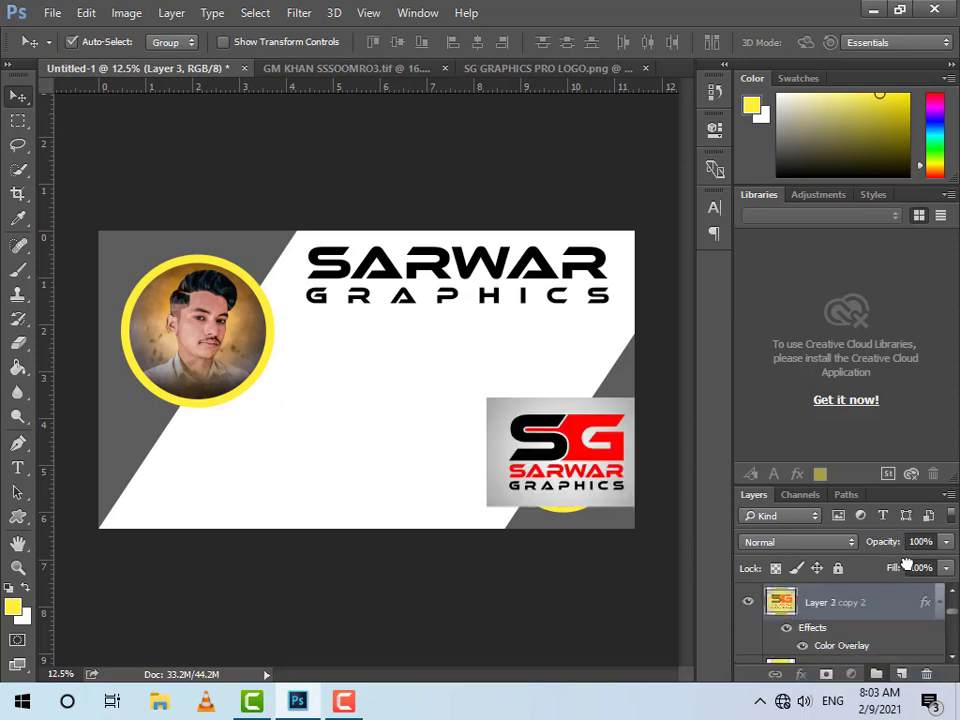
pyautogui.moveTo(876, 646); pyautogui.dragTo(914, 590)
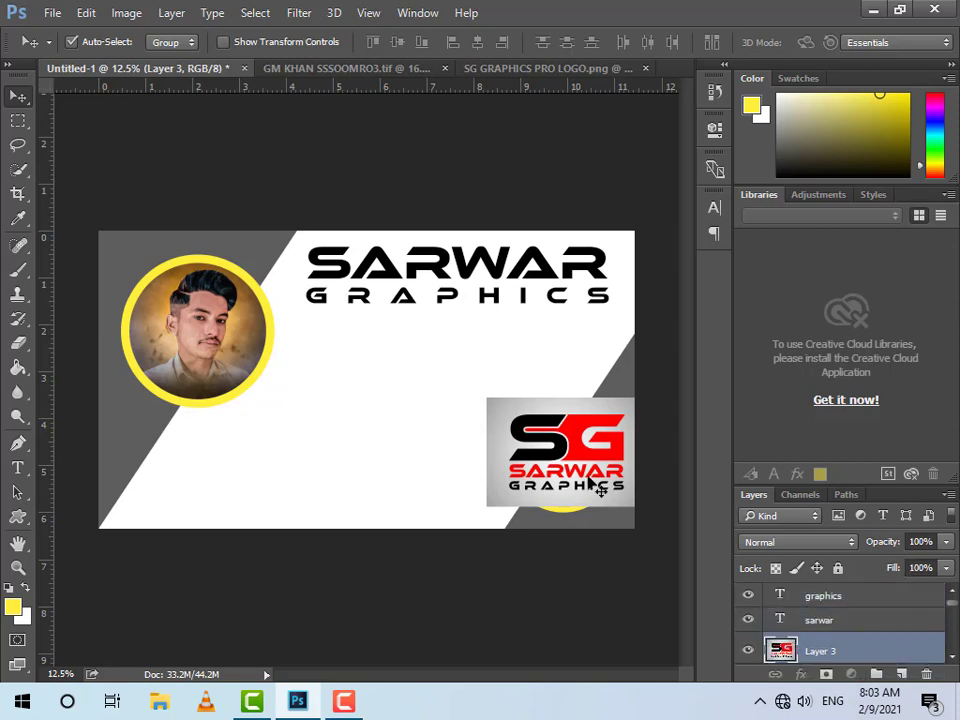
pyautogui.moveTo(600, 488)
pyautogui.mouseDown()
pyautogui.moveTo(533, 470)
pyautogui.moveTo(604, 469)
pyautogui.mouseUp()
pyautogui.click(776, 690)
pyautogui.rightClick(853, 612)
pyautogui.click(640, 345)
# Scale the clipped logo to about 73%, centred in the circle
pyautogui.hotkey('ctrl', 't')
pyautogui.moveTo(481, 398); pyautogui.dragTo(491, 404)
pyautogui.moveTo(550, 440); pyautogui.dragTo(563, 422)
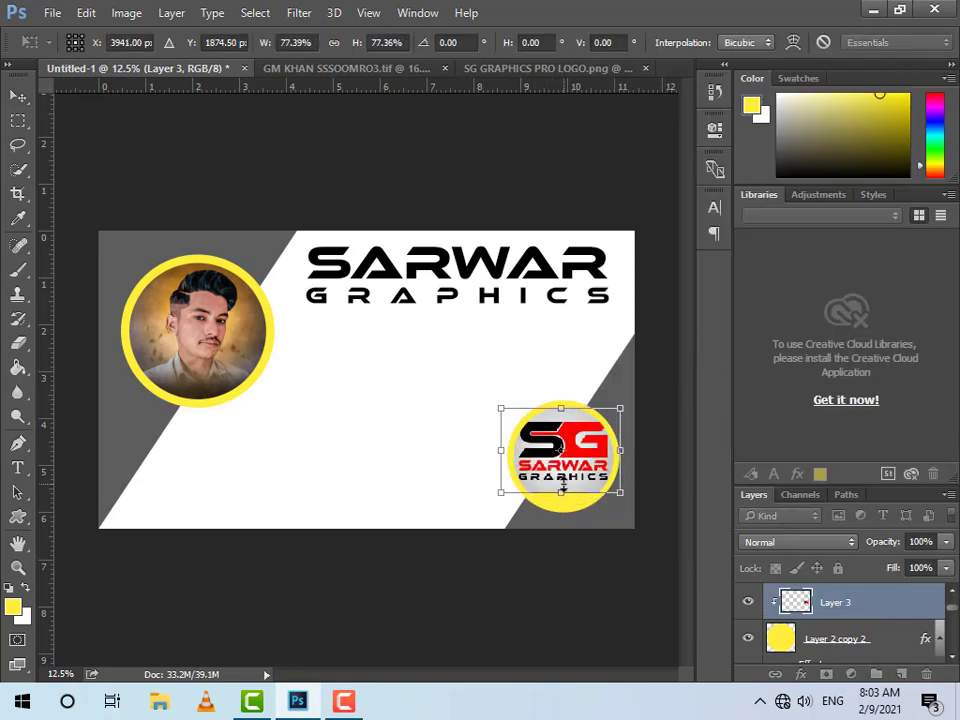
pyautogui.moveTo(618, 407); pyautogui.dragTo(612, 411)
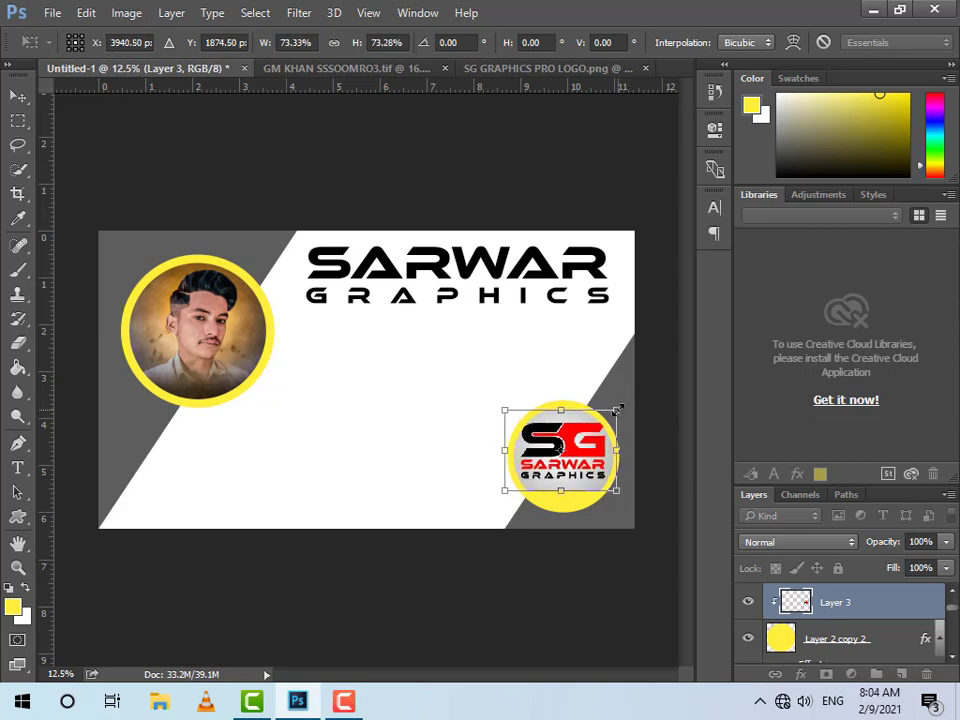
pyautogui.press('Return')
# Zoom in on the logo, hide the rulers, and shrink the logo slightly
pyautogui.hotkey('ctrl', '+')
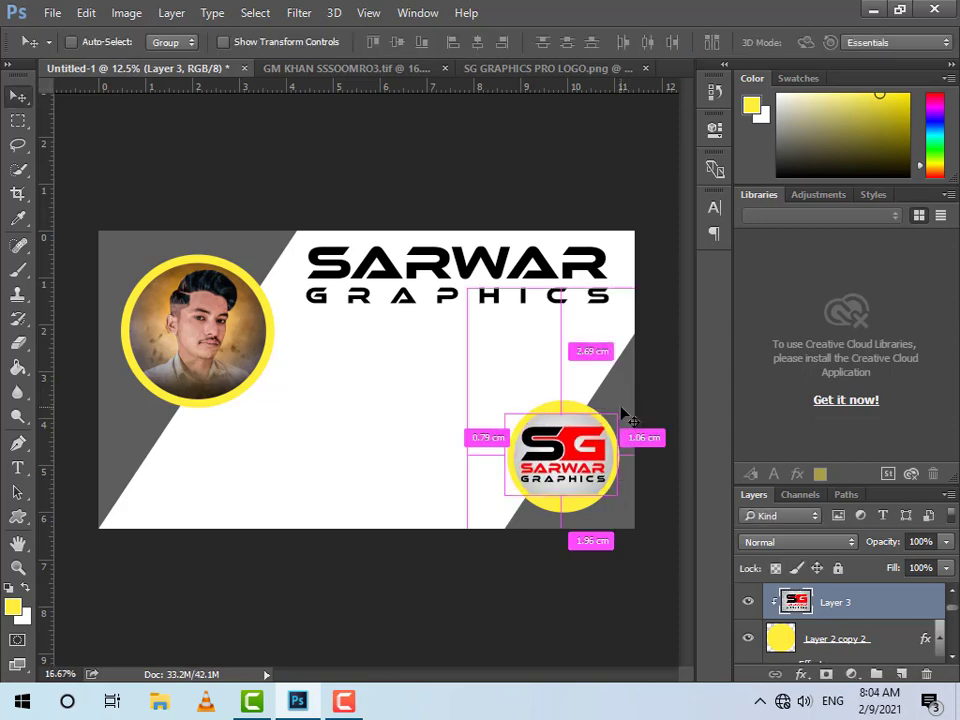
pyautogui.moveTo(518, 441); pyautogui.dragTo(352, 333)
pyautogui.hotkey('ctrl', '+')
pyautogui.hotkey('ctrl', '+')
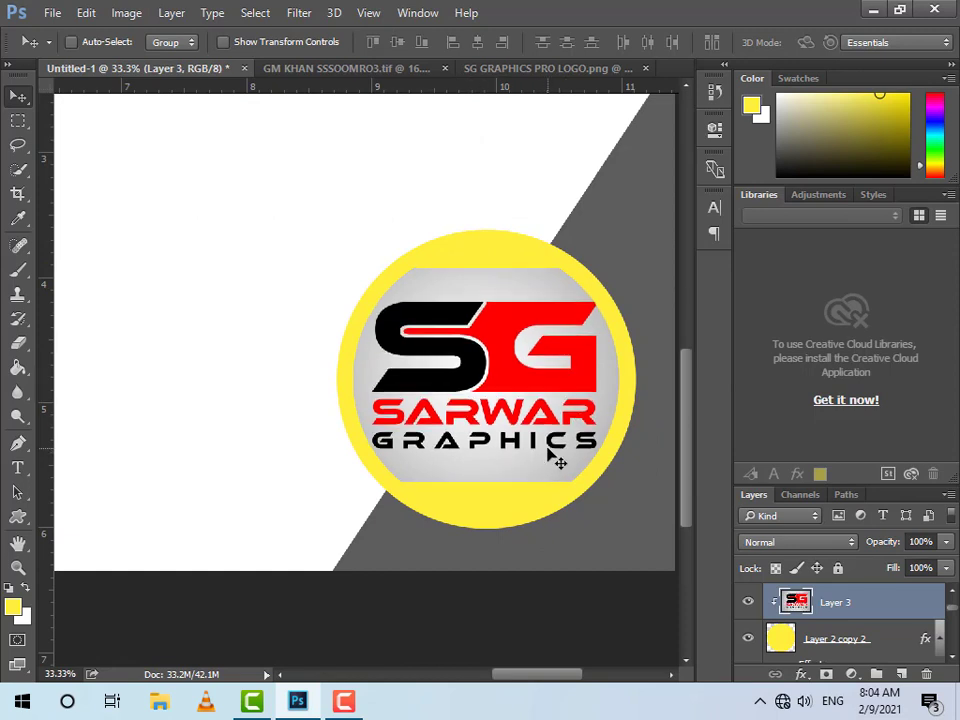
pyautogui.hotkey('ctrl', 'r')
pyautogui.hotkey('ctrl', 't')
pyautogui.moveTo(610, 253); pyautogui.dragTo(600, 264)
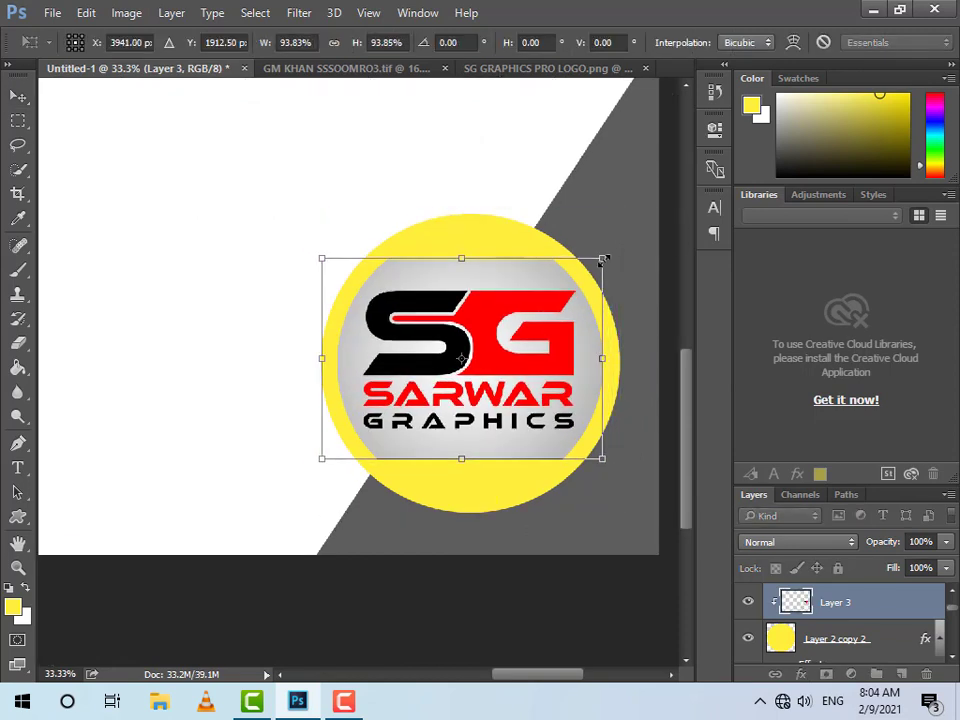
pyautogui.press('Return')
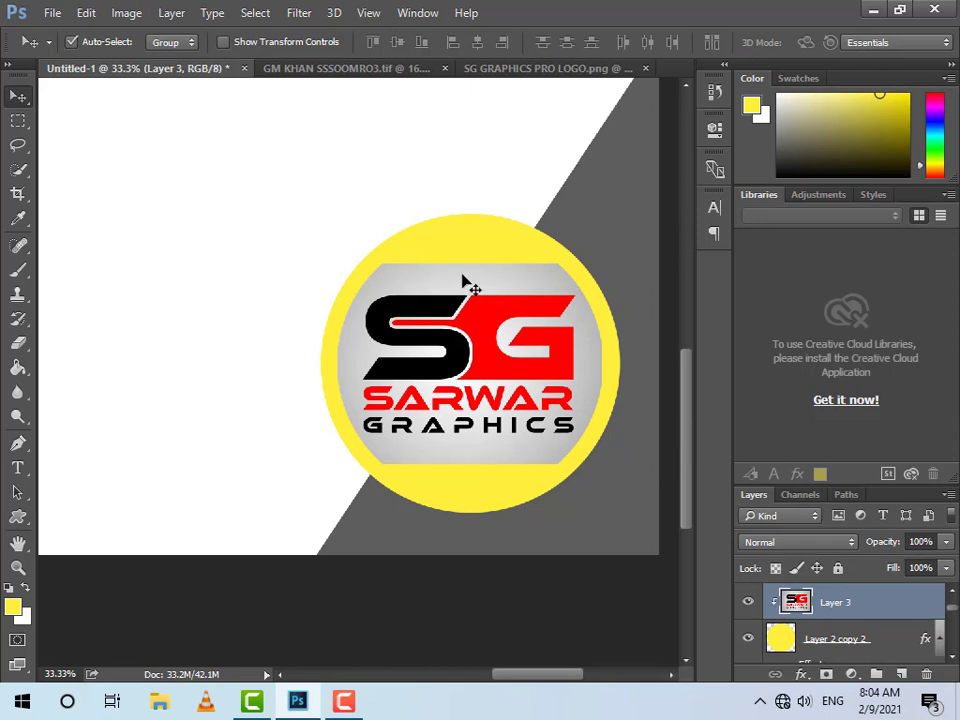
# Stretch the top band of the logo's grey background upward toward the ring
pyautogui.click(18, 121)
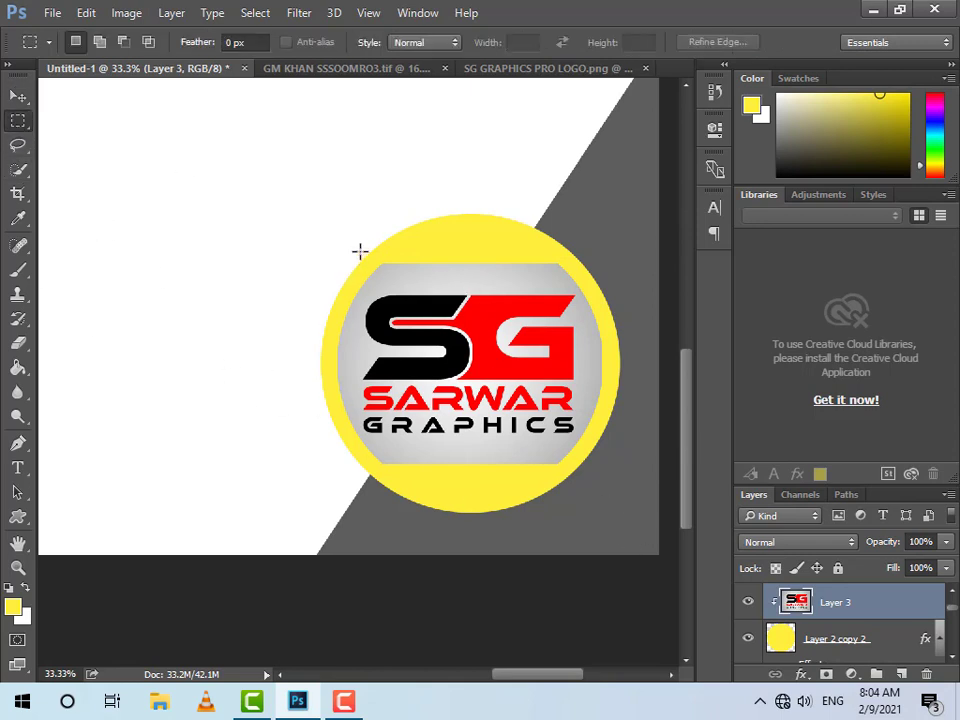
pyautogui.moveTo(360, 242); pyautogui.dragTo(575, 275)
pyautogui.hotkey('ctrl', 't')
pyautogui.moveTo(470, 242)
pyautogui.mouseDown()
pyautogui.moveTo(470, 103)
pyautogui.moveTo(470, 213)
pyautogui.mouseUp()
pyautogui.press('Return')
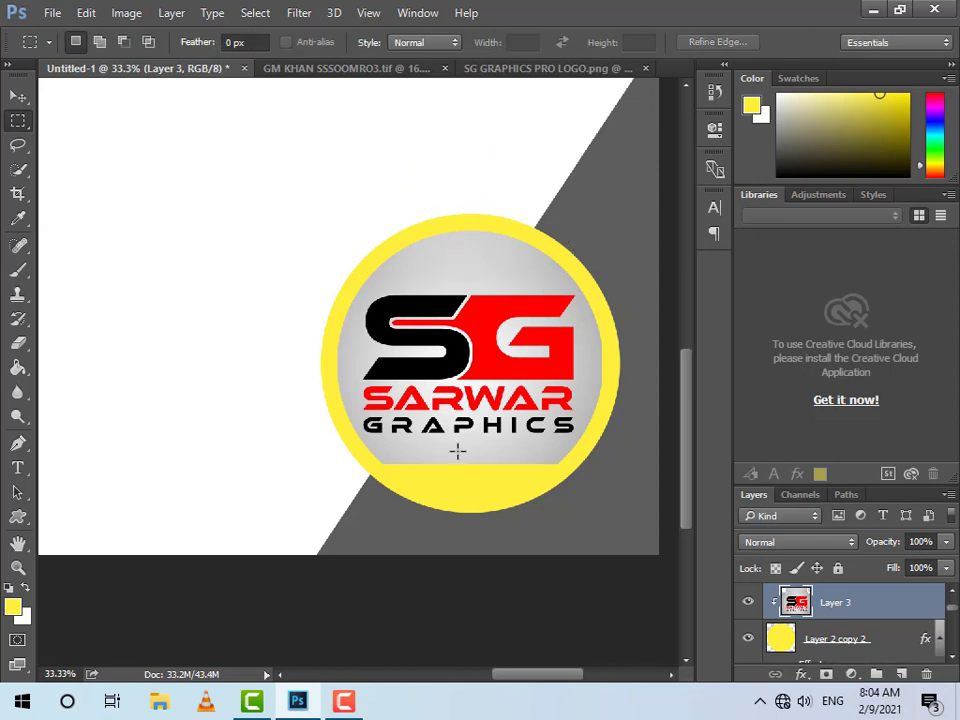
# Stretch the bottom grey strip down to the ring, deselect, and fit the card in view
pyautogui.moveTo(357, 443); pyautogui.dragTo(583, 476)
pyautogui.hotkey('ctrl', 't')
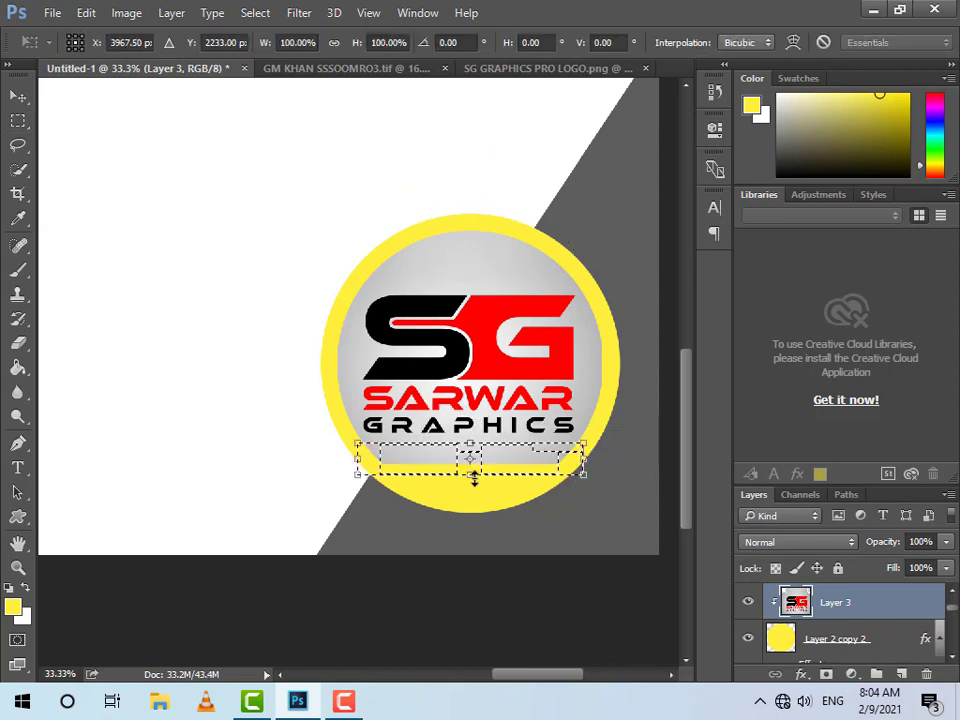
pyautogui.moveTo(470, 476)
pyautogui.mouseDown()
pyautogui.moveTo(469, 527)
pyautogui.moveTo(497, 538)
pyautogui.mouseUp()
pyautogui.press('Return')
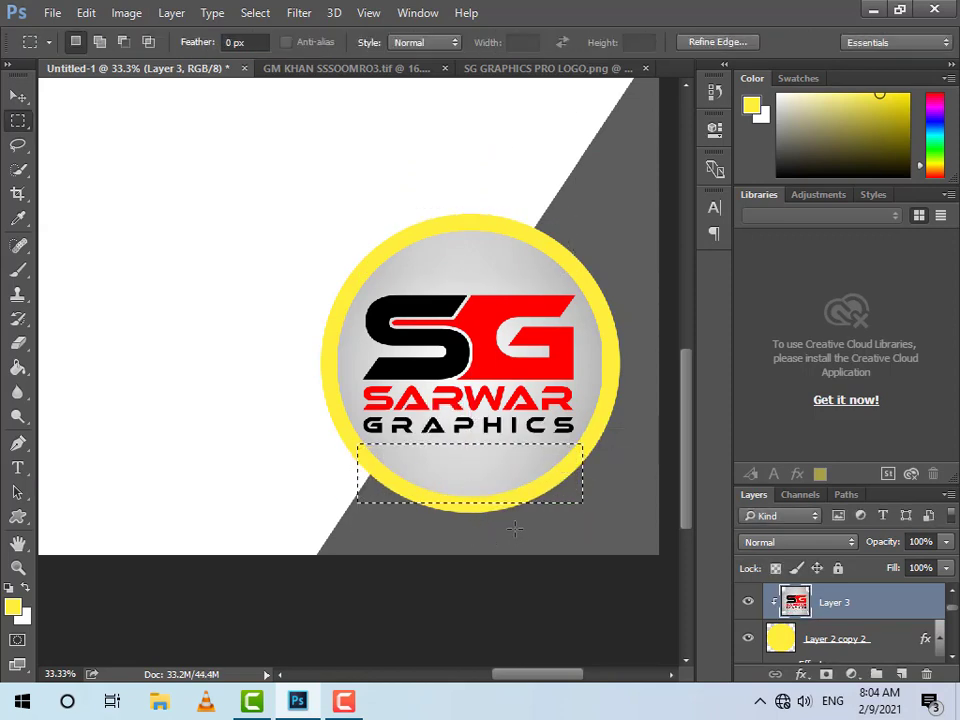
pyautogui.hotkey('ctrl', 'd')
pyautogui.click(18, 98)
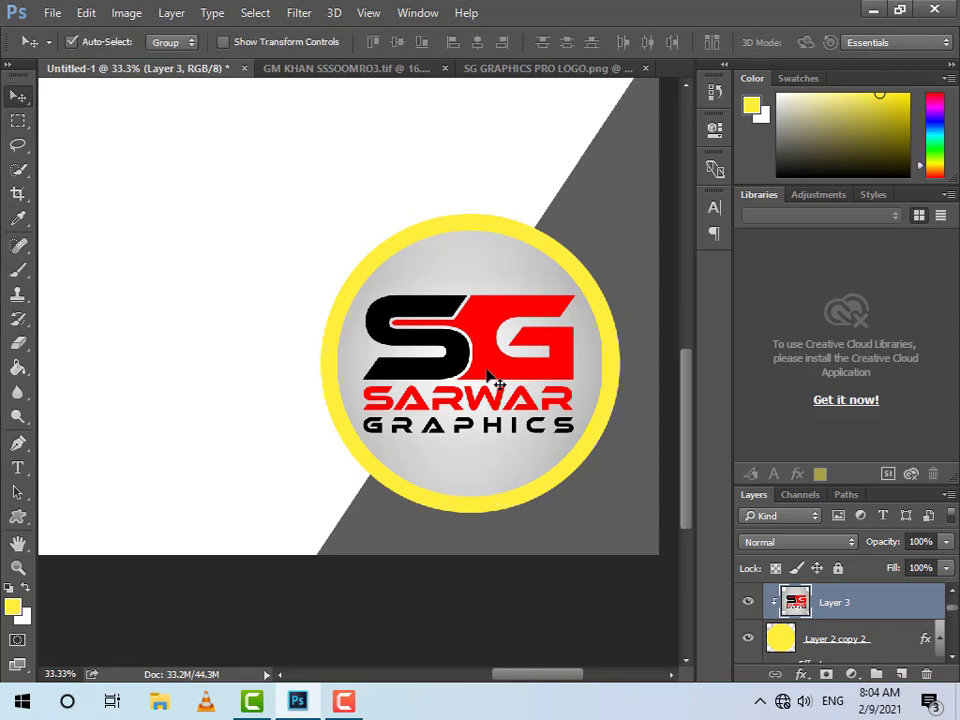
pyautogui.hotkey('ctrl', '0')
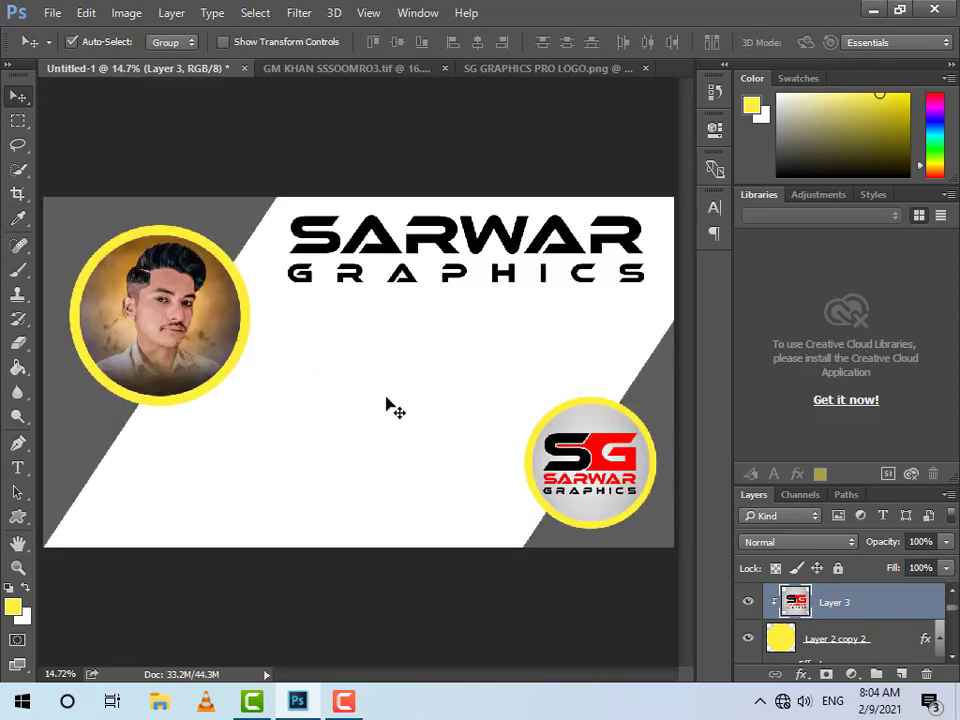
# Duplicate SARWAR below the original and retype the copy as DESIGNER
pyautogui.click(447, 244)
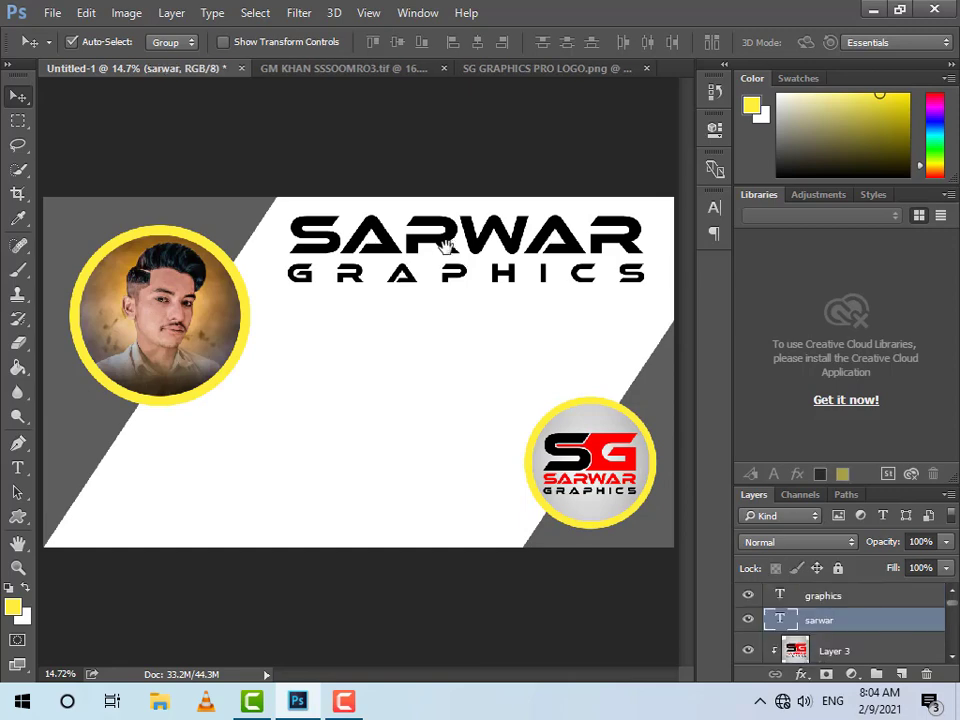
pyautogui.moveTo(450, 265); pyautogui.dragTo(437, 361)
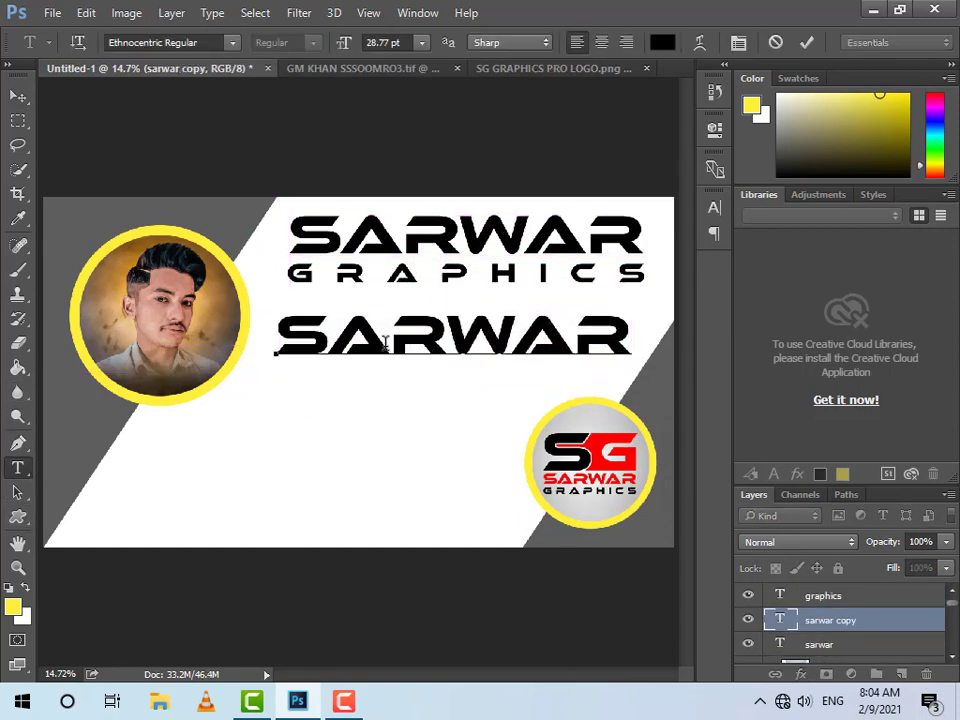
pyautogui.doubleClick(398, 344)
pyautogui.write('DESIGN')
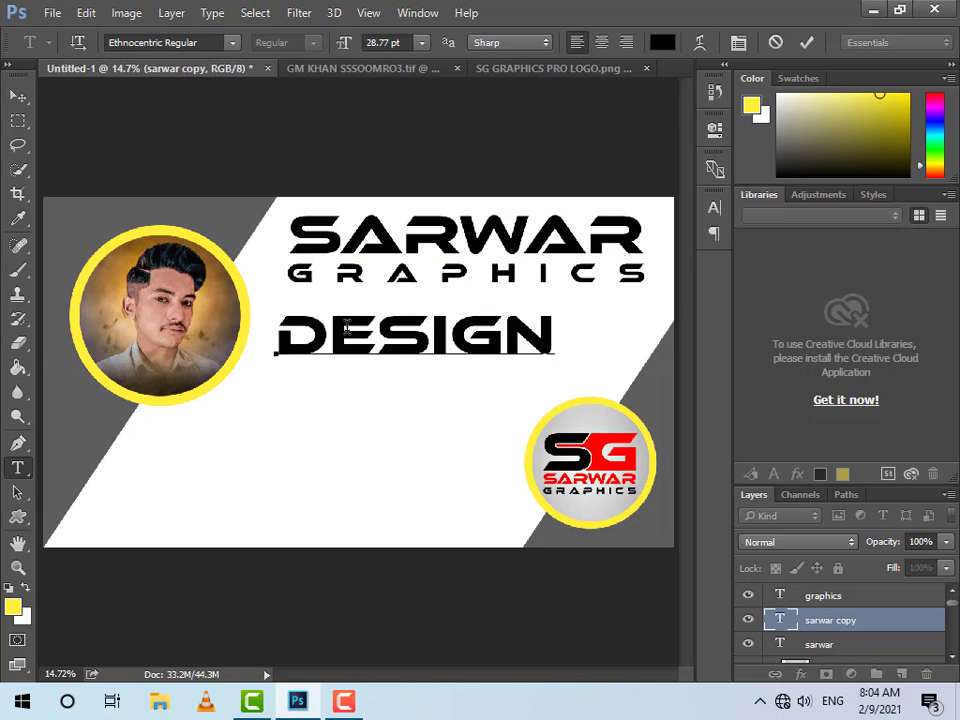
pyautogui.write('ER')
pyautogui.click(18, 96)
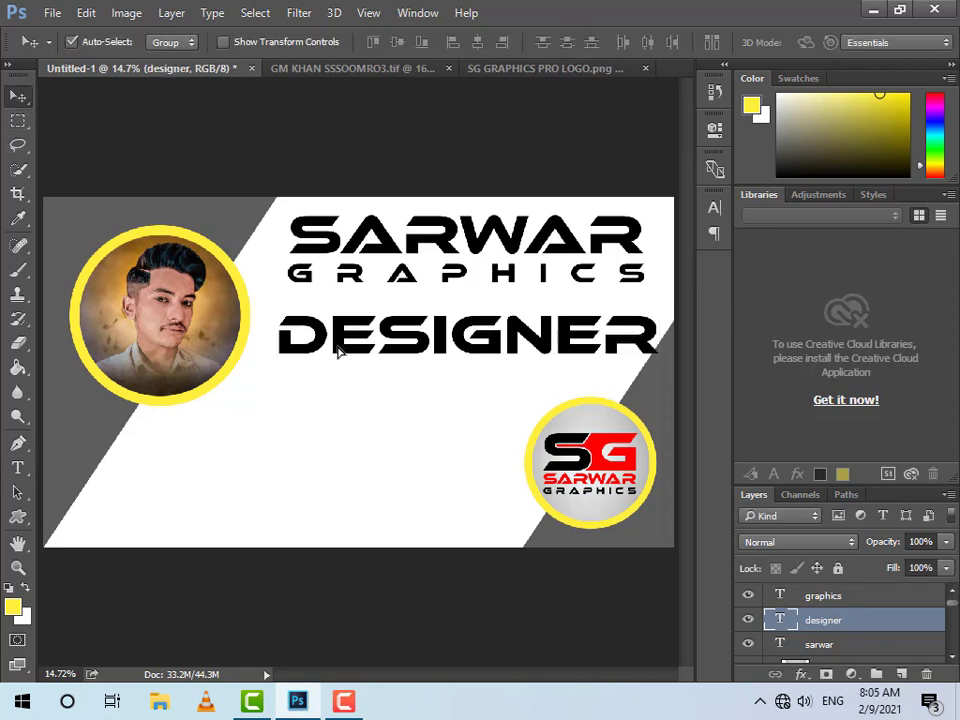
pyautogui.moveTo(334, 349); pyautogui.dragTo(325, 342)
# Scale DESIGNER to about 84% and position it below the title
pyautogui.hotkey('ctrl', 't')
pyautogui.moveTo(648, 302); pyautogui.dragTo(617, 303)
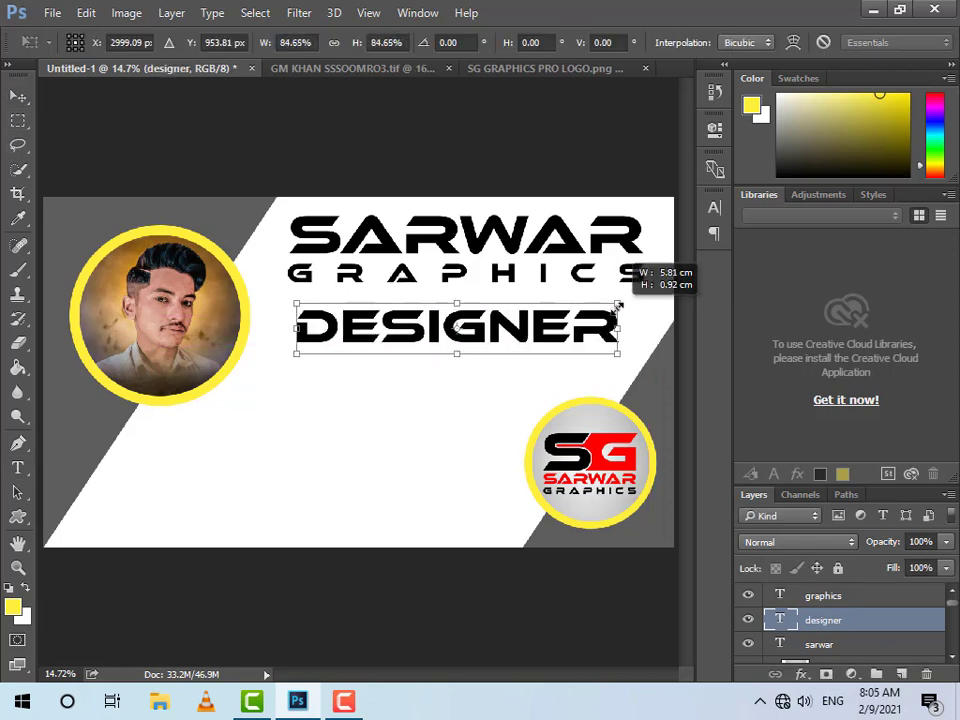
pyautogui.moveTo(576, 342)
pyautogui.mouseDown()
pyautogui.moveTo(550, 341)
pyautogui.moveTo(587, 349)
pyautogui.moveTo(576, 352)
pyautogui.mouseUp()
pyautogui.press('Return')
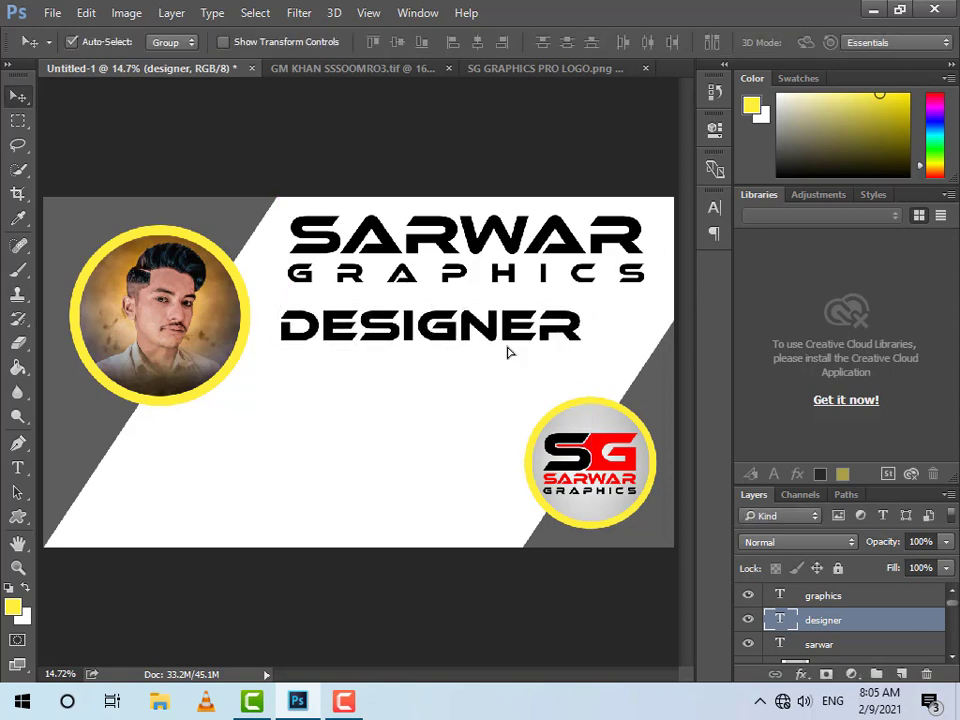
pyautogui.moveTo(508, 353); pyautogui.dragTo(495, 380)
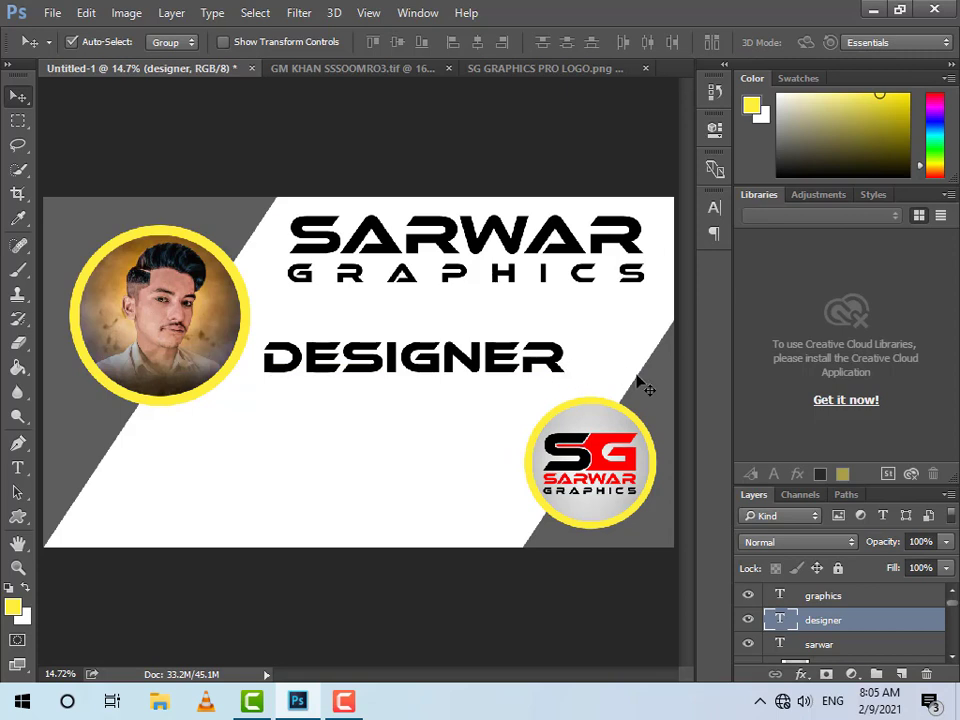
pyautogui.moveTo(531, 373); pyautogui.dragTo(528, 390)
# Shift SARWAR GRAPHICS down-left and place a second DESIGNER copy beneath the first
pyautogui.moveTo(525, 232)
pyautogui.mouseDown()
pyautogui.moveTo(512, 265)
pyautogui.moveTo(512, 255)
pyautogui.mouseUp()
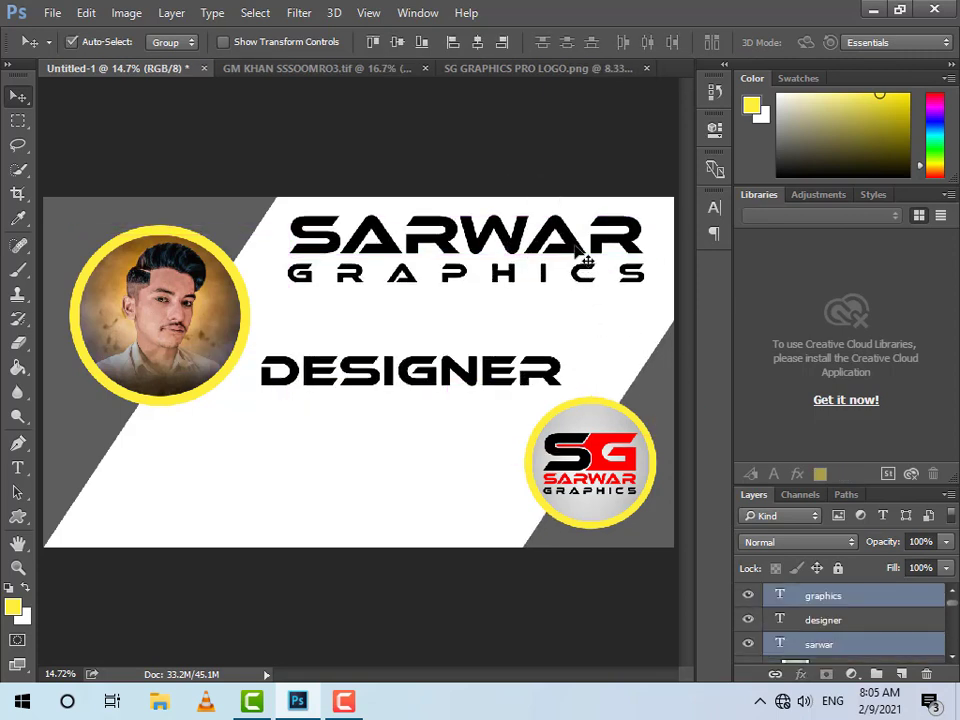
pyautogui.moveTo(576, 248); pyautogui.dragTo(565, 267)
pyautogui.click(427, 418)
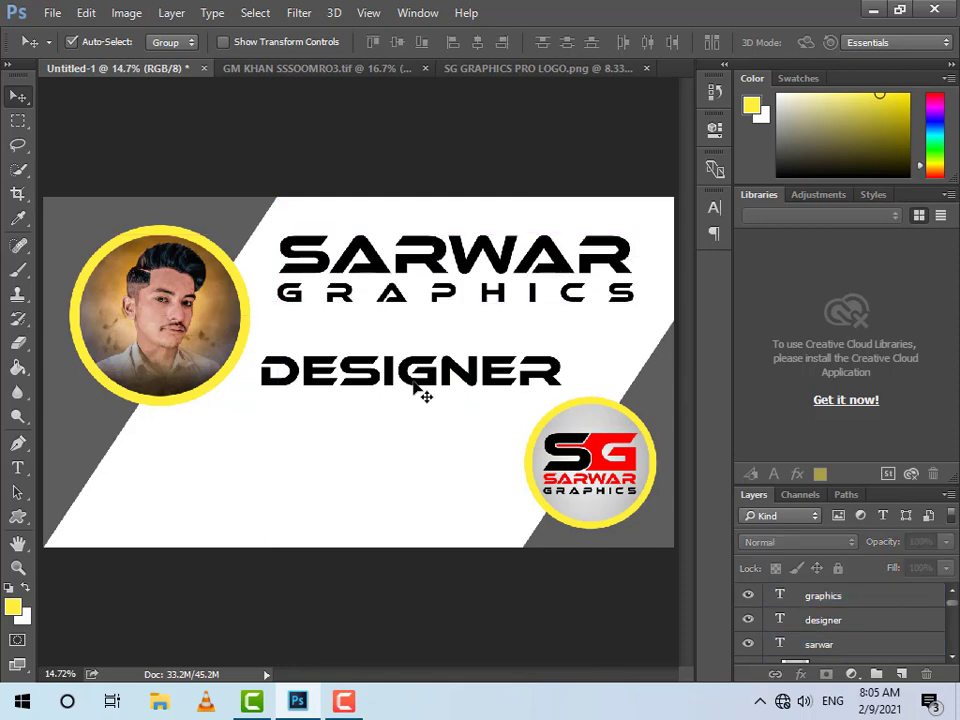
pyautogui.click(415, 390)
pyautogui.moveTo(422, 392); pyautogui.dragTo(369, 442)
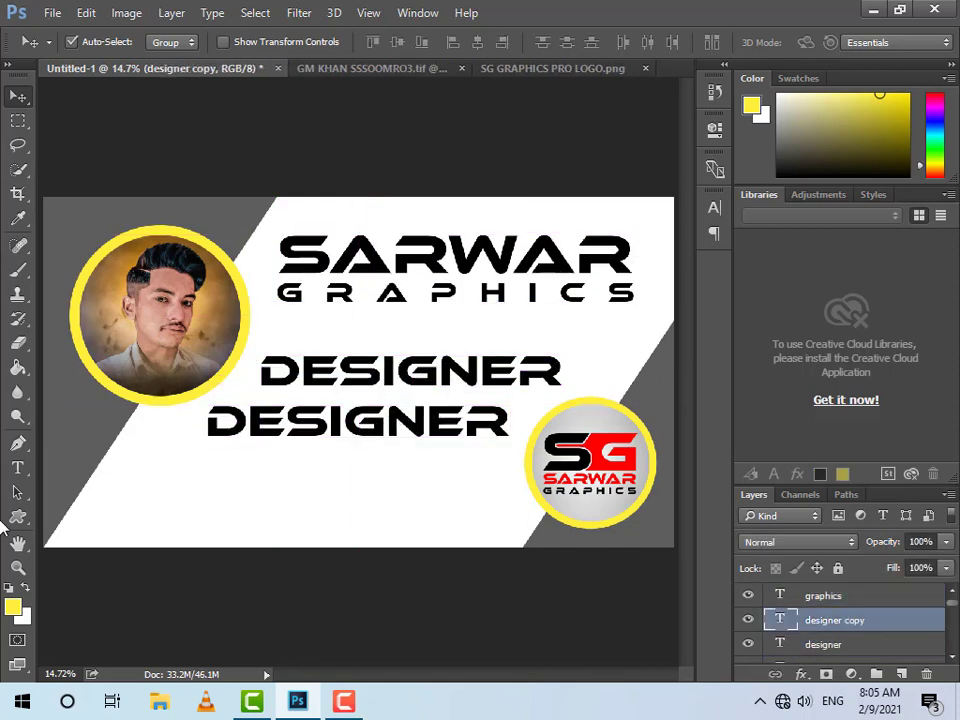
# Retype the second DESIGNER line as BY and align it under DESIGNER
pyautogui.click(17, 467)
pyautogui.click(357, 422)
pyautogui.write('b')
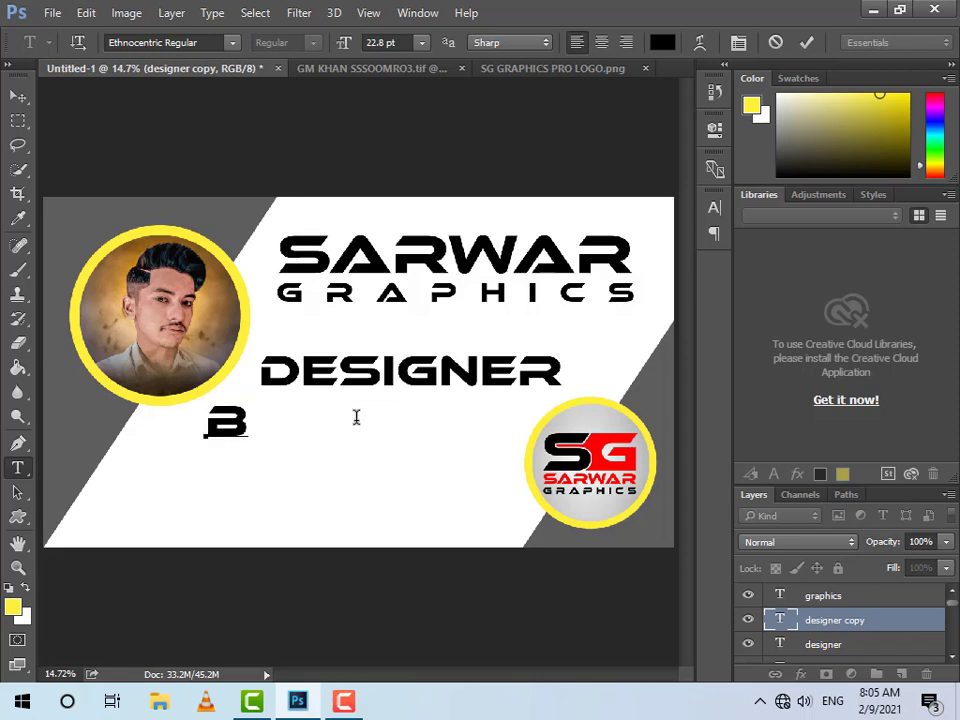
pyautogui.write('y')
pyautogui.click(18, 95)
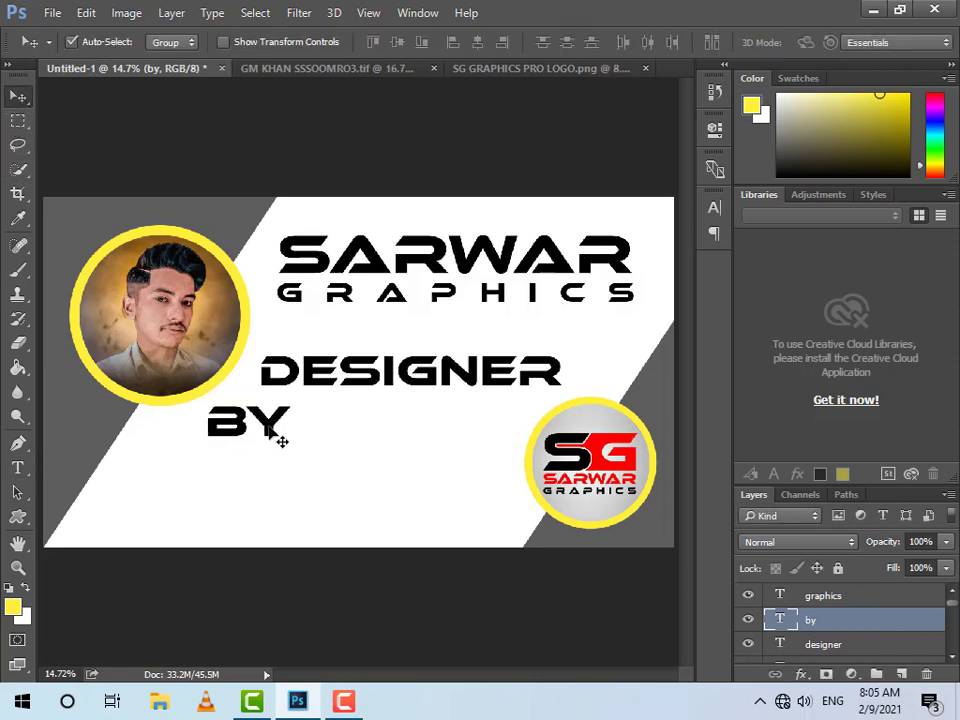
pyautogui.moveTo(267, 424)
pyautogui.mouseDown()
pyautogui.moveTo(312, 420)
pyautogui.moveTo(333, 447)
pyautogui.mouseUp()
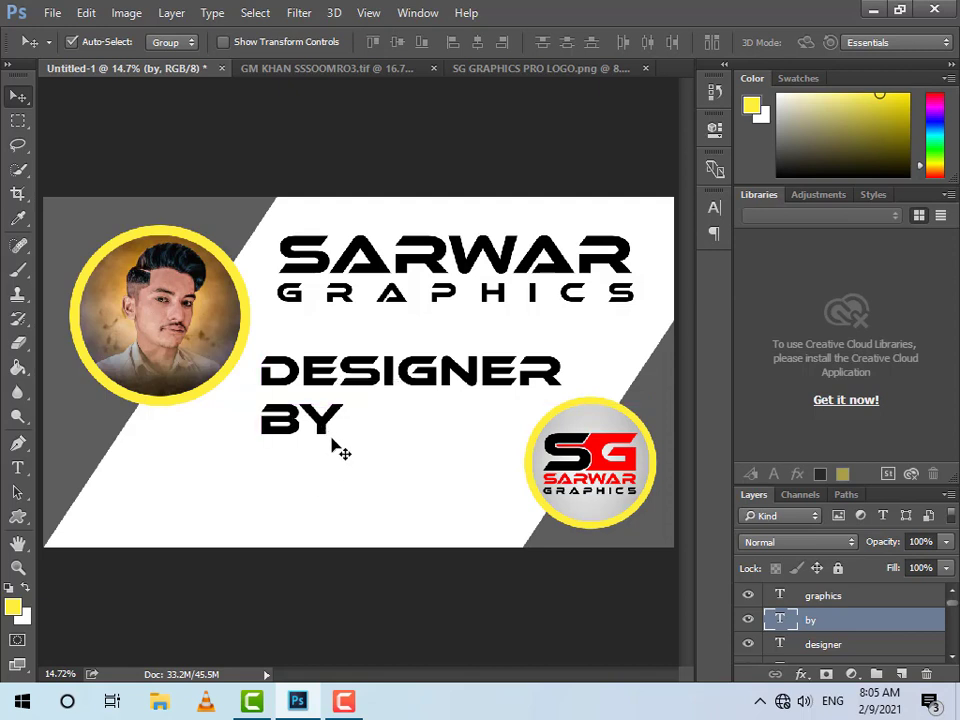
# Copy BY to the lower left and retype the copy as GHULAM
pyautogui.click(327, 445)
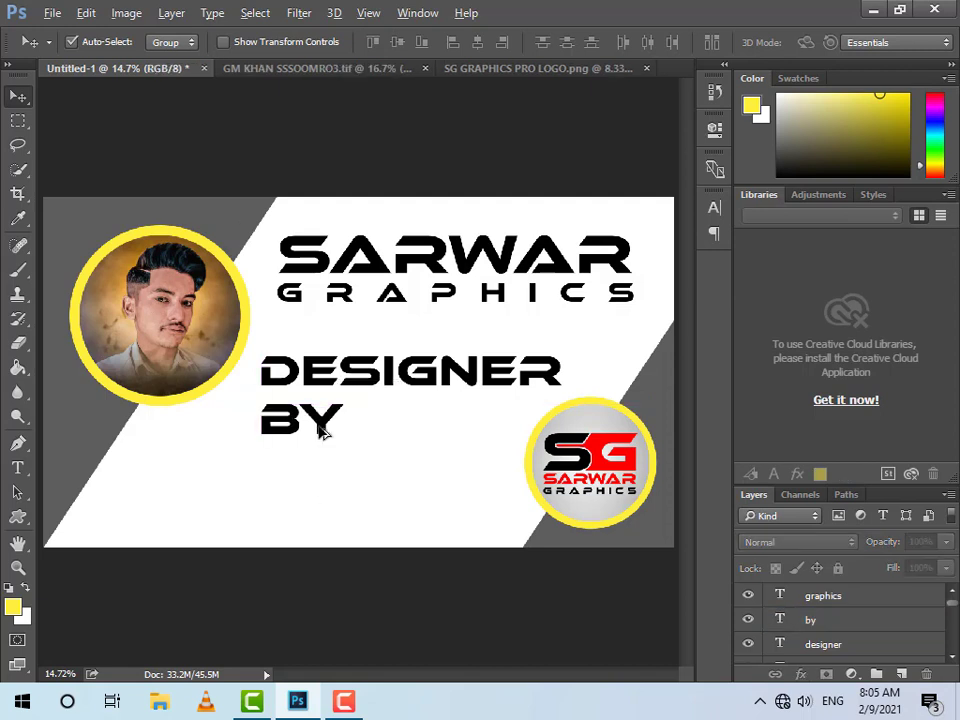
pyautogui.moveTo(320, 428); pyautogui.dragTo(175, 505)
pyautogui.click(17, 467)
pyautogui.click(185, 510)
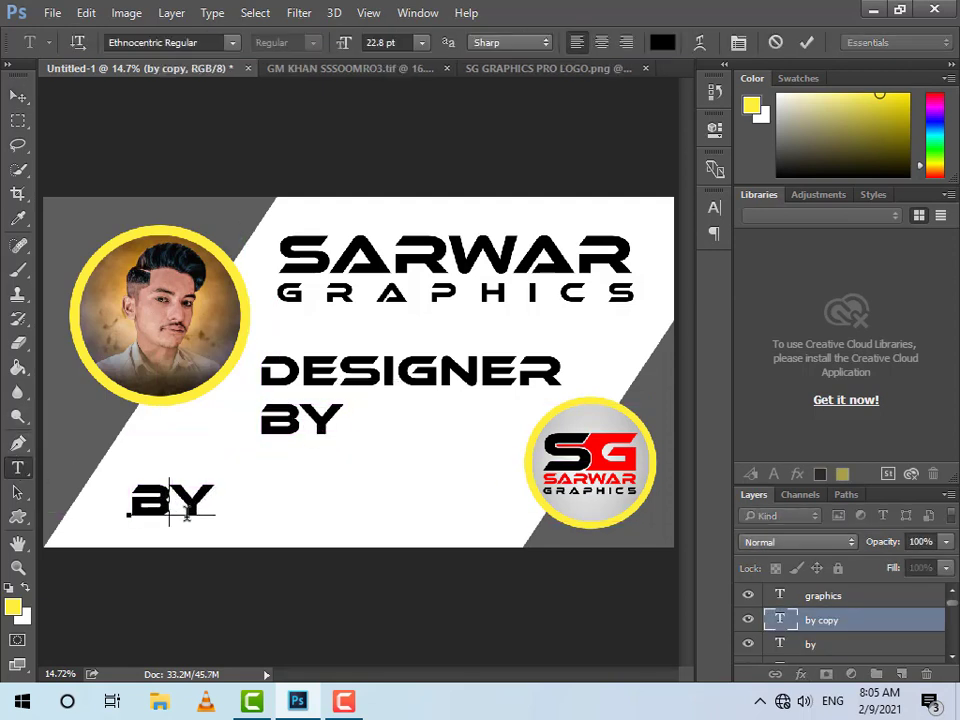
pyautogui.doubleClick(186, 511)
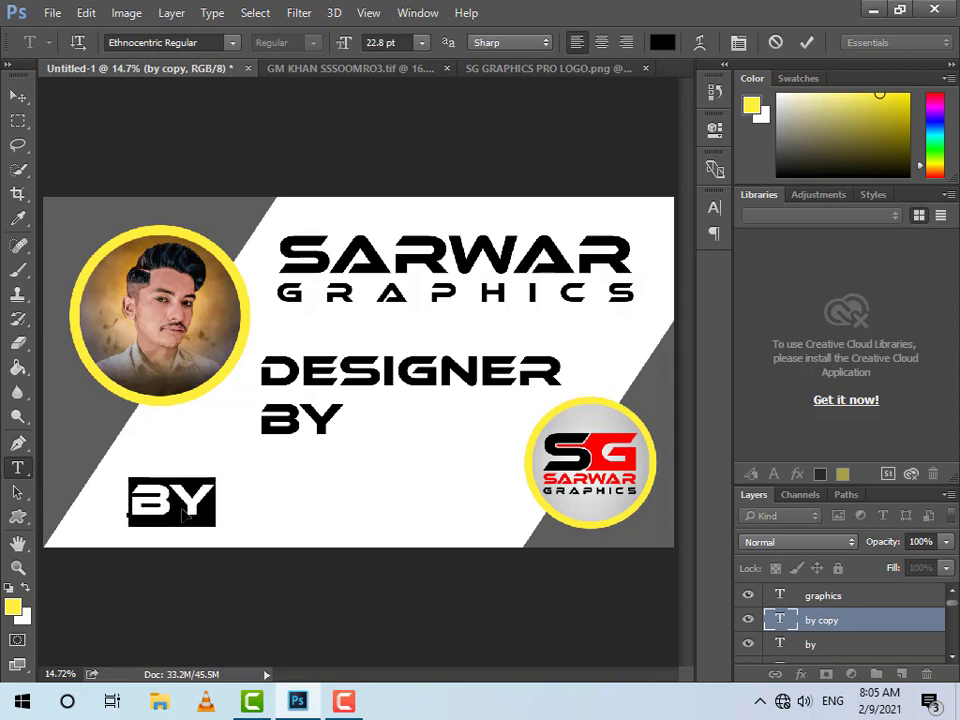
pyautogui.write('GHULAM')
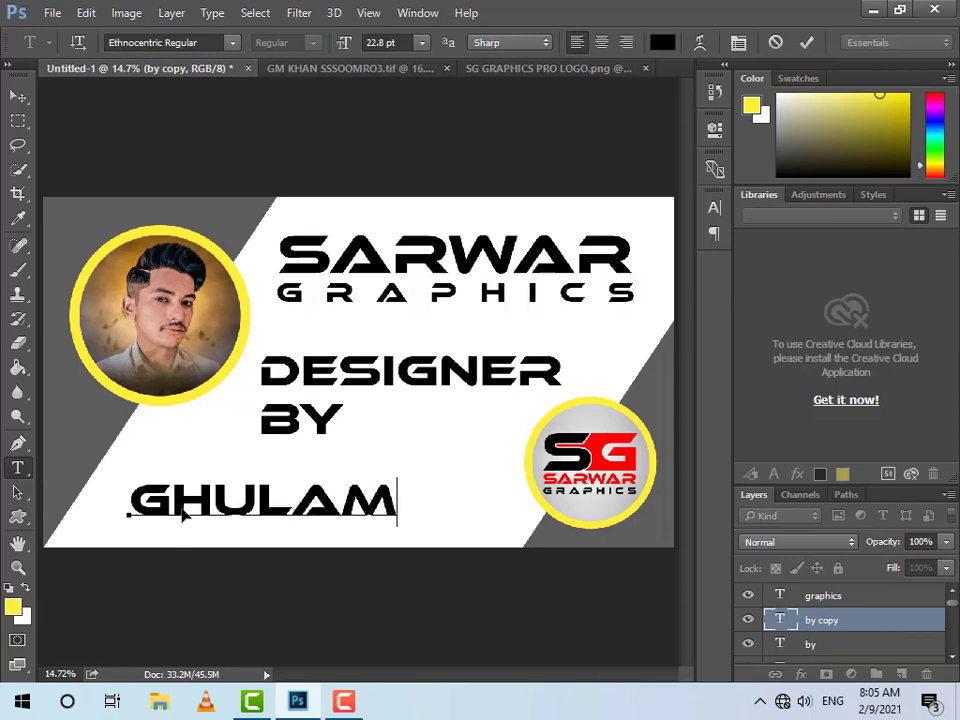
pyautogui.click(16, 95)
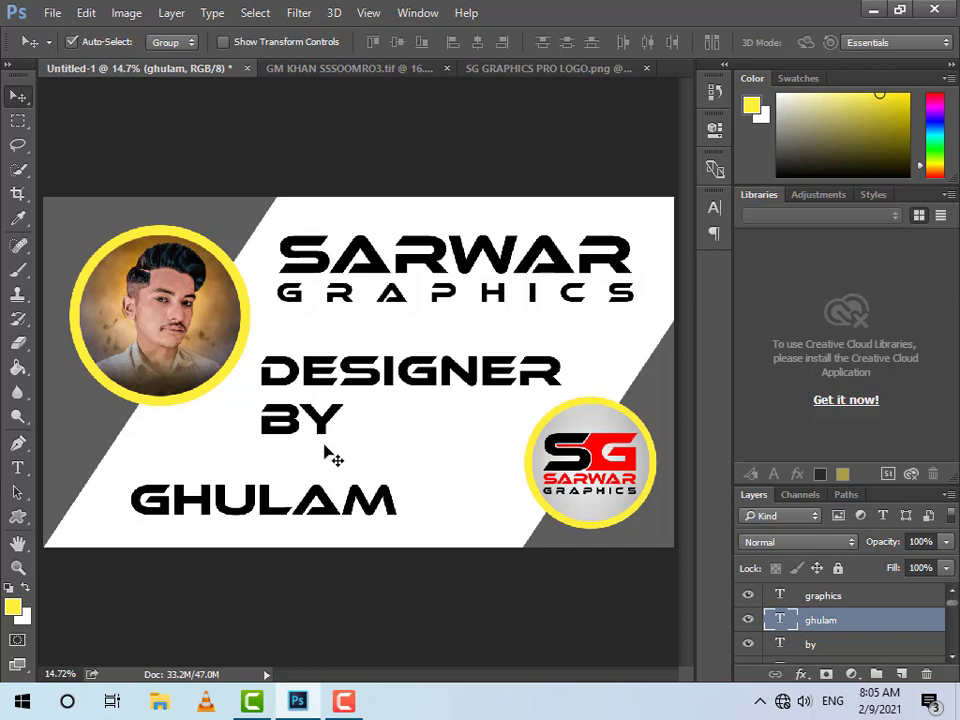
# Raise DESIGNER and BY slightly together and move the GHULAM line up
pyautogui.keyDown('shift'); pyautogui.click(372, 396); pyautogui.keyUp('shift')
pyautogui.moveTo(375, 396); pyautogui.dragTo(369, 381)
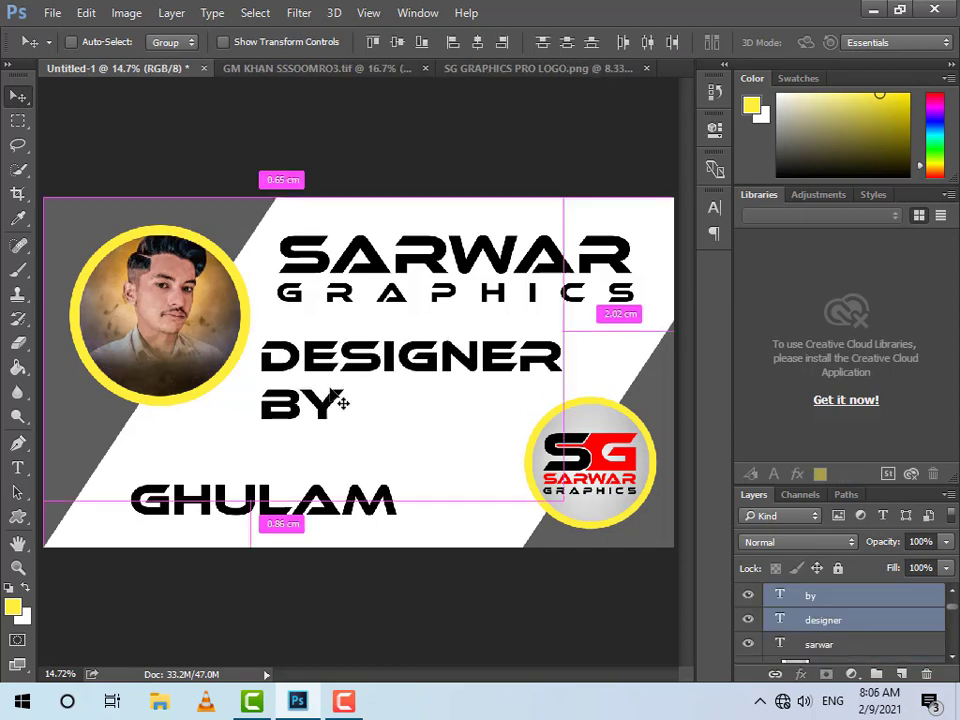
pyautogui.hotkey('ctrl', 'z')
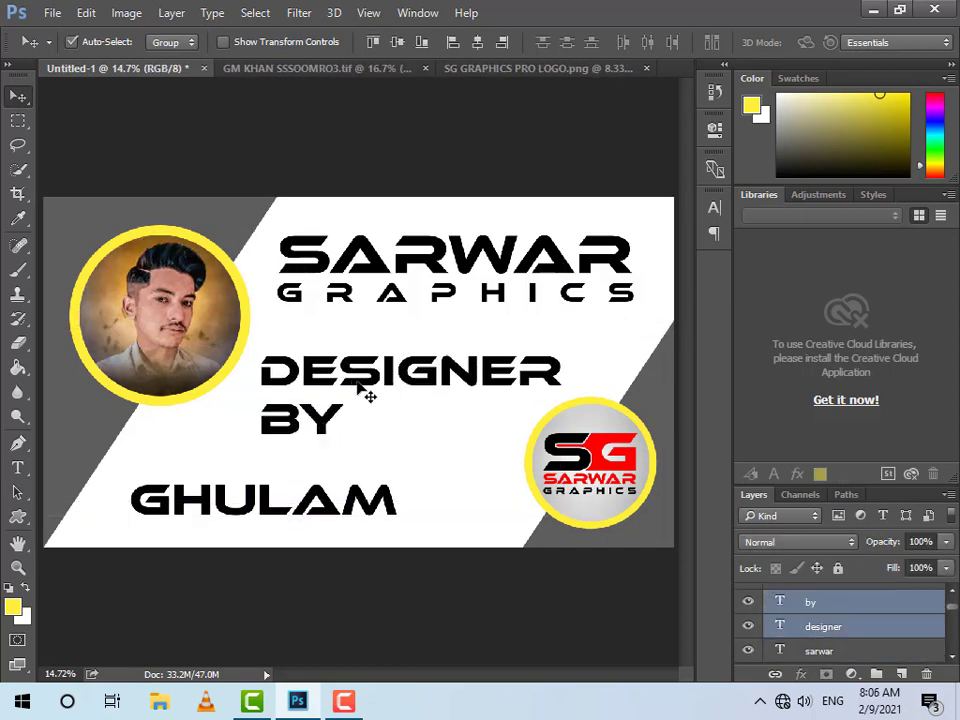
pyautogui.moveTo(360, 390); pyautogui.dragTo(363, 368)
pyautogui.click(377, 460)
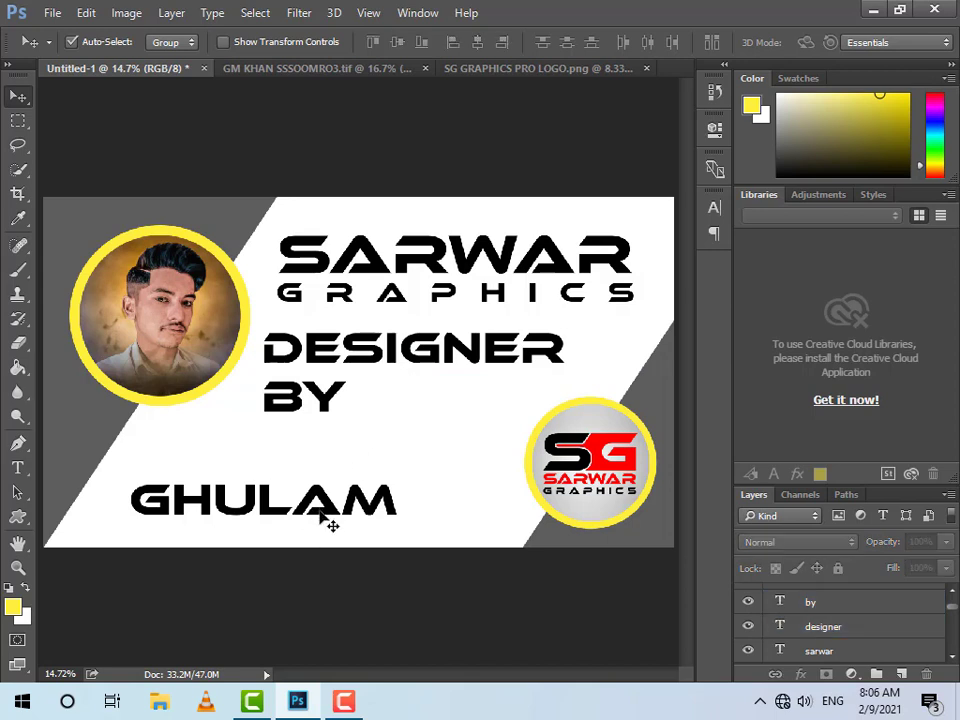
pyautogui.moveTo(322, 514)
pyautogui.mouseDown()
pyautogui.moveTo(320, 483)
pyautogui.moveTo(334, 540)
pyautogui.mouseUp()
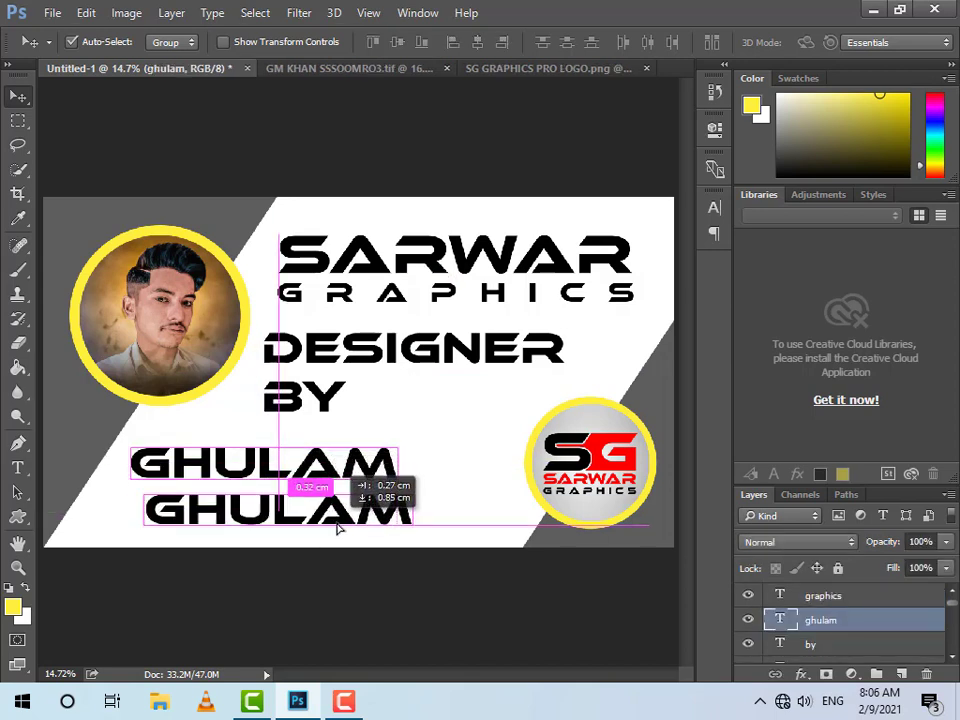
pyautogui.press('t')
pyautogui.click(218, 527)
pyautogui.hotkey('ctrl', 'a')
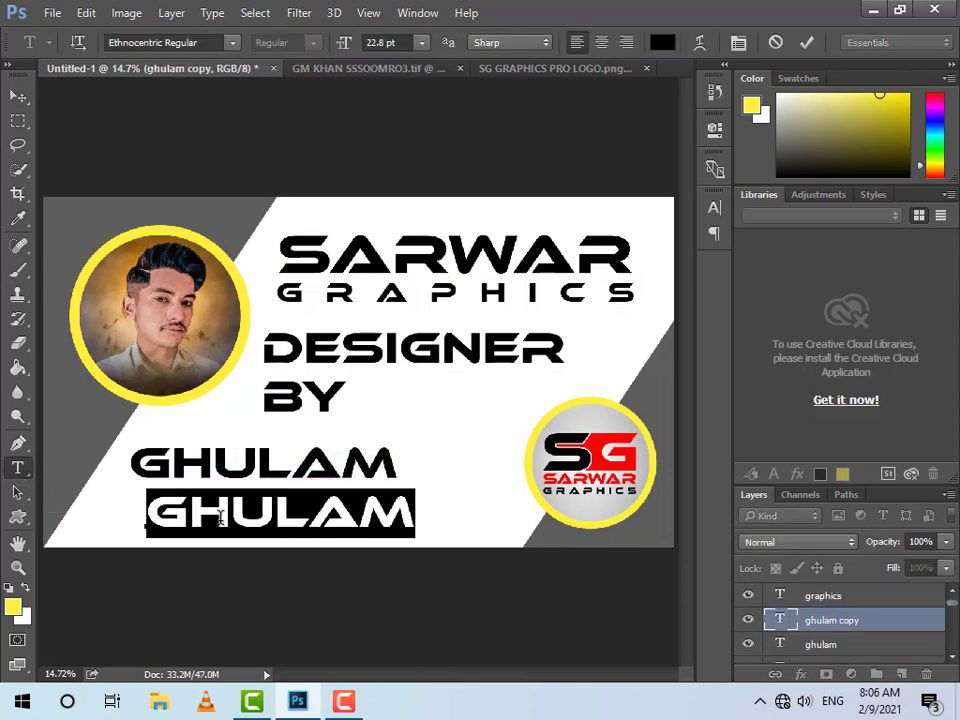
pyautogui.write('MURTAZA')
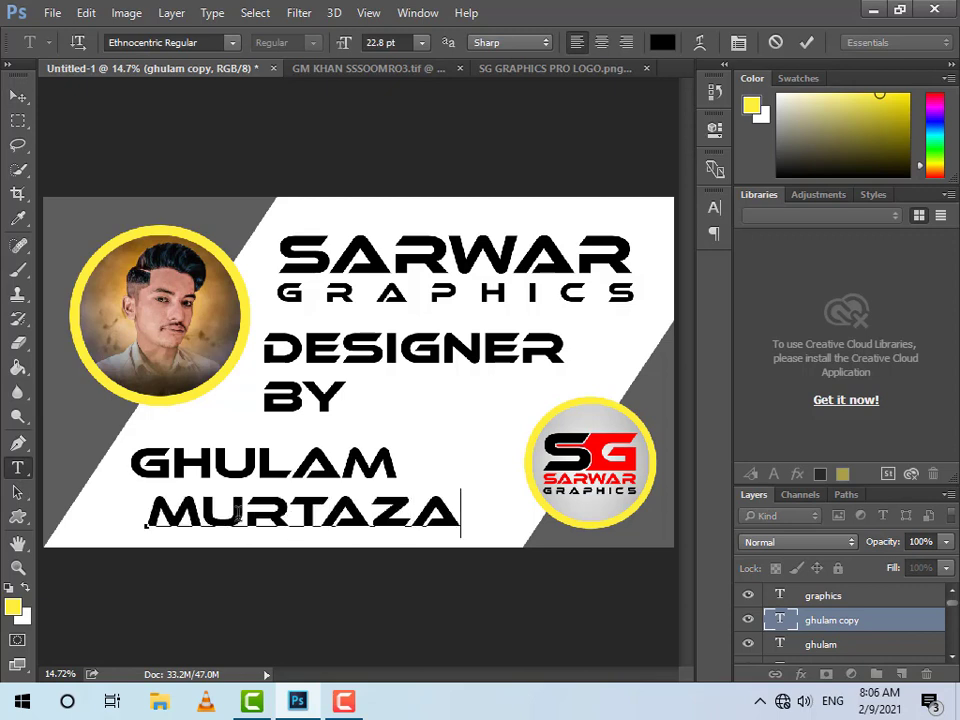
pyautogui.click(17, 96)
pyautogui.moveTo(320, 514); pyautogui.dragTo(382, 522)
pyautogui.moveTo(336, 488); pyautogui.dragTo(311, 490)
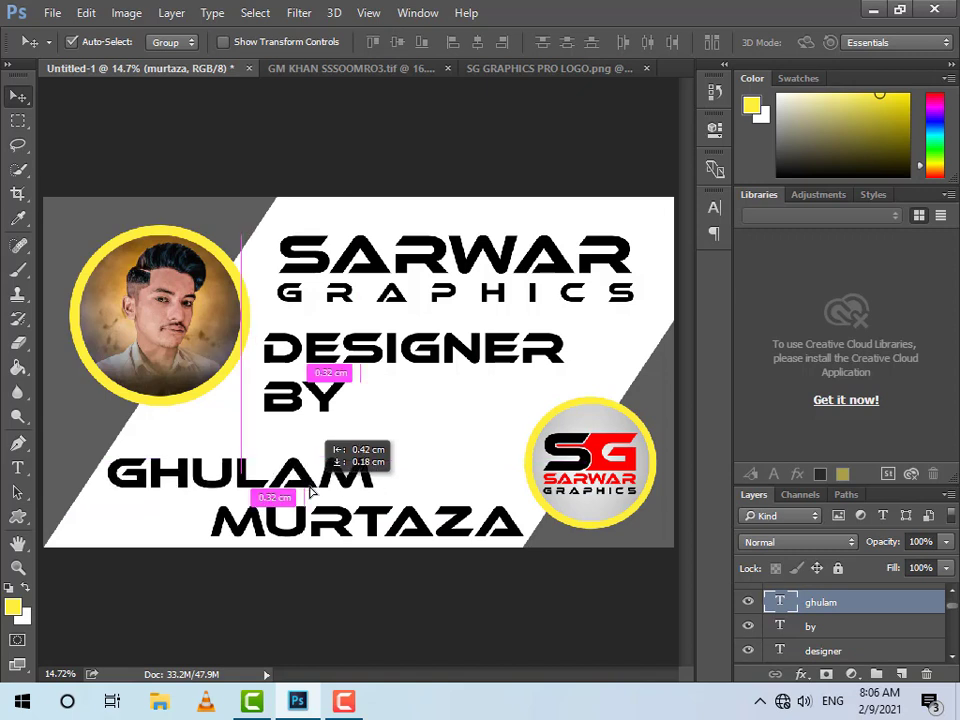
# Move DESIGNER and BY down together
pyautogui.click(336, 414)
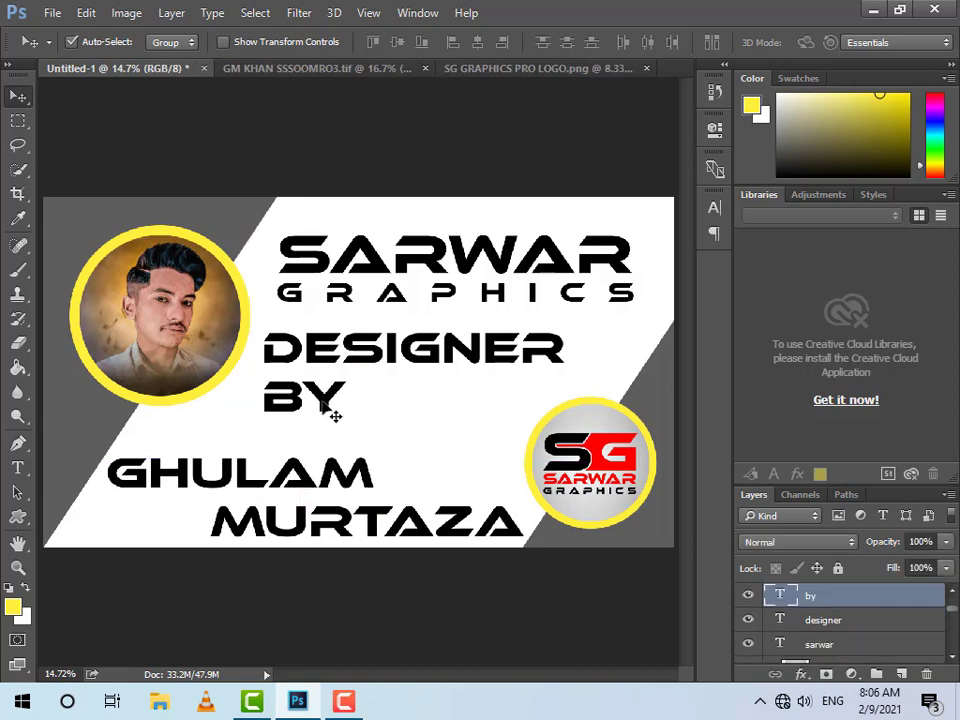
pyautogui.keyDown('shift'); pyautogui.click(360, 362); pyautogui.keyUp('shift')
pyautogui.moveTo(360, 362); pyautogui.dragTo(362, 386)
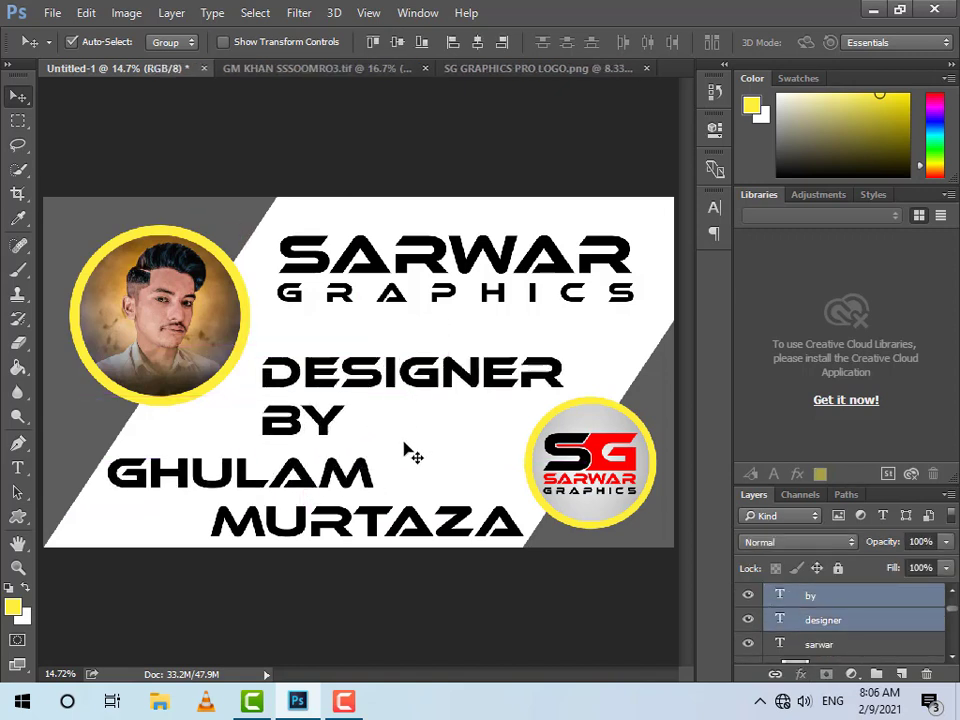
pyautogui.click(350, 430)
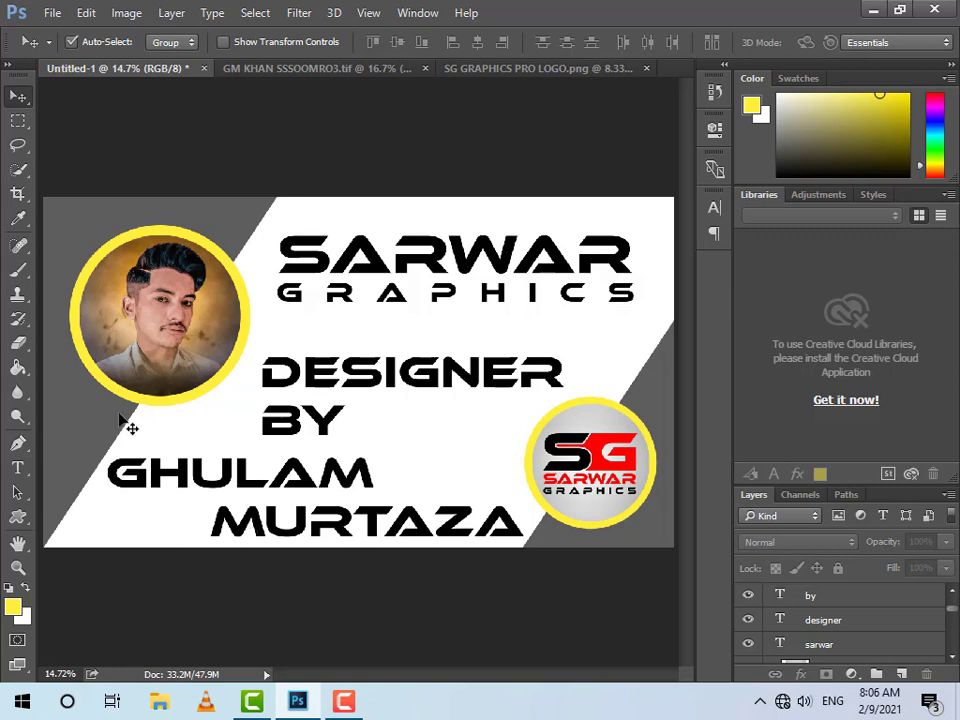
# Delete the BY text layer and nudge DESIGNER slightly left
pyautogui.click(20, 467)
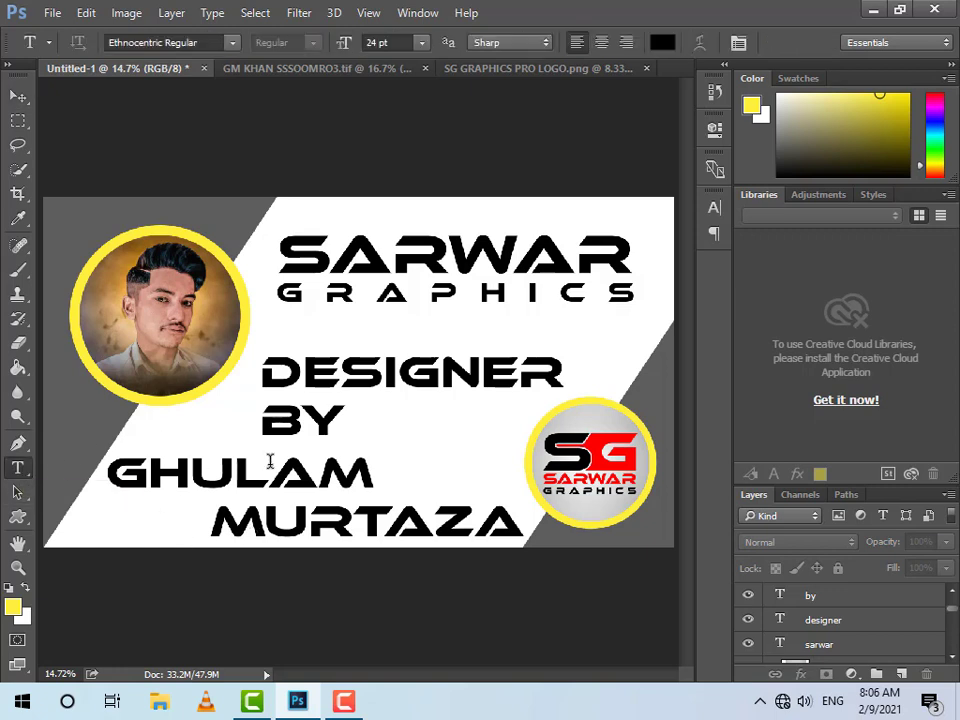
pyautogui.doubleClick(270, 424)
pyautogui.click(18, 95)
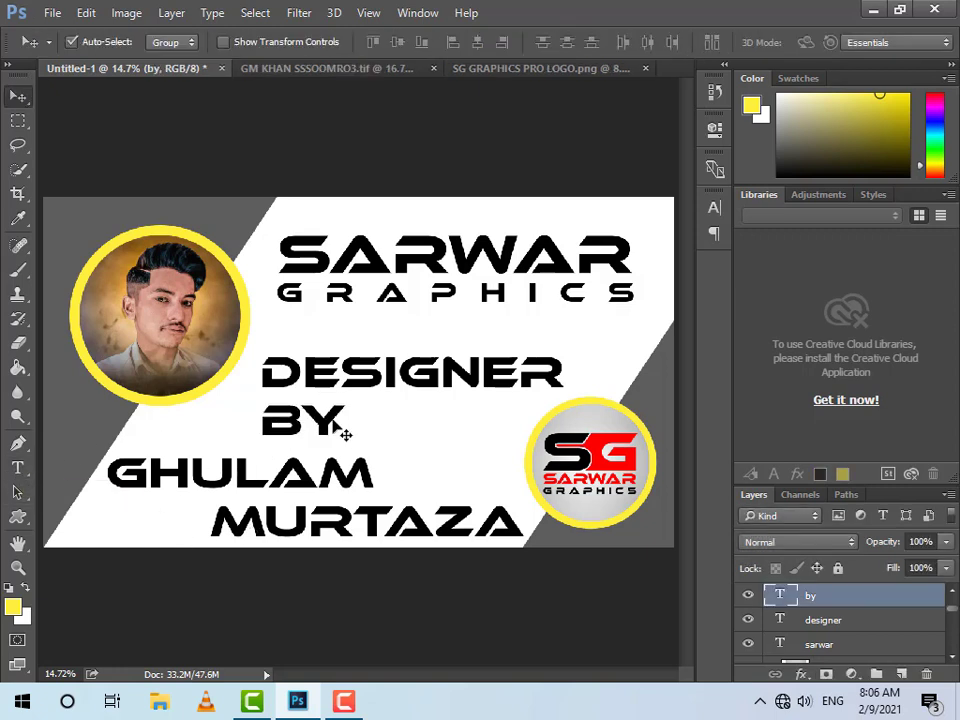
pyautogui.press('Delete')
pyautogui.moveTo(370, 392); pyautogui.dragTo(362, 392)
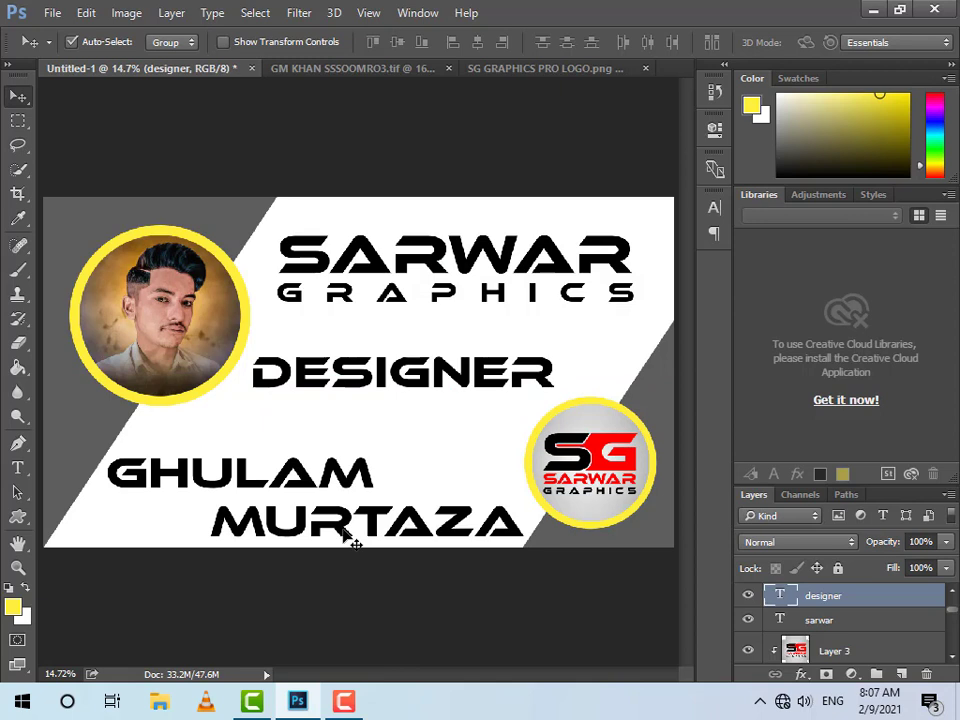
# Move GHULAM and MURTAZA up a little and lower DESIGNER slightly
pyautogui.click(344, 532)
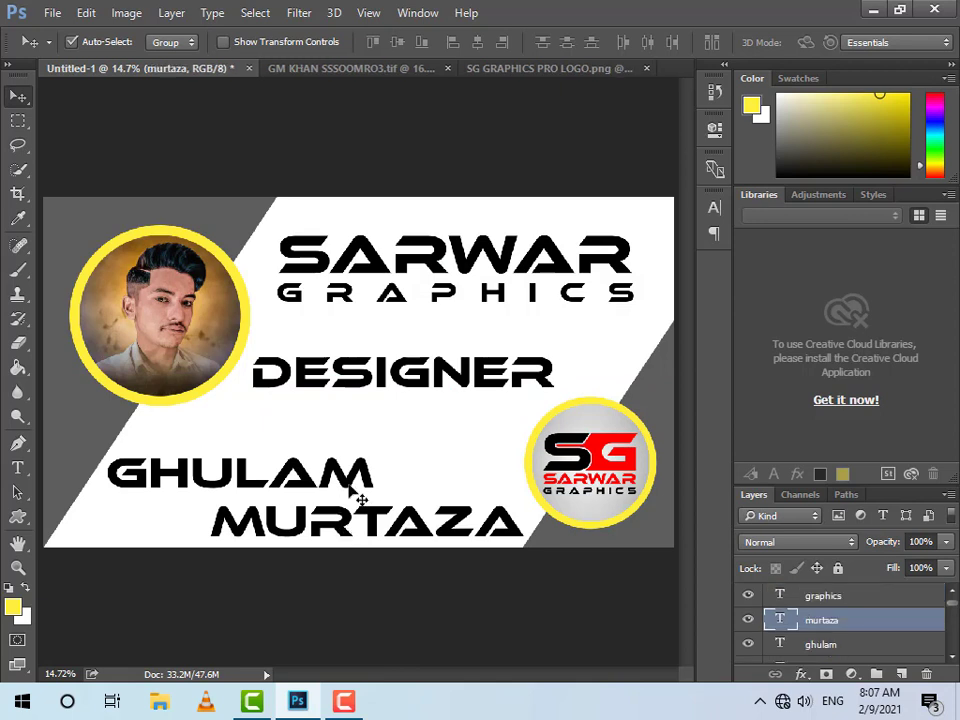
pyautogui.keyDown('shift'); pyautogui.click(348, 485); pyautogui.keyUp('shift')
pyautogui.moveTo(348, 485)
pyautogui.mouseDown()
pyautogui.moveTo(348, 473)
pyautogui.moveTo(378, 472)
pyautogui.moveTo(368, 513)
pyautogui.mouseUp()
pyautogui.moveTo(426, 388); pyautogui.dragTo(429, 396)
# Enlarge SARWAR GRAPHICS to about 108% and move DESIGNER up slightly
pyautogui.click(476, 276)
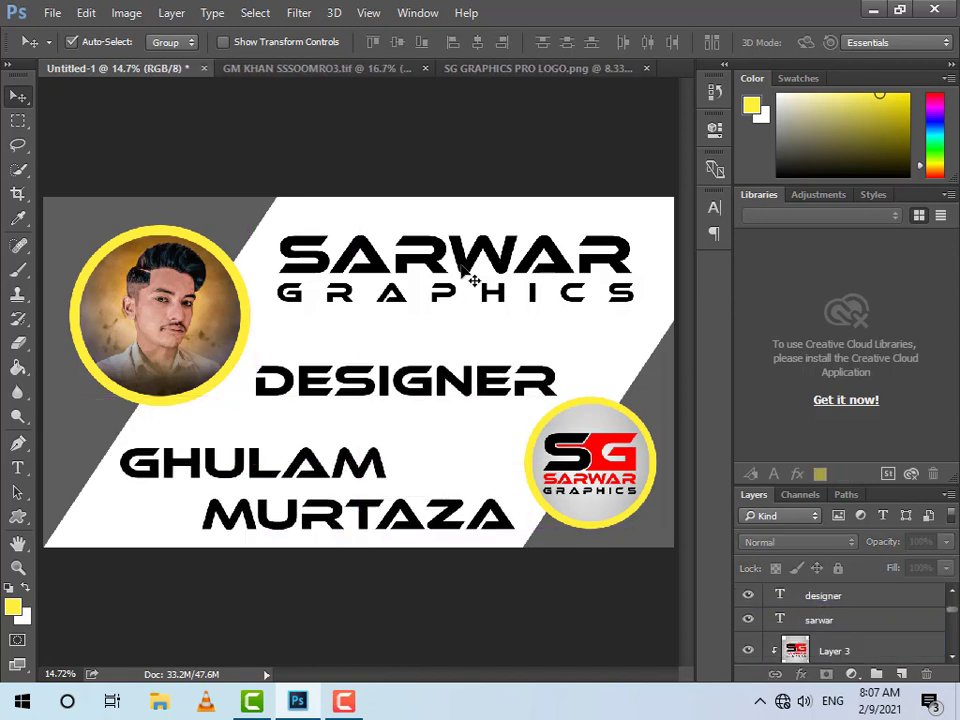
pyautogui.keyDown('shift'); pyautogui.click(463, 308); pyautogui.keyUp('shift')
pyautogui.hotkey('ctrl', 't')
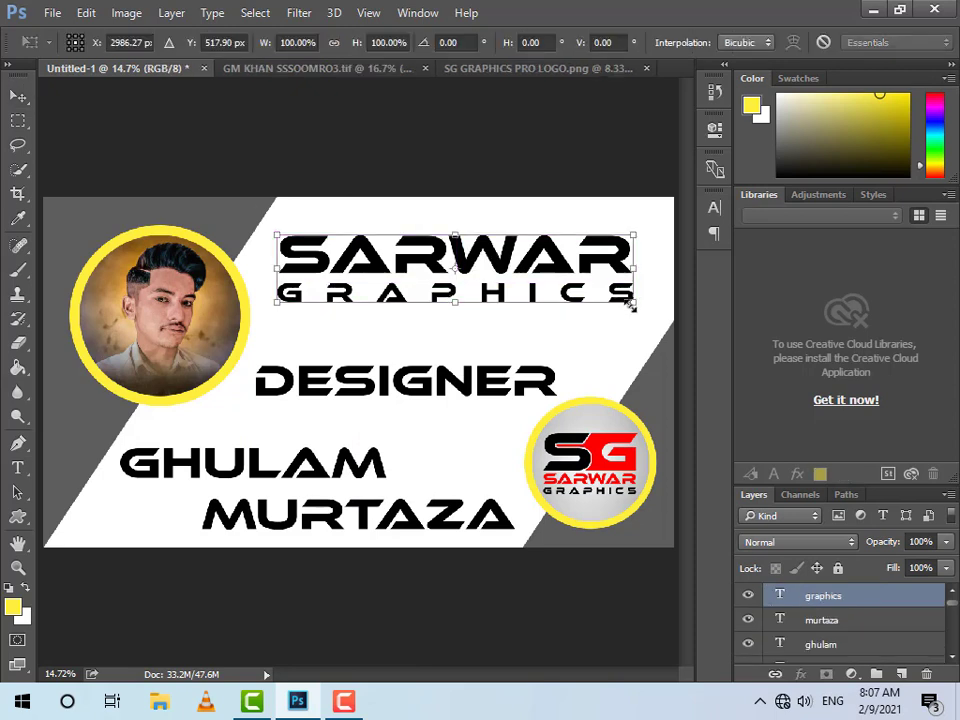
pyautogui.moveTo(638, 270); pyautogui.dragTo(648, 268)
pyautogui.press('Return')
pyautogui.click(507, 557)
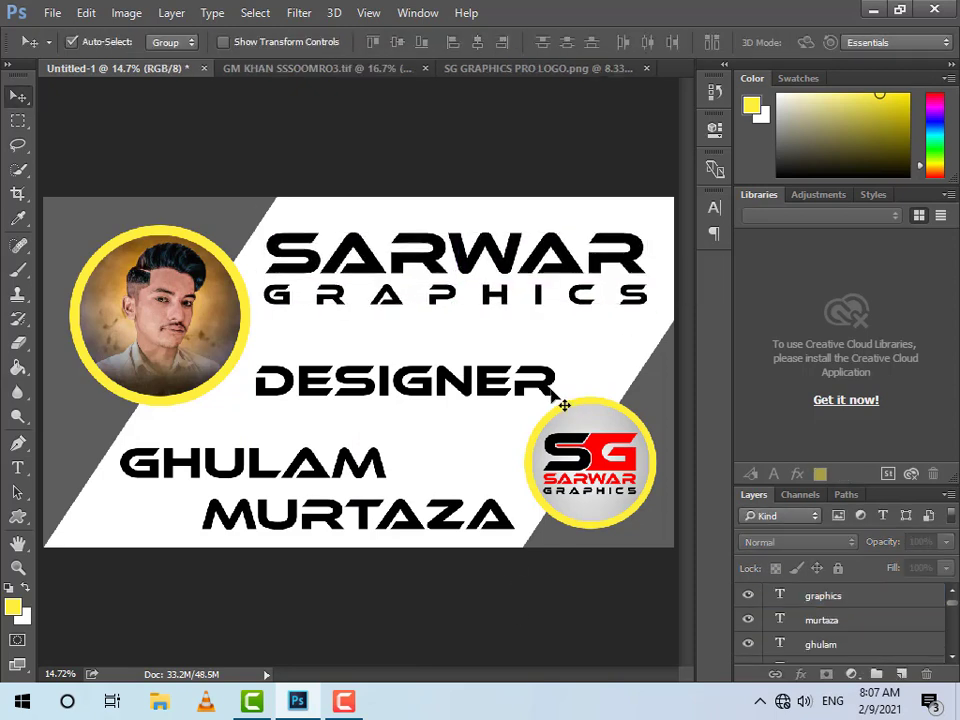
pyautogui.moveTo(557, 399); pyautogui.dragTo(443, 416)
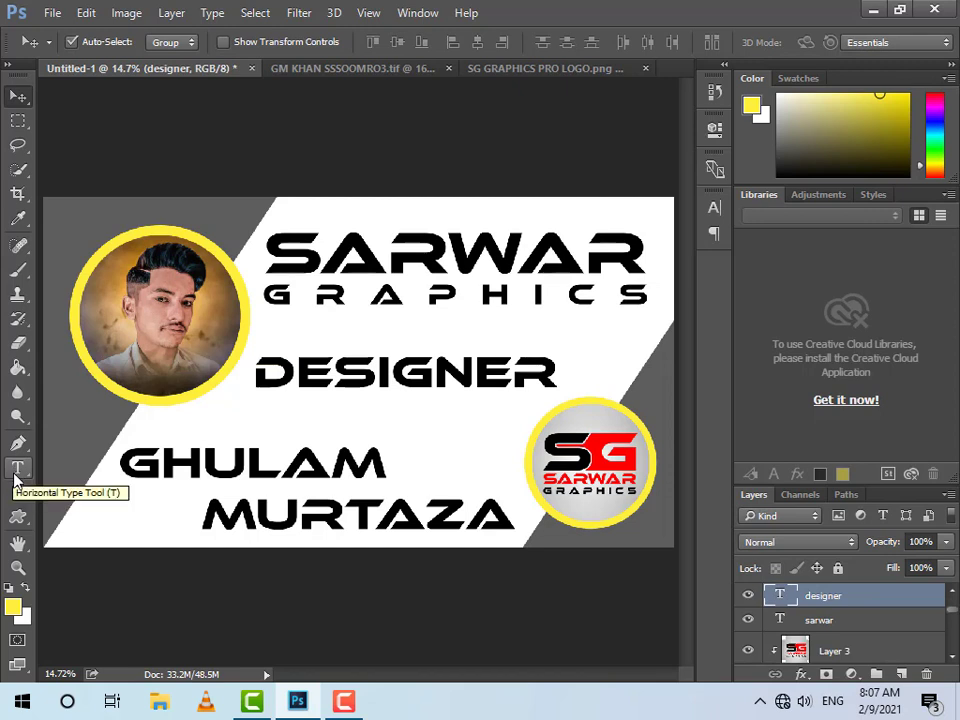
# Shrink GHULAM and MURTAZA together to about 94%
pyautogui.click(250, 536)
pyautogui.click(268, 487)
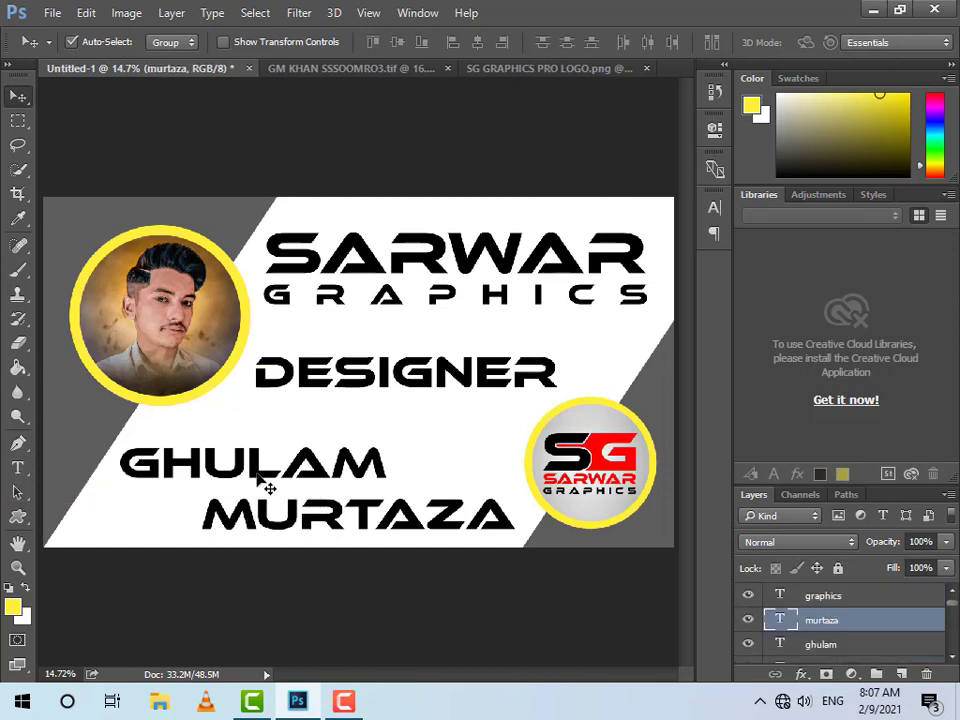
pyautogui.hotkey('ctrl', 't')
pyautogui.moveTo(510, 450); pyautogui.dragTo(501, 452)
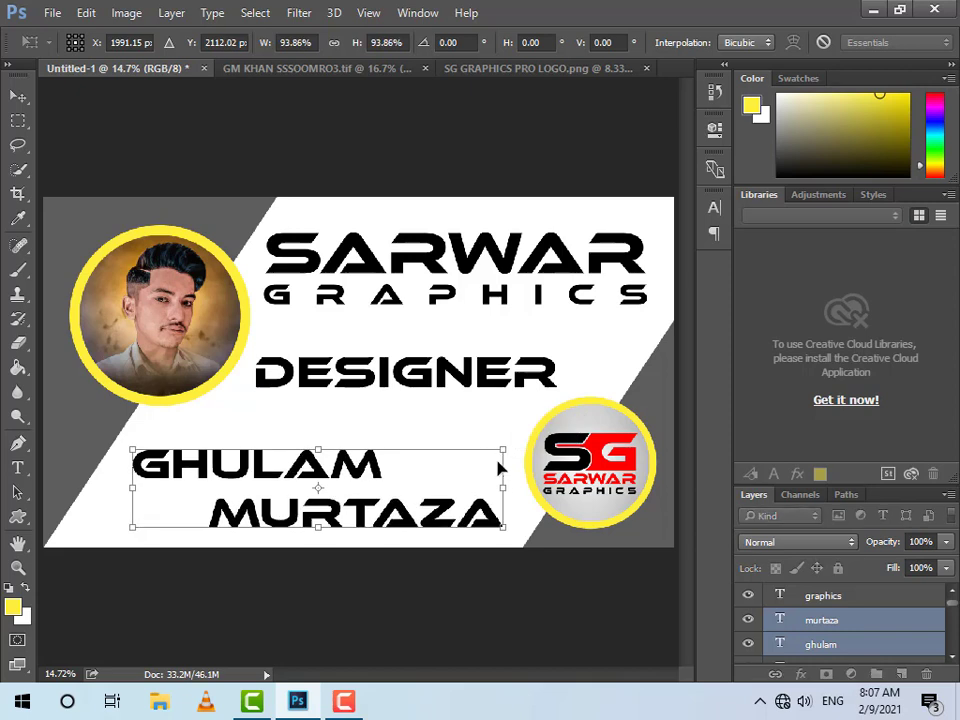
pyautogui.press('Return')
# Shrink DESIGNER to about 90%, move it down toward the name, and shift GHULAM slightly left
pyautogui.click(490, 391)
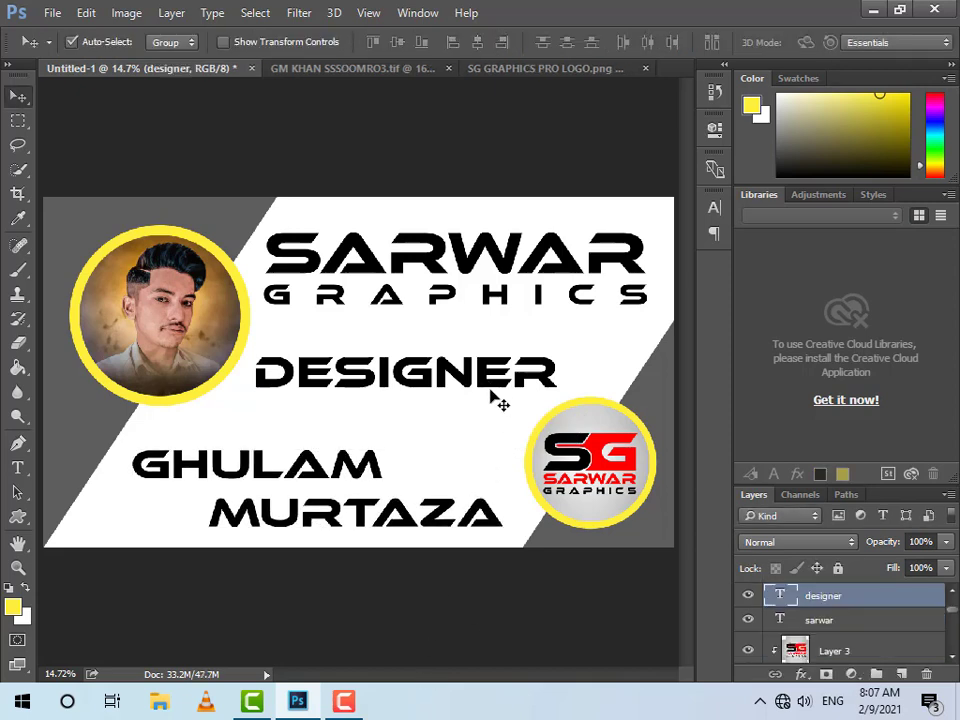
pyautogui.hotkey('ctrl', 't')
pyautogui.moveTo(561, 369); pyautogui.dragTo(547, 368)
pyautogui.press('Return')
pyautogui.moveTo(491, 392); pyautogui.dragTo(484, 424)
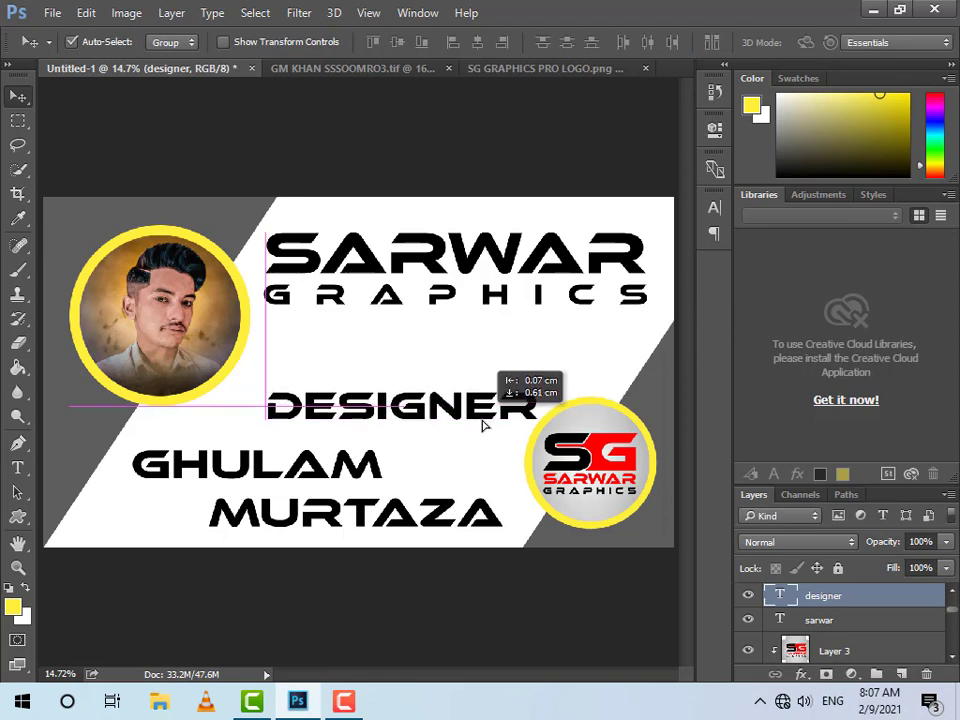
pyautogui.moveTo(386, 482); pyautogui.dragTo(376, 492)
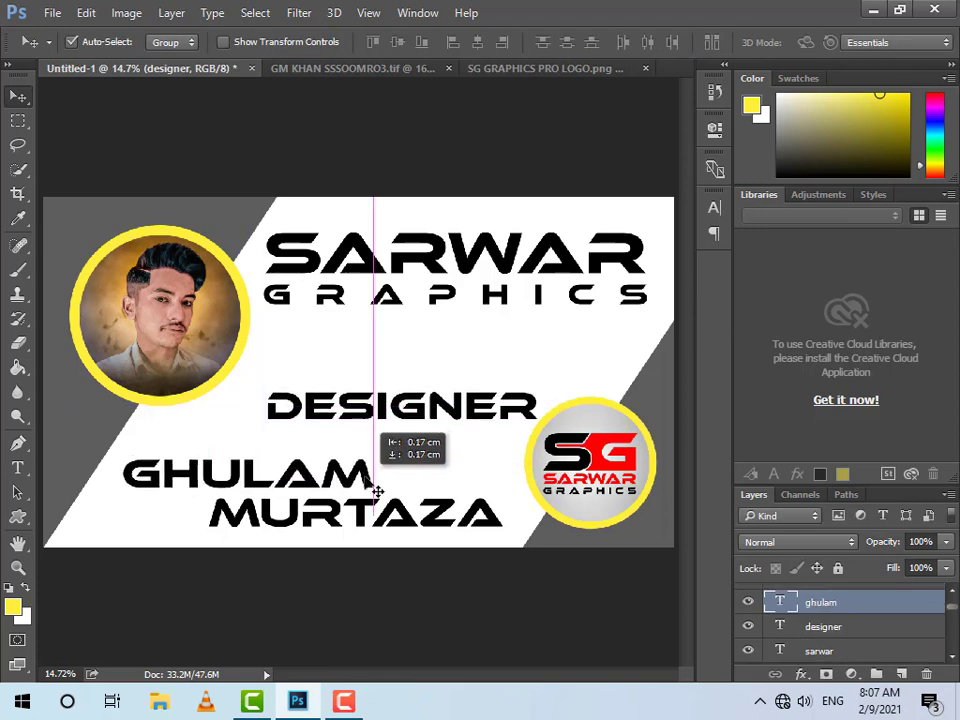
pyautogui.click(347, 596)
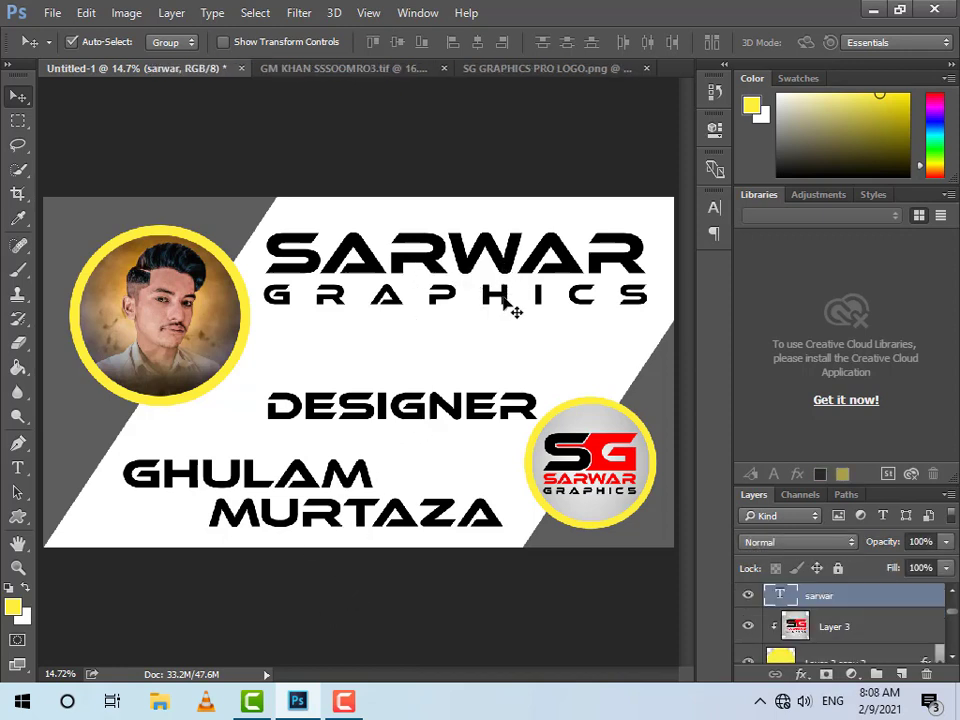
# Nudge SARWAR GRAPHICS slightly and select the DESIGNER and SARWAR text
pyautogui.moveTo(510, 305); pyautogui.dragTo(506, 301)
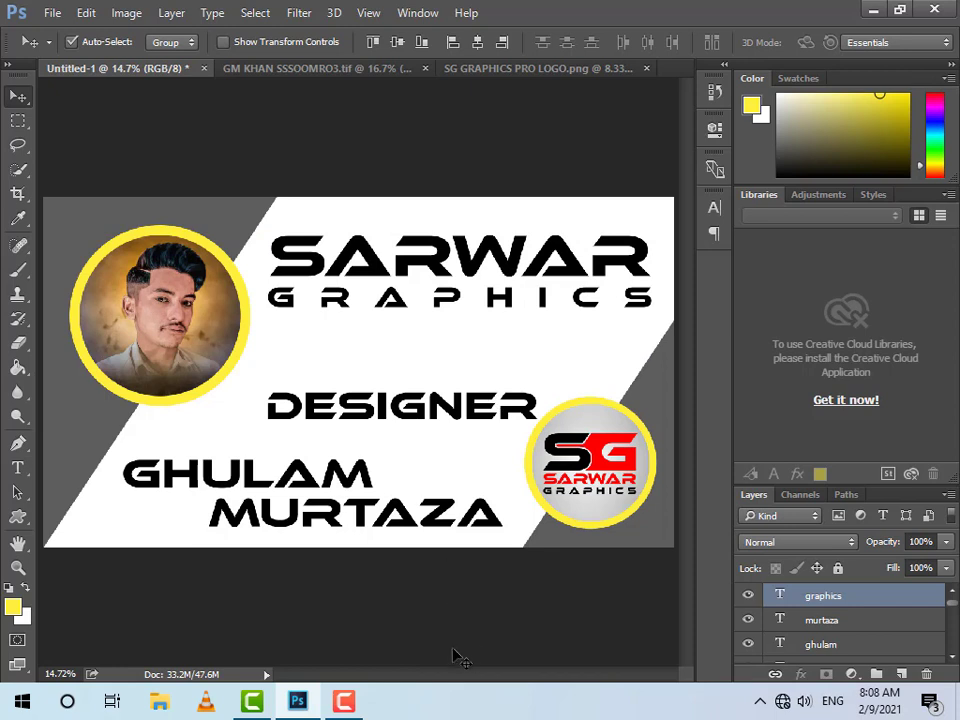
pyautogui.click(546, 563)
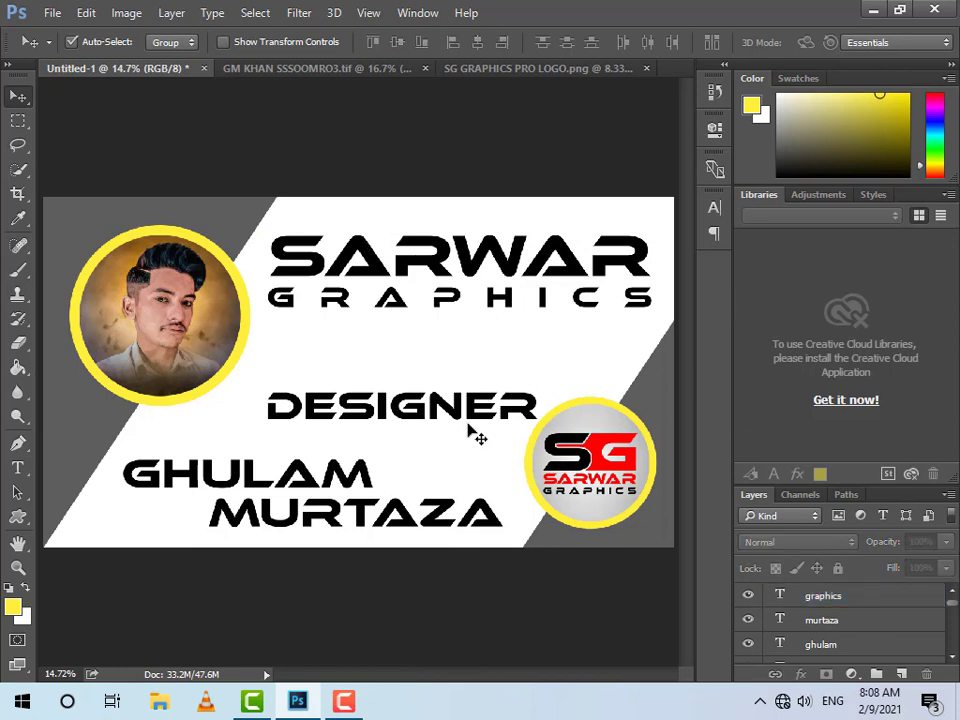
pyautogui.click(420, 420)
pyautogui.click(516, 278)
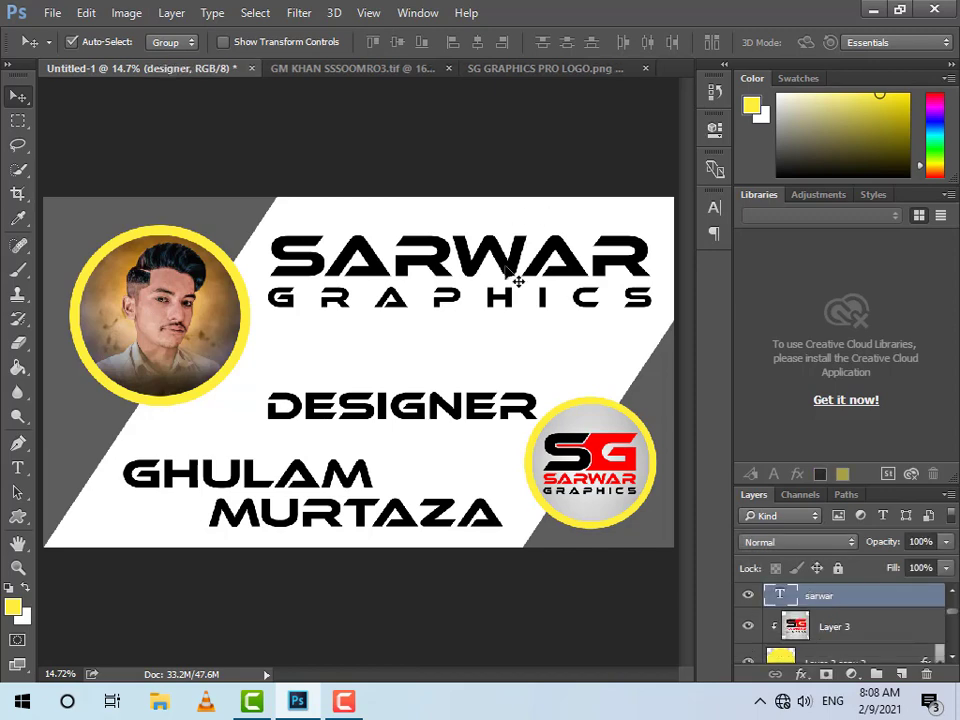
# Give SARWAR a red #ff0000 Color Overlay and shift DESIGNER slightly left
pyautogui.doubleClick(900, 601)
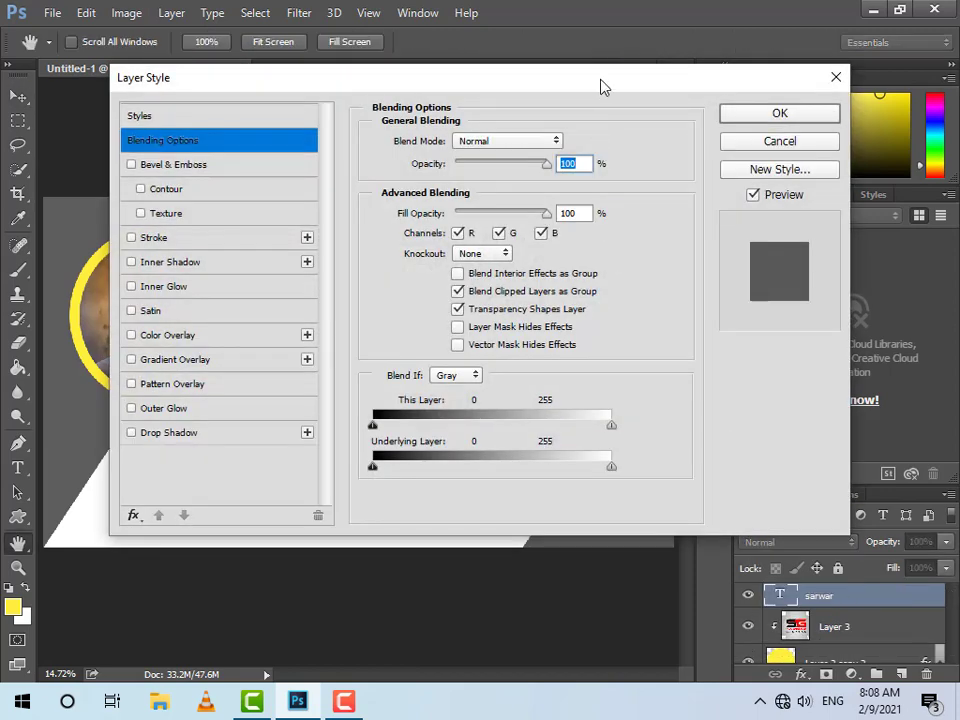
pyautogui.moveTo(600, 86); pyautogui.dragTo(933, 90)
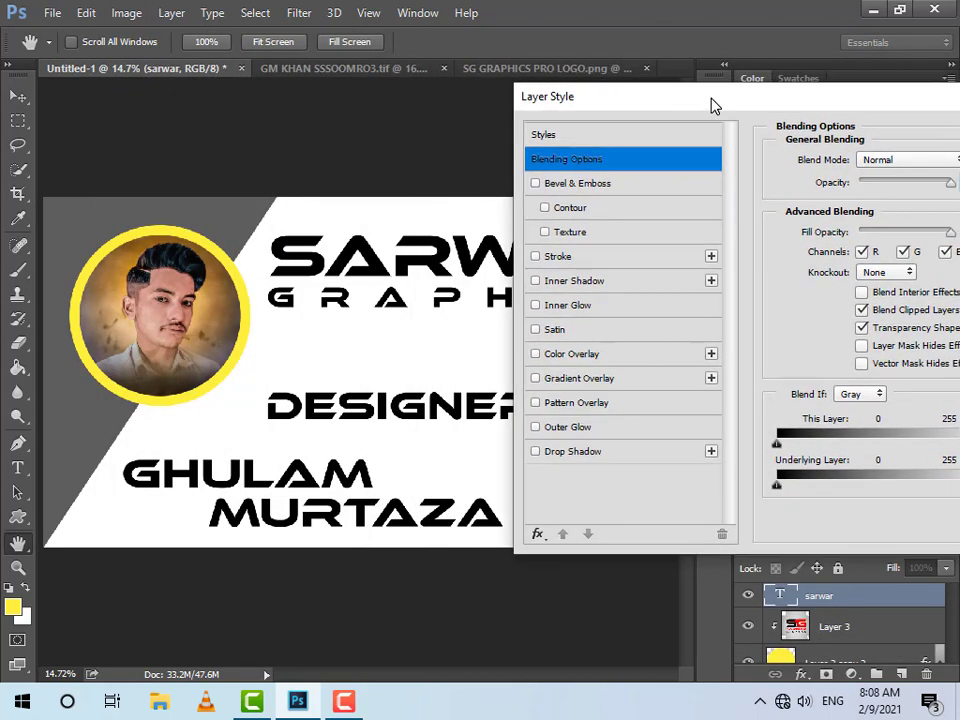
pyautogui.moveTo(650, 122)
pyautogui.mouseDown()
pyautogui.moveTo(800, 44)
pyautogui.moveTo(681, 80)
pyautogui.mouseUp()
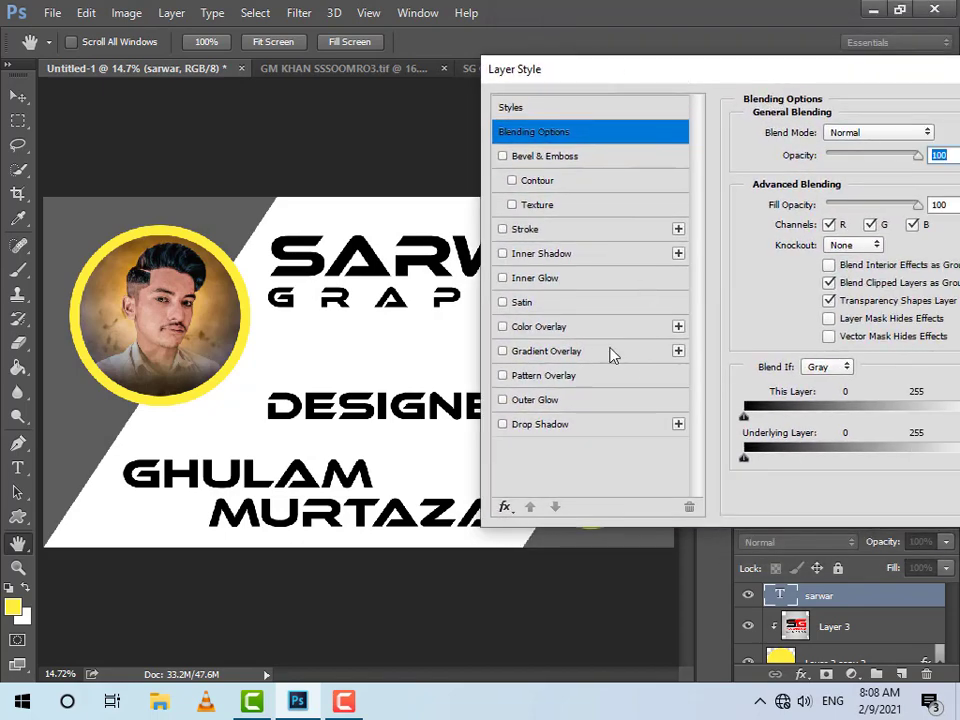
pyautogui.click(540, 326)
pyautogui.click(937, 133)
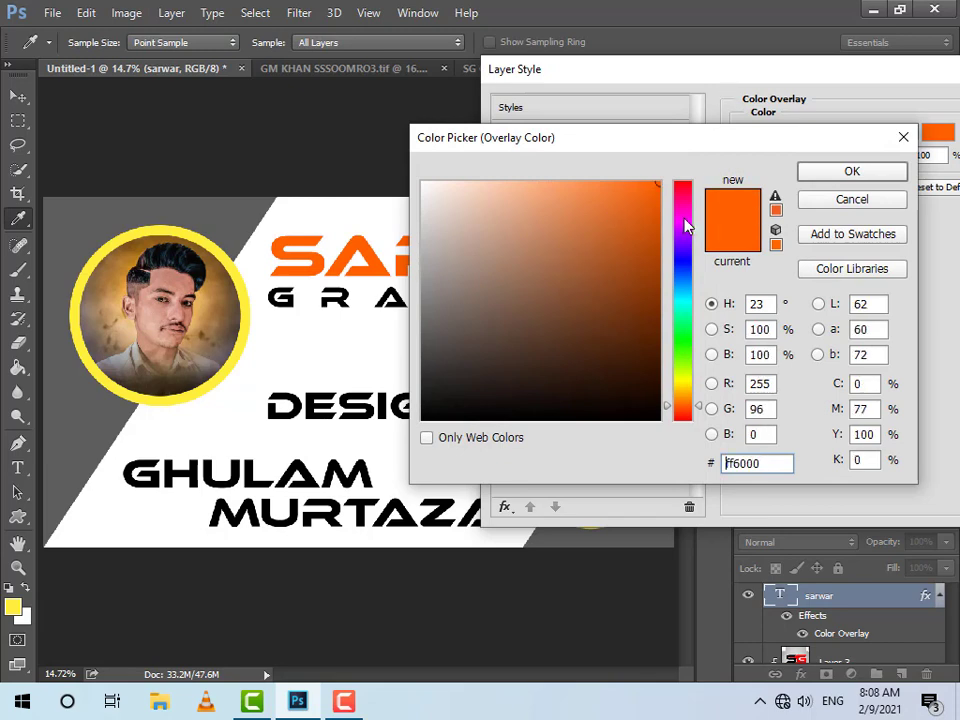
pyautogui.moveTo(684, 214); pyautogui.dragTo(684, 182)
pyautogui.click(851, 171)
pyautogui.moveTo(846, 85); pyautogui.dragTo(688, 102)
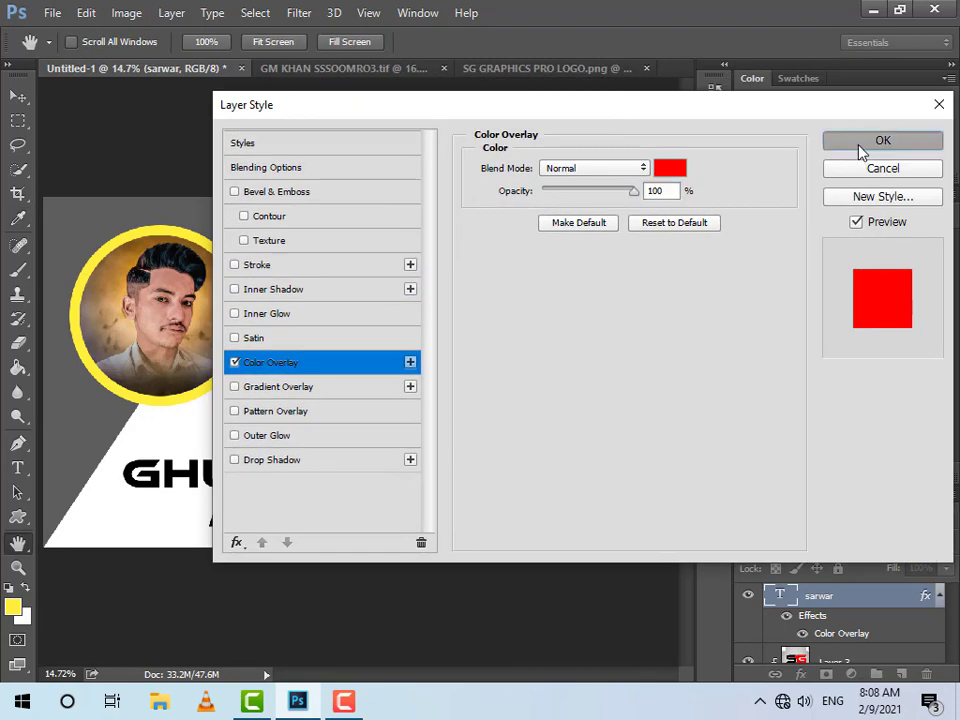
pyautogui.click(859, 150)
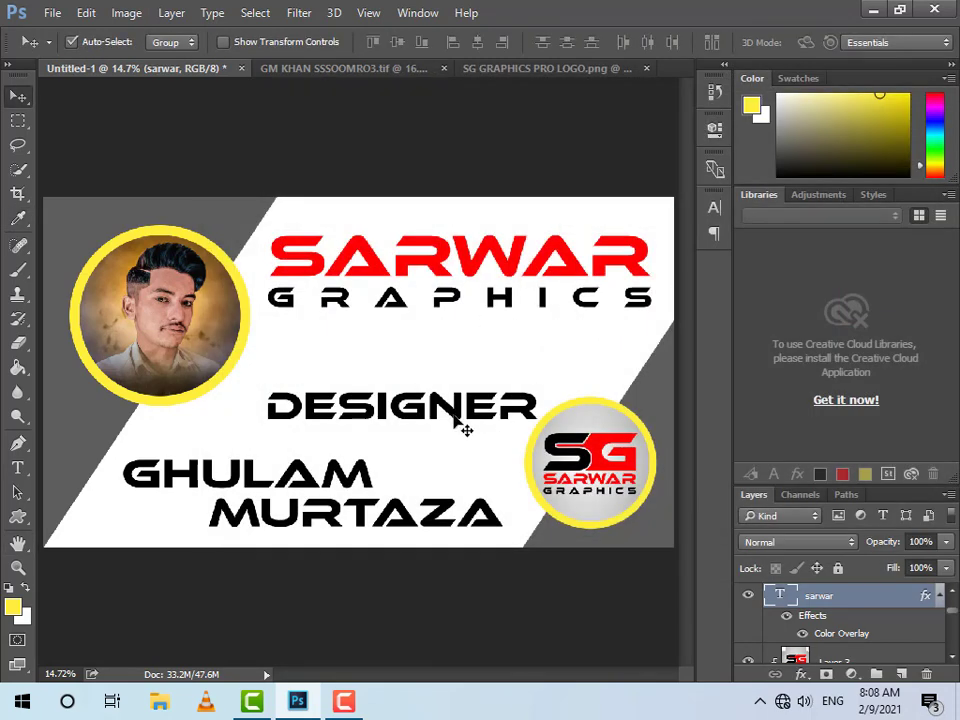
pyautogui.moveTo(462, 425); pyautogui.dragTo(431, 420)
# Apply an orange #ff7200 Color Overlay layer style to the DESIGNER text
pyautogui.doubleClick(918, 603)
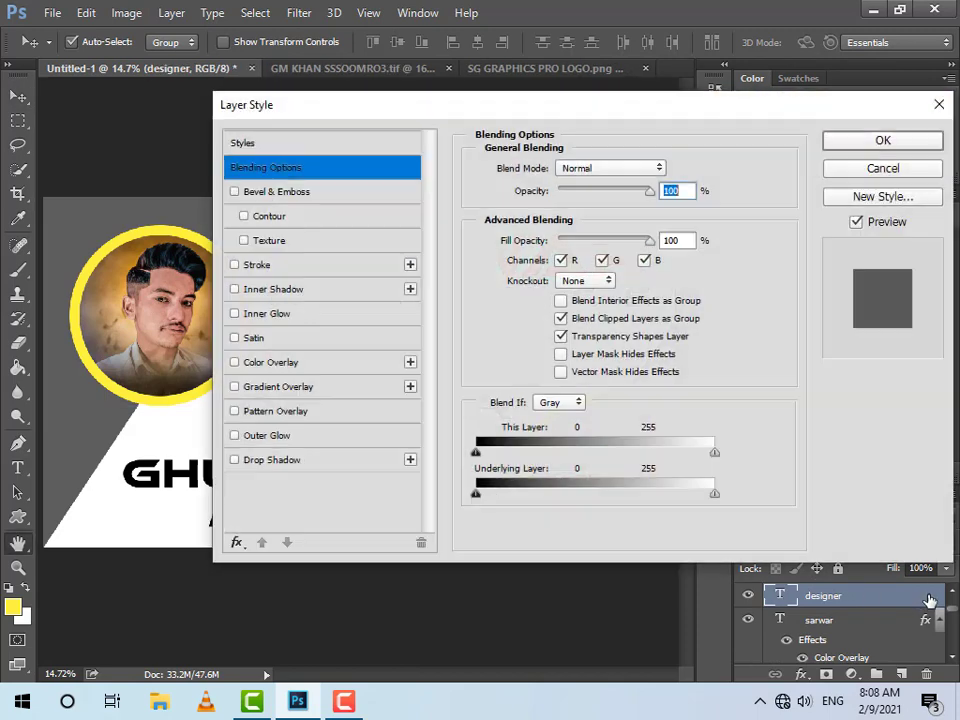
pyautogui.moveTo(459, 111); pyautogui.dragTo(776, 95)
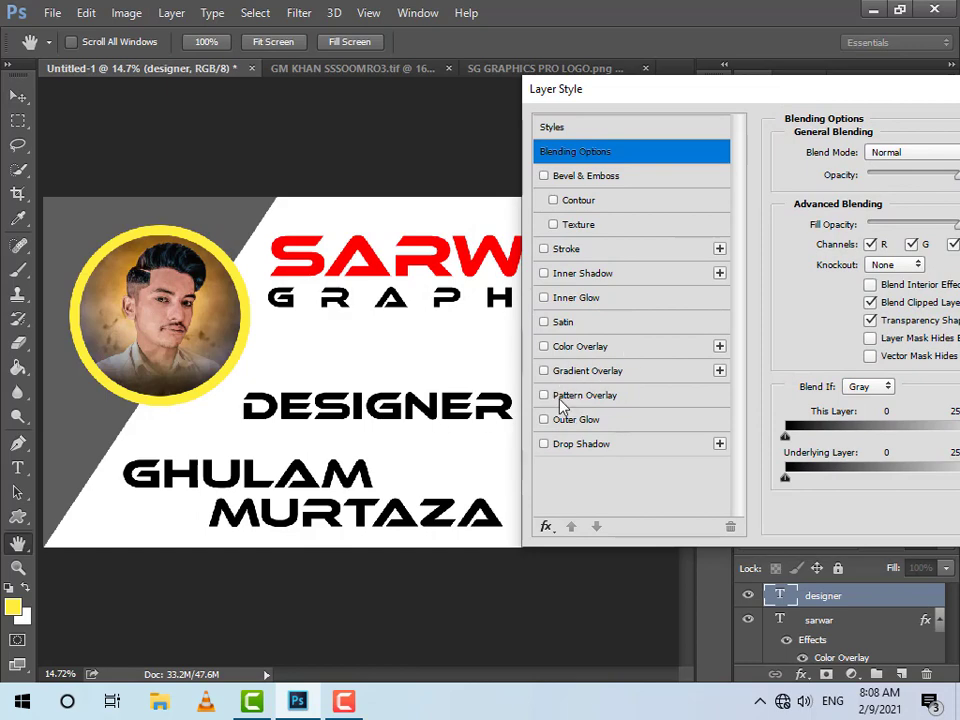
pyautogui.click(590, 346)
pyautogui.moveTo(620, 93); pyautogui.dragTo(563, 93)
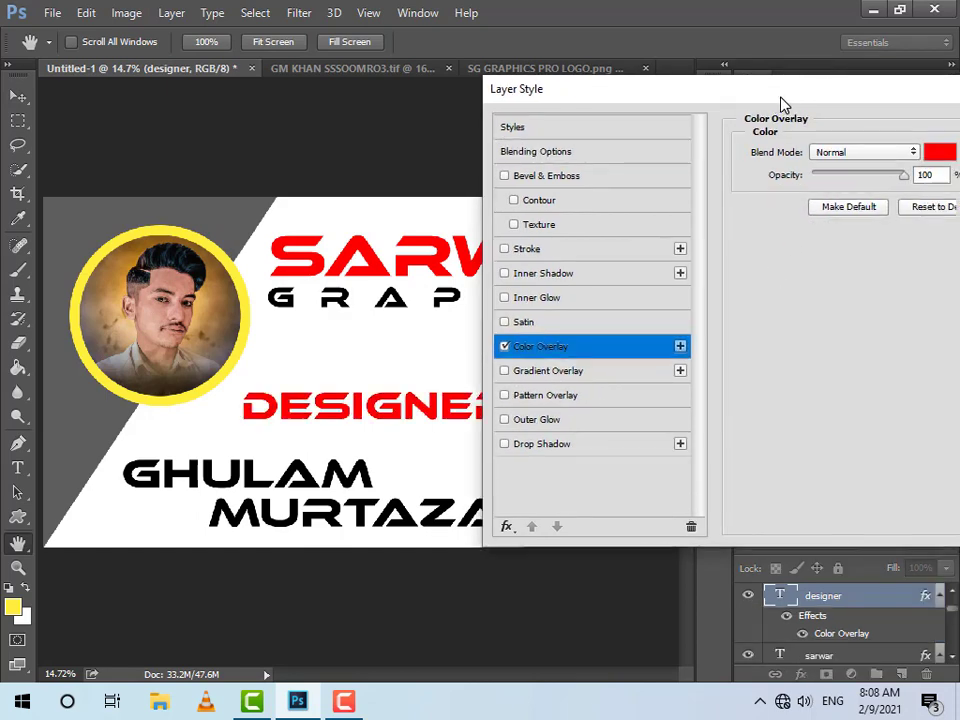
pyautogui.click(926, 152)
pyautogui.moveTo(709, 150); pyautogui.dragTo(799, 133)
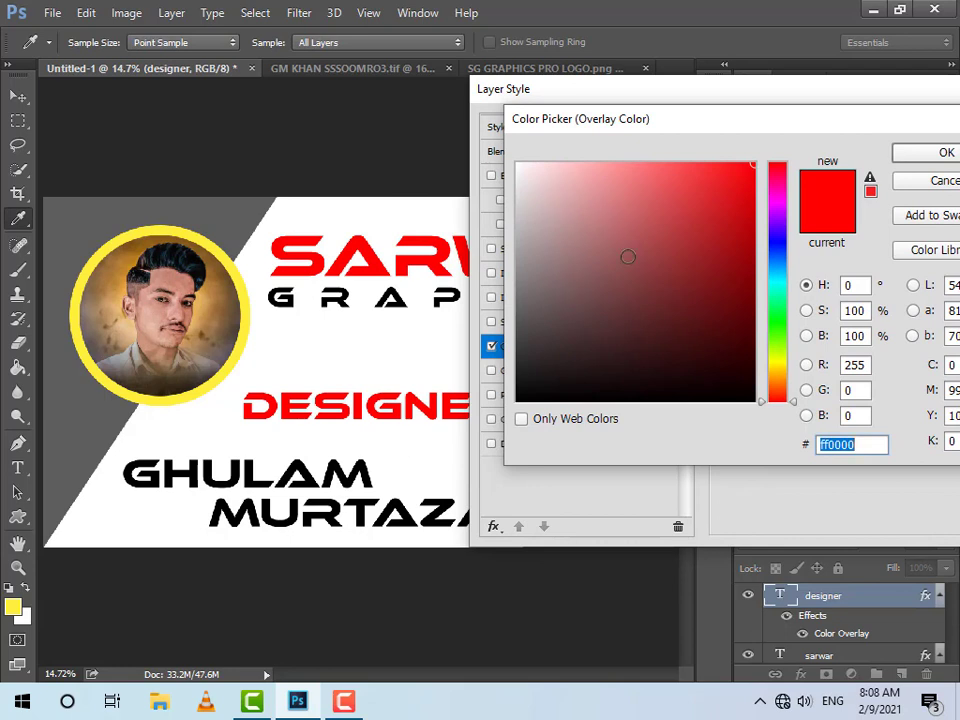
pyautogui.moveTo(627, 257); pyautogui.dragTo(757, 162)
pyautogui.moveTo(773, 385); pyautogui.dragTo(782, 392)
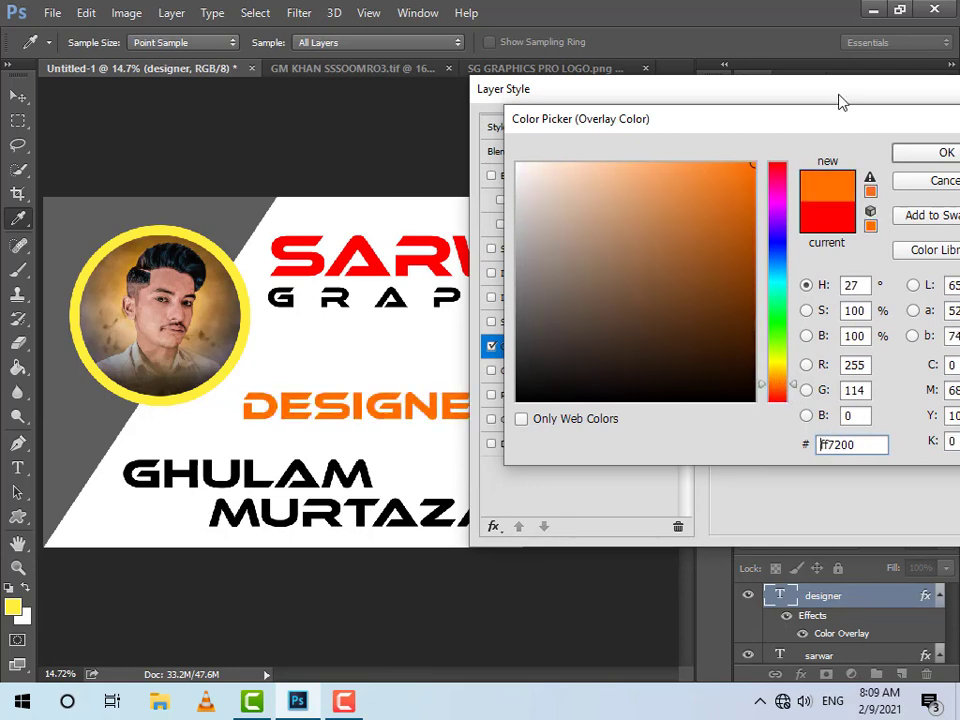
pyautogui.moveTo(700, 118); pyautogui.dragTo(552, 130)
pyautogui.click(829, 176)
pyautogui.moveTo(842, 96); pyautogui.dragTo(714, 96)
pyautogui.press('Return')
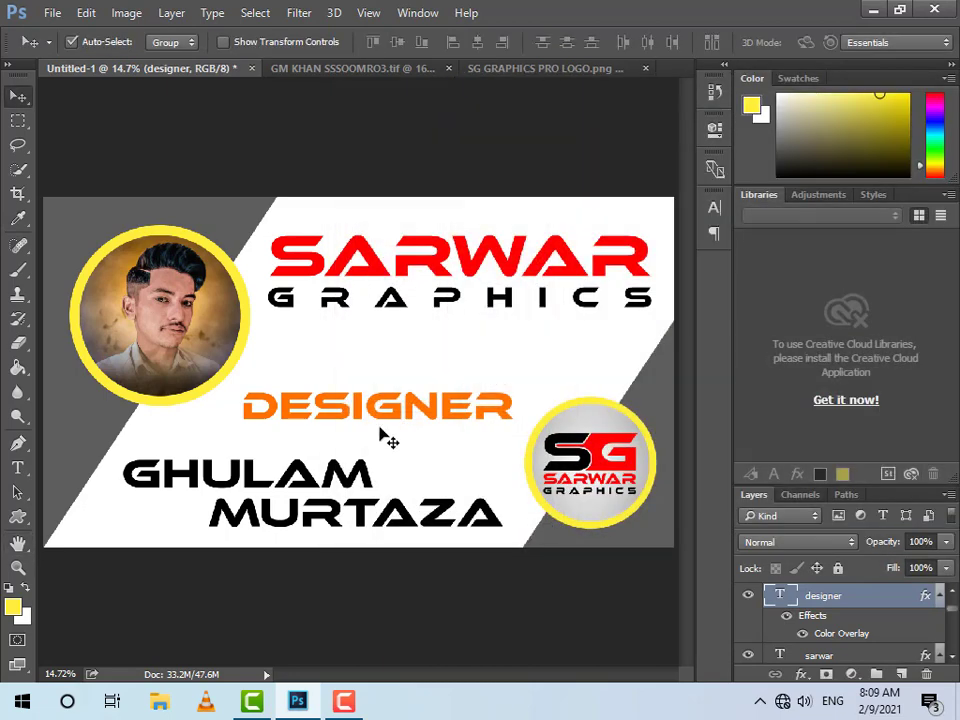
# Move DESIGNER under GRAPHICS, raise both name lines, and scale them to about 90%
pyautogui.moveTo(370, 424)
pyautogui.mouseDown()
pyautogui.moveTo(364, 381)
pyautogui.moveTo(388, 358)
pyautogui.moveTo(398, 362)
pyautogui.mouseUp()
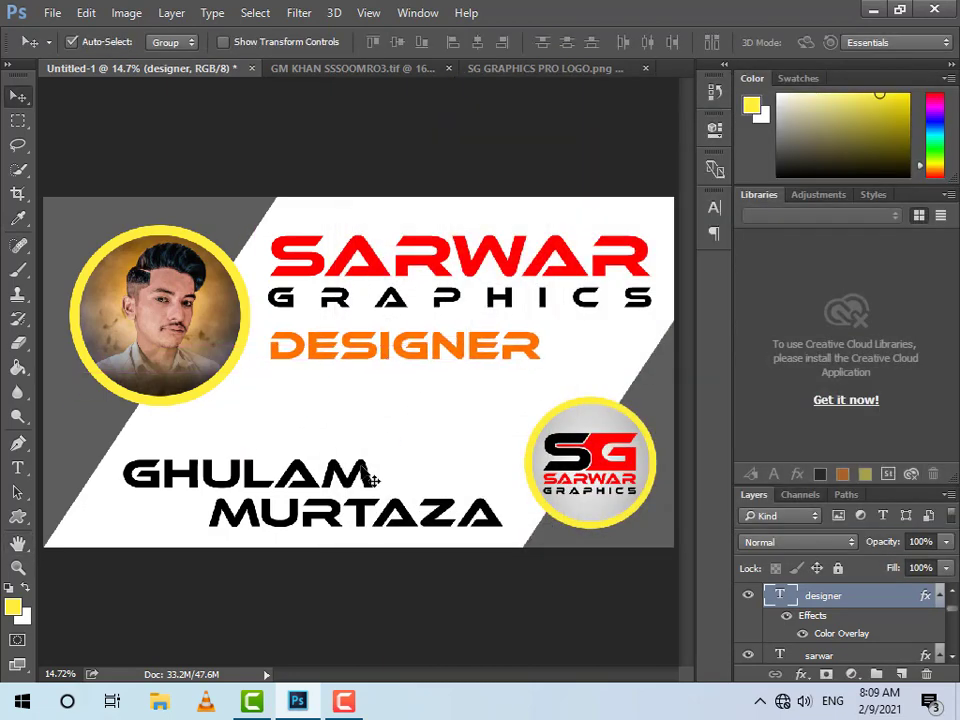
pyautogui.moveTo(372, 480); pyautogui.dragTo(402, 437)
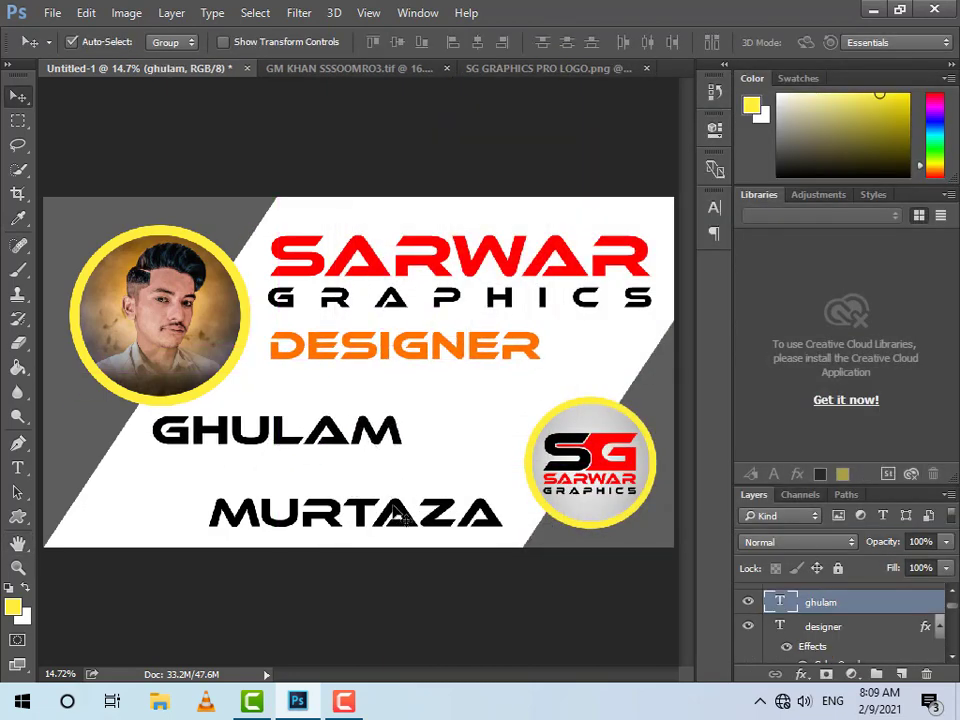
pyautogui.moveTo(397, 513)
pyautogui.mouseDown()
pyautogui.moveTo(430, 482)
pyautogui.moveTo(407, 468)
pyautogui.moveTo(401, 448)
pyautogui.mouseUp()
pyautogui.keyDown('shift'); pyautogui.click(401, 448); pyautogui.keyUp('shift')
pyautogui.hotkey('ctrl', 't')
pyautogui.moveTo(514, 486); pyautogui.dragTo(497, 470)
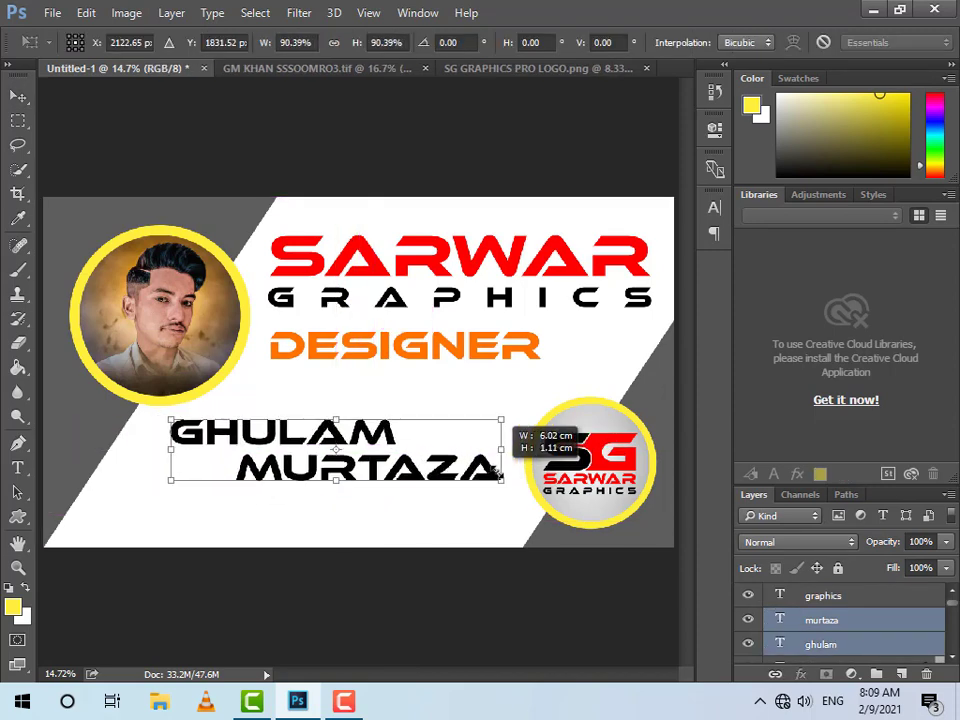
pyautogui.press('Return')
# Nudge the name up and right, lower DESIGNER, and copy MURTAZA to the bottom-left
pyautogui.hotkey('shift', 'Up')
pyautogui.hotkey('shift', 'Up')
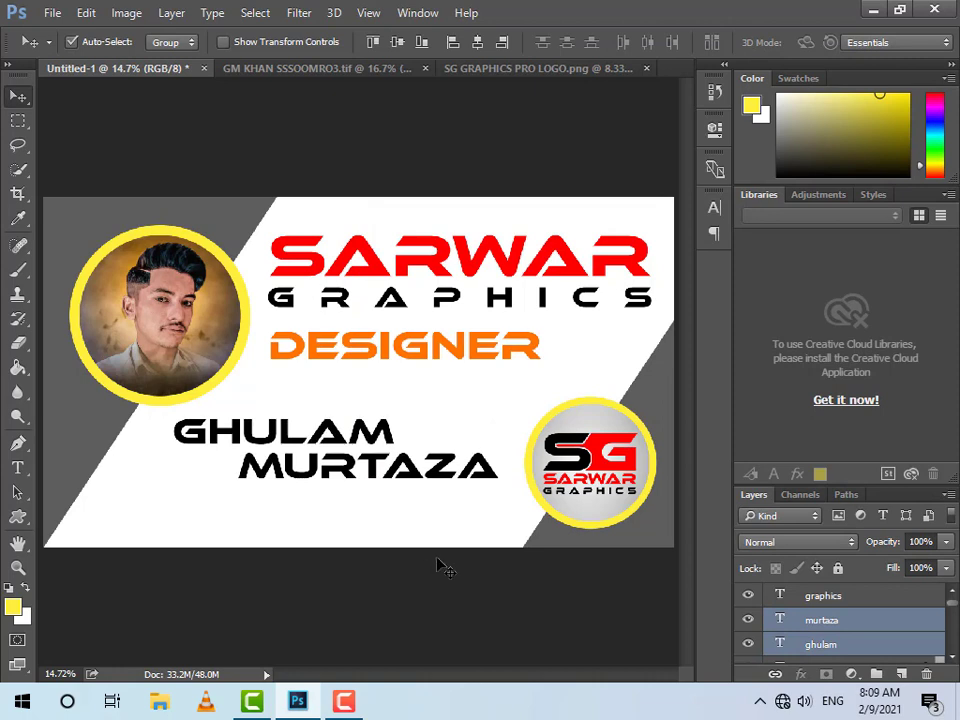
pyautogui.hotkey('shift', 'Right')
pyautogui.hotkey('shift', 'Right')
pyautogui.hotkey('shift', 'Up')
pyautogui.hotkey('shift', 'Up')
pyautogui.hotkey('shift', 'Right')
pyautogui.hotkey('shift', 'Up')
pyautogui.click(496, 612)
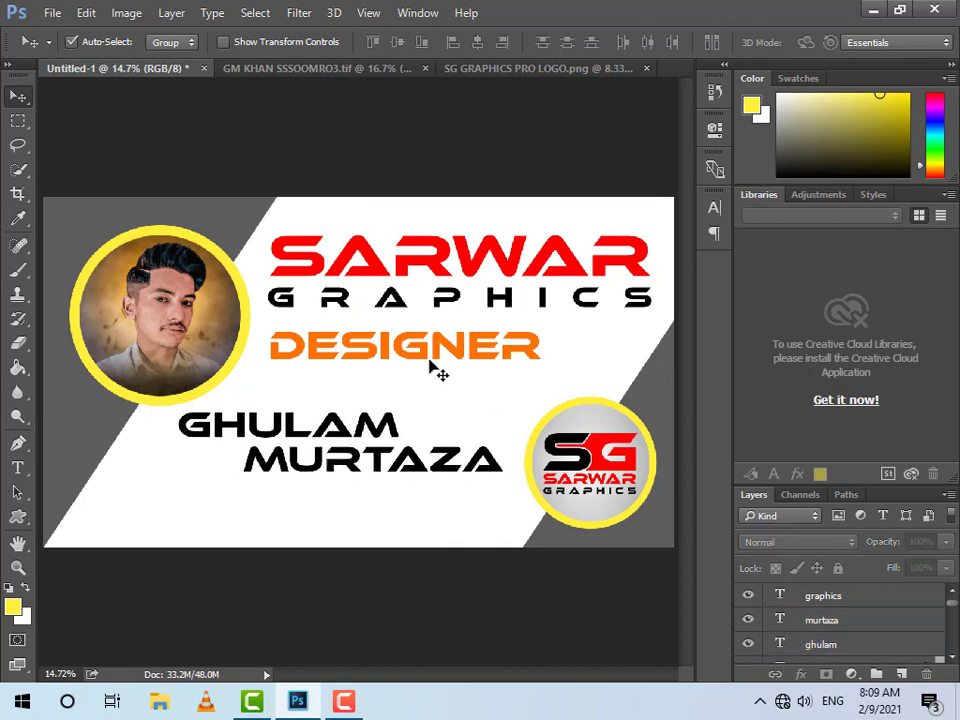
pyautogui.click(452, 464)
pyautogui.hotkey('shift', 'Right')
pyautogui.hotkey('shift', 'Right')
pyautogui.hotkey('shift', 'Right')
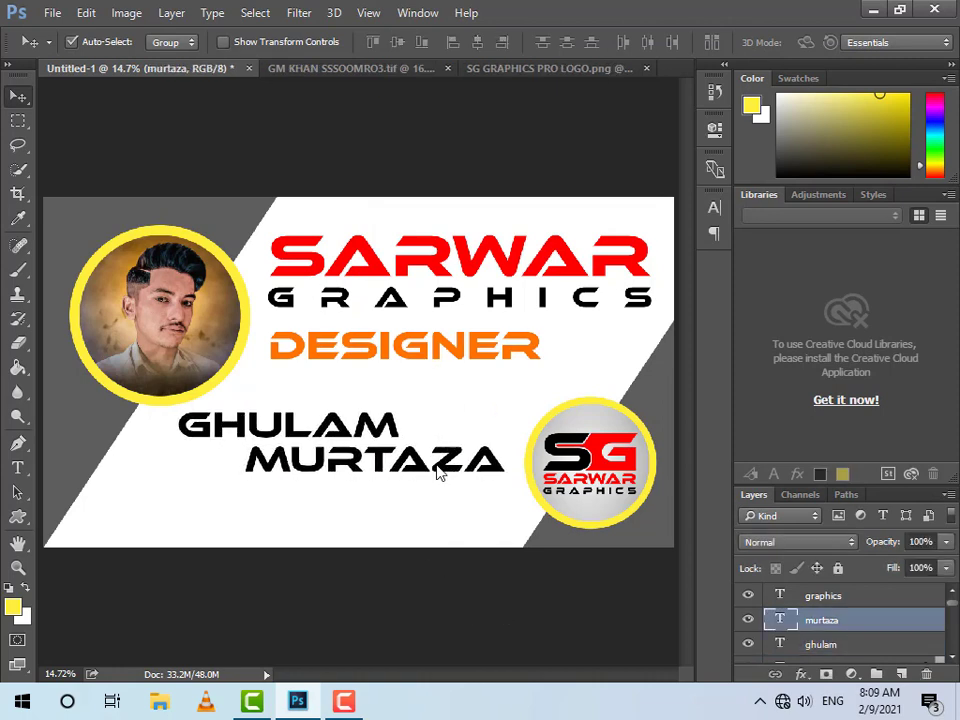
pyautogui.hotkey('shift', 'Right')
pyautogui.hotkey('shift', 'Right')
pyautogui.hotkey('shift', 'Right')
pyautogui.hotkey('shift', 'Right')
pyautogui.hotkey('shift', 'Right')
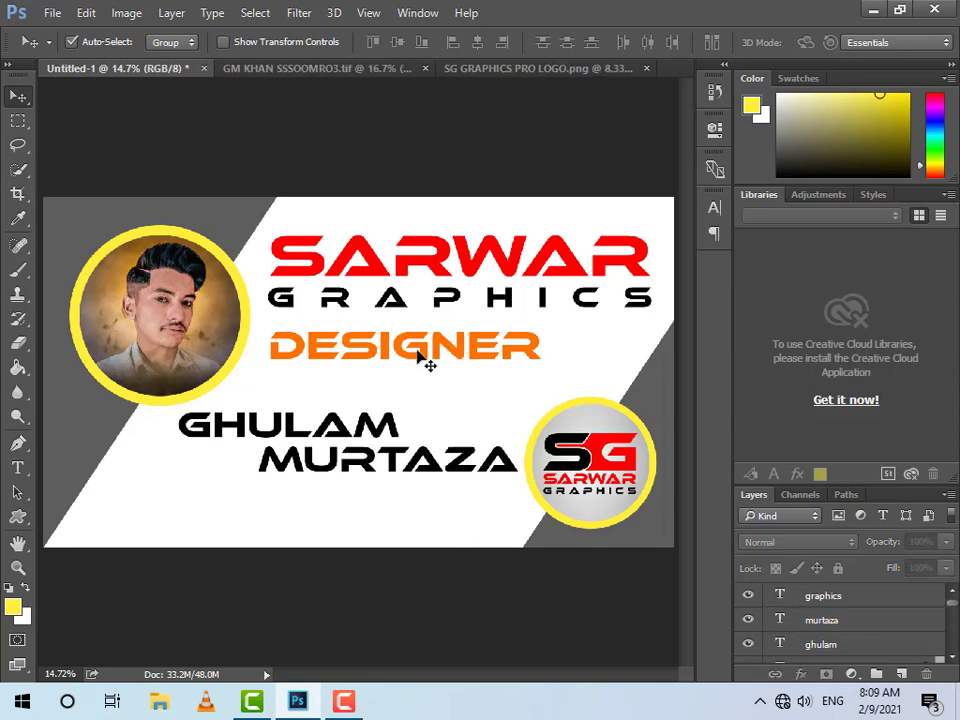
pyautogui.moveTo(420, 360); pyautogui.dragTo(414, 376)
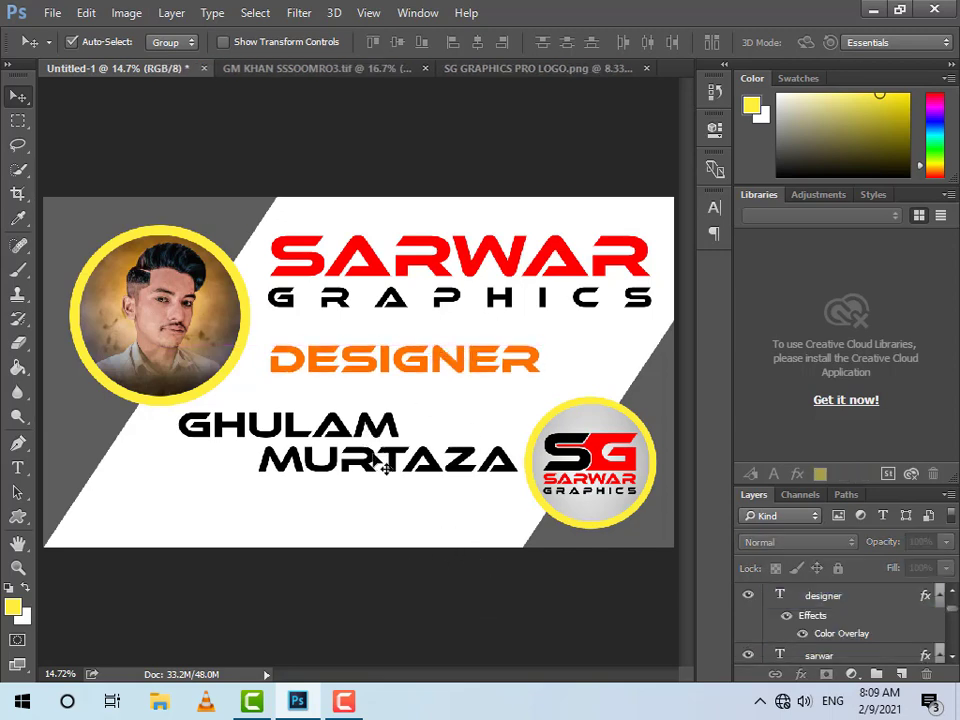
pyautogui.moveTo(377, 461); pyautogui.dragTo(226, 518)
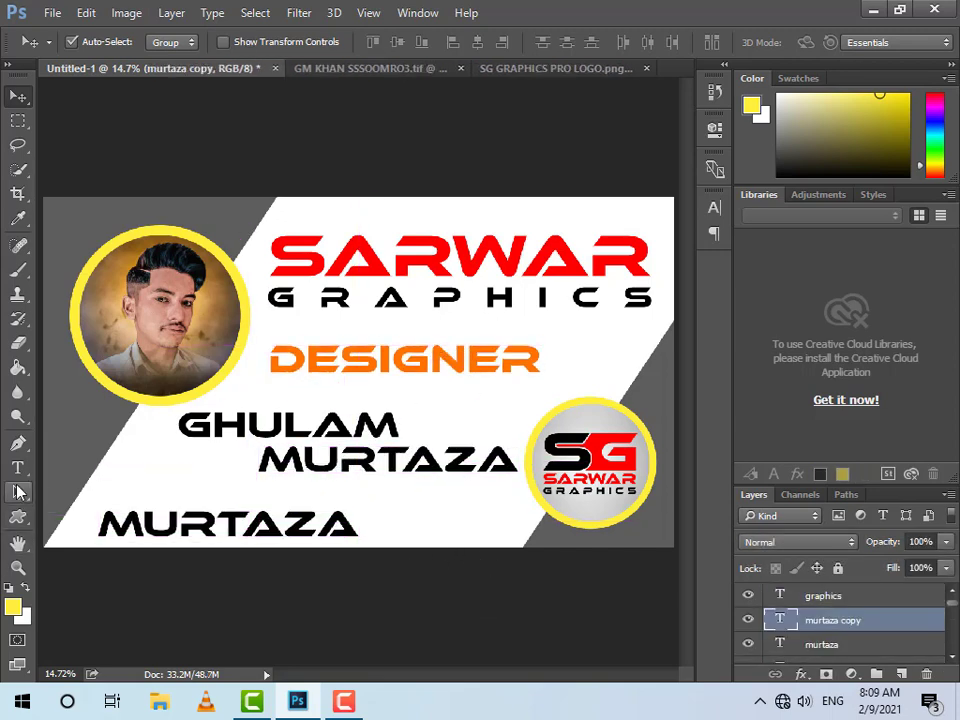
# Change the bottom-left MURTAZA copy to 14 pt text reading DESIGN BY SARWAR
pyautogui.click(17, 467)
pyautogui.click(158, 520)
pyautogui.doubleClick(158, 520)
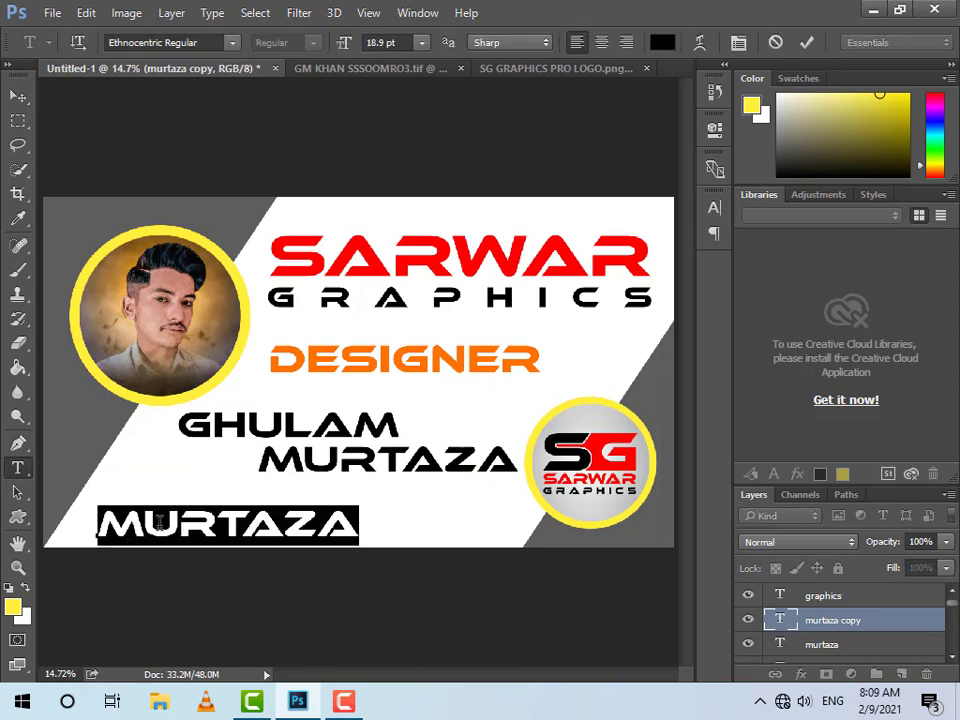
pyautogui.click(421, 47)
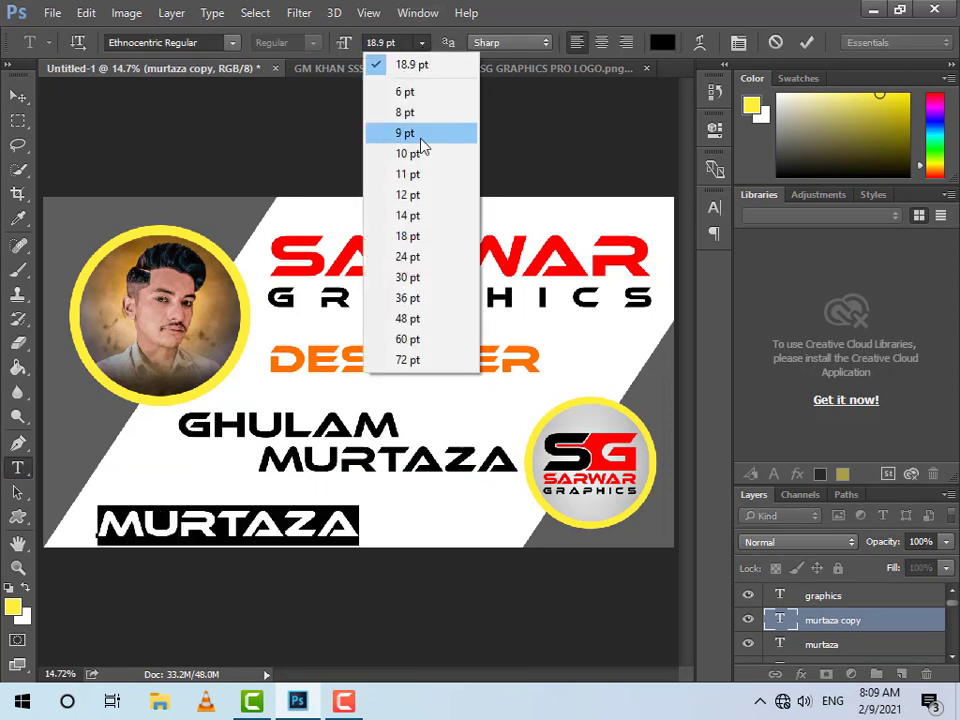
pyautogui.click(414, 218)
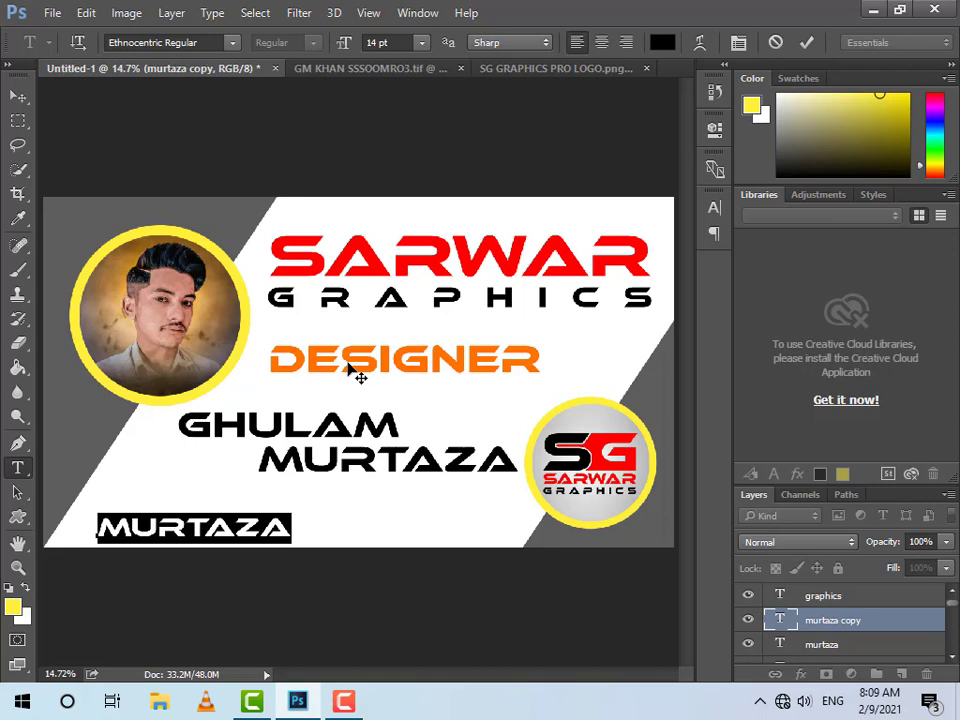
pyautogui.write('DESIG')
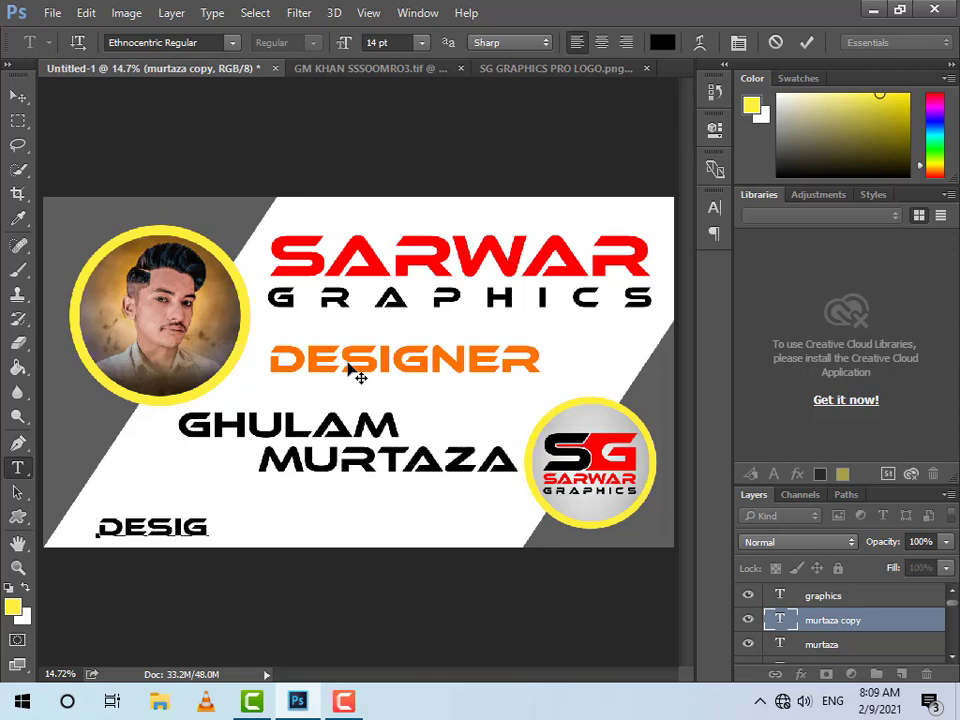
pyautogui.write('N B')
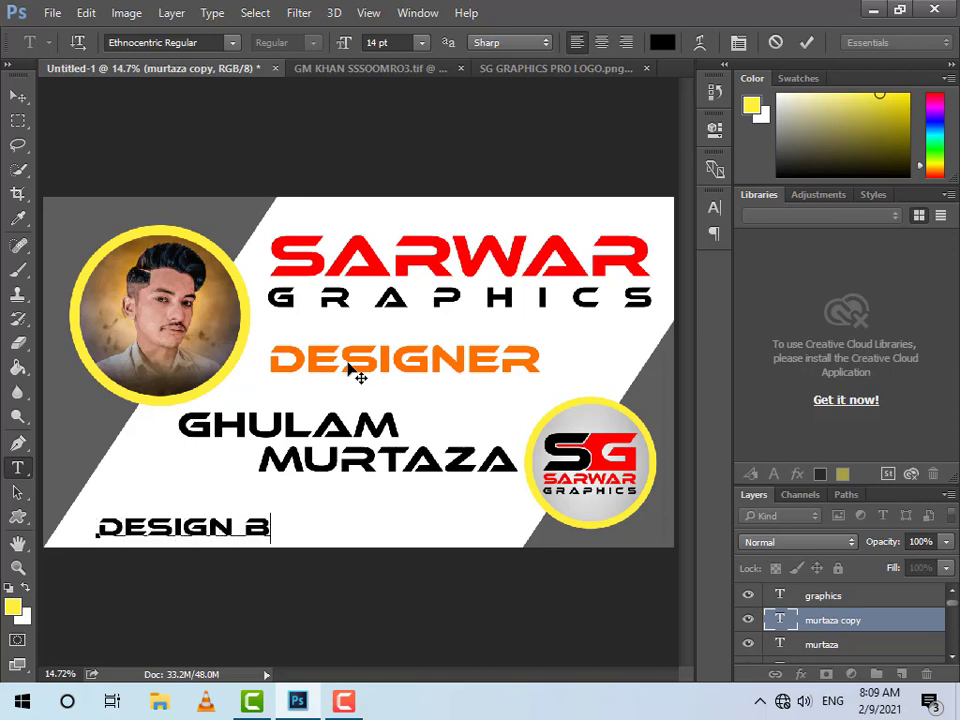
pyautogui.write('Y SRA')
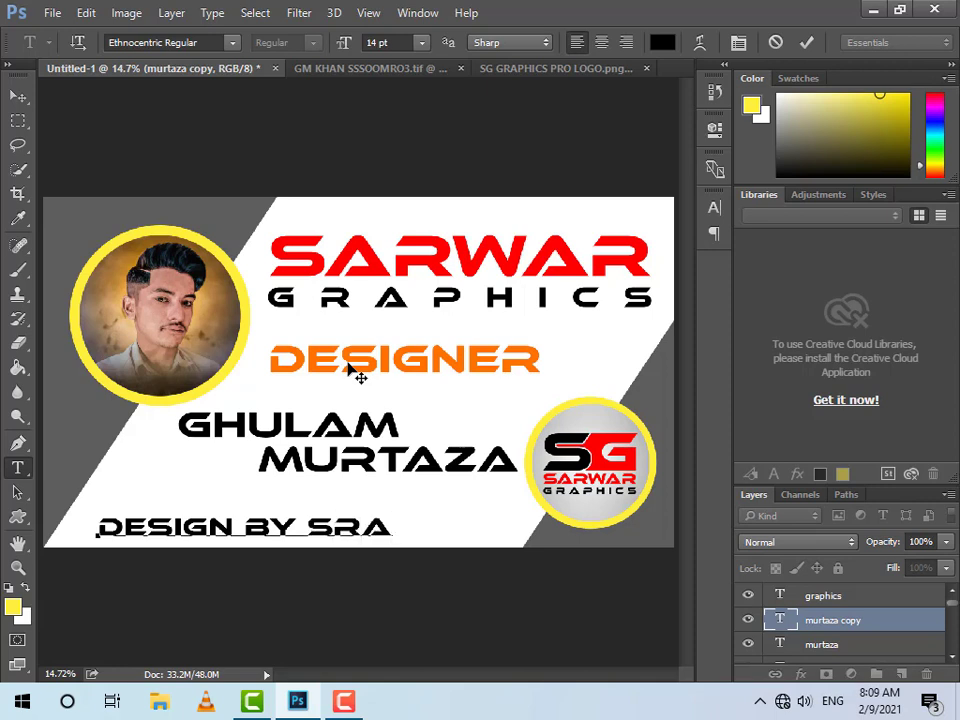
pyautogui.press('BackSpace')
pyautogui.press('BackSpace')
pyautogui.write('ARW')
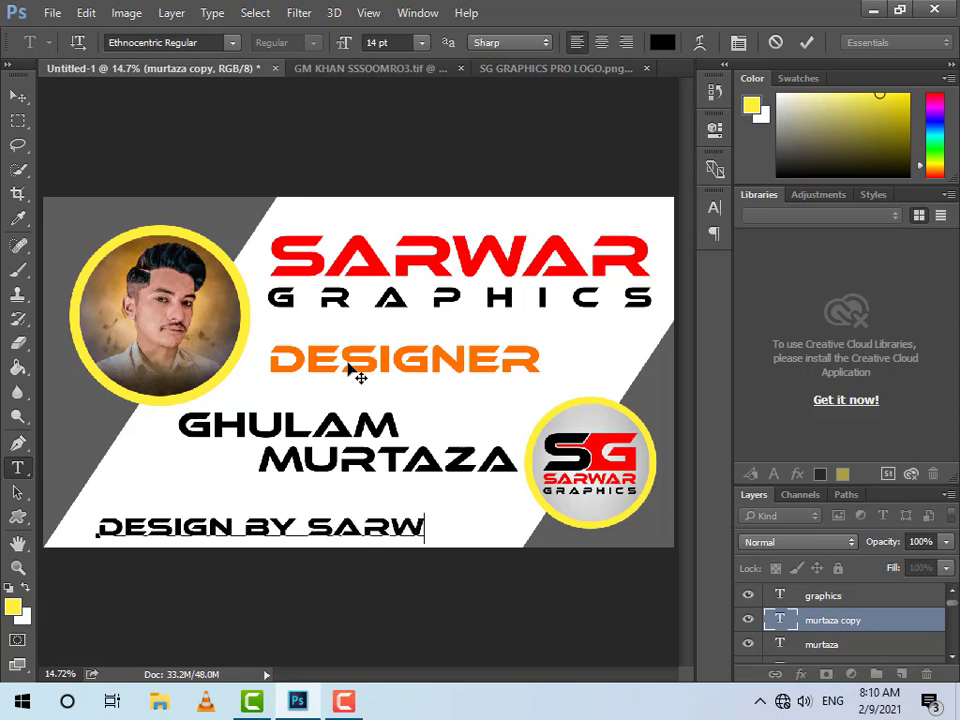
pyautogui.write('AR')
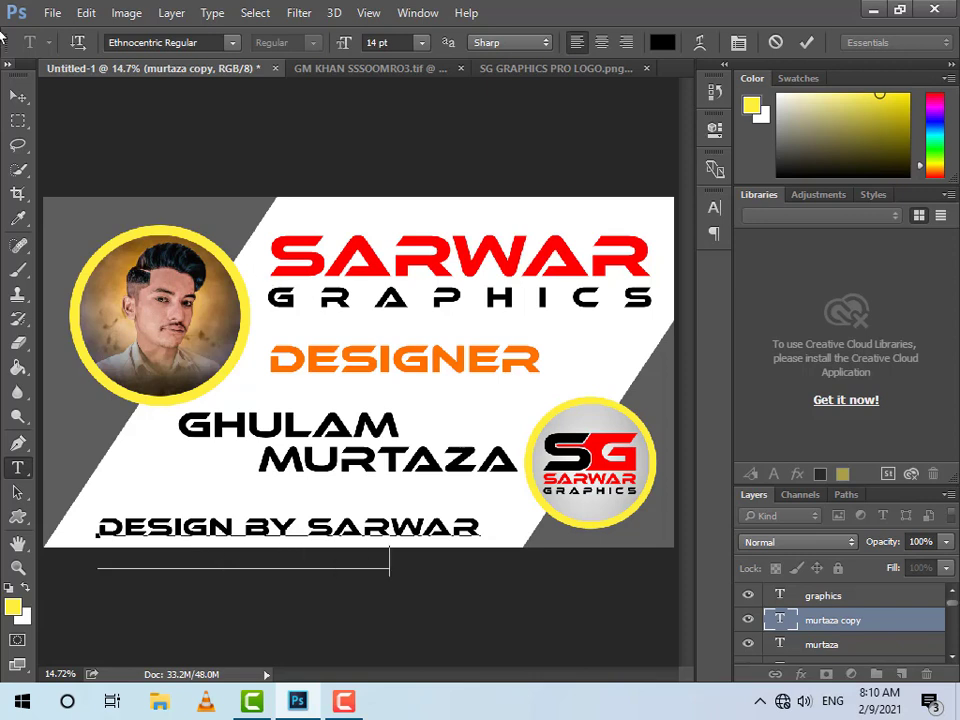
pyautogui.click(18, 95)
# Move the footer text up and shrink it to about 87%
pyautogui.moveTo(325, 541); pyautogui.dragTo(334, 512)
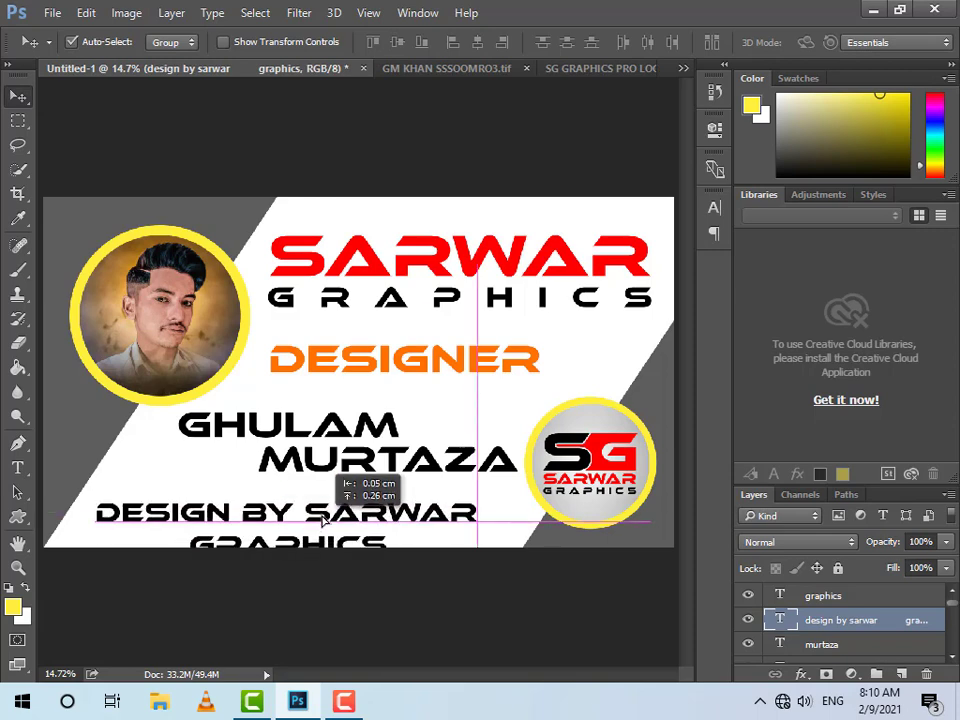
pyautogui.hotkey('ctrl', 't')
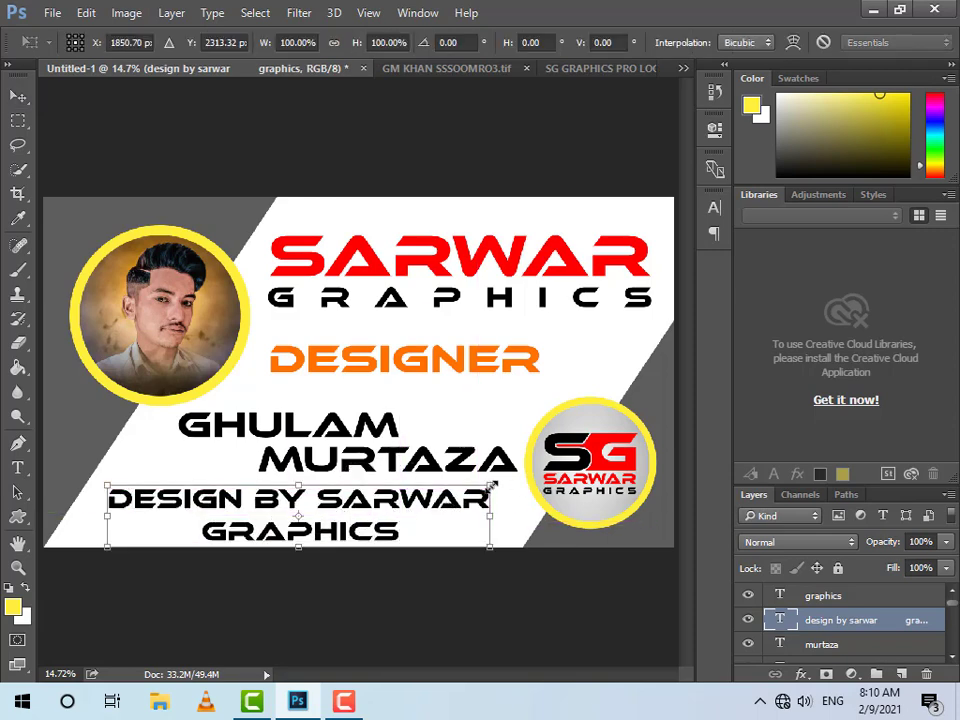
pyautogui.moveTo(490, 486); pyautogui.dragTo(465, 490)
pyautogui.press('Return')
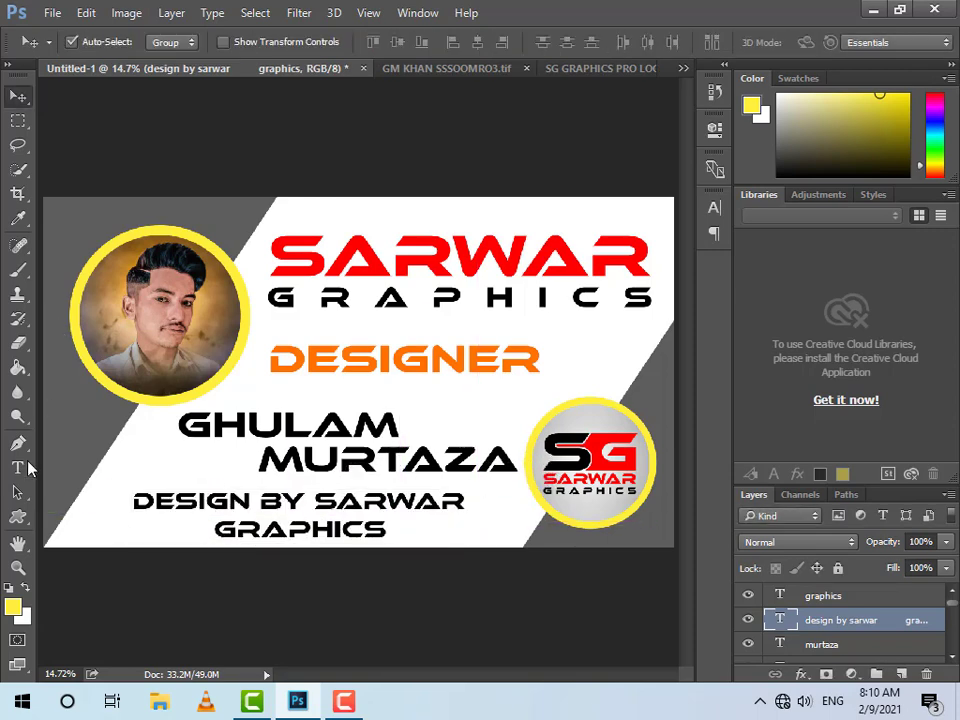
# Join GRAPHICS onto the first line so the credit reads as one line
pyautogui.click(18, 467)
pyautogui.click(212, 530)
pyautogui.press('BackSpace')
pyautogui.press('BackSpace')
pyautogui.press('BackSpace')
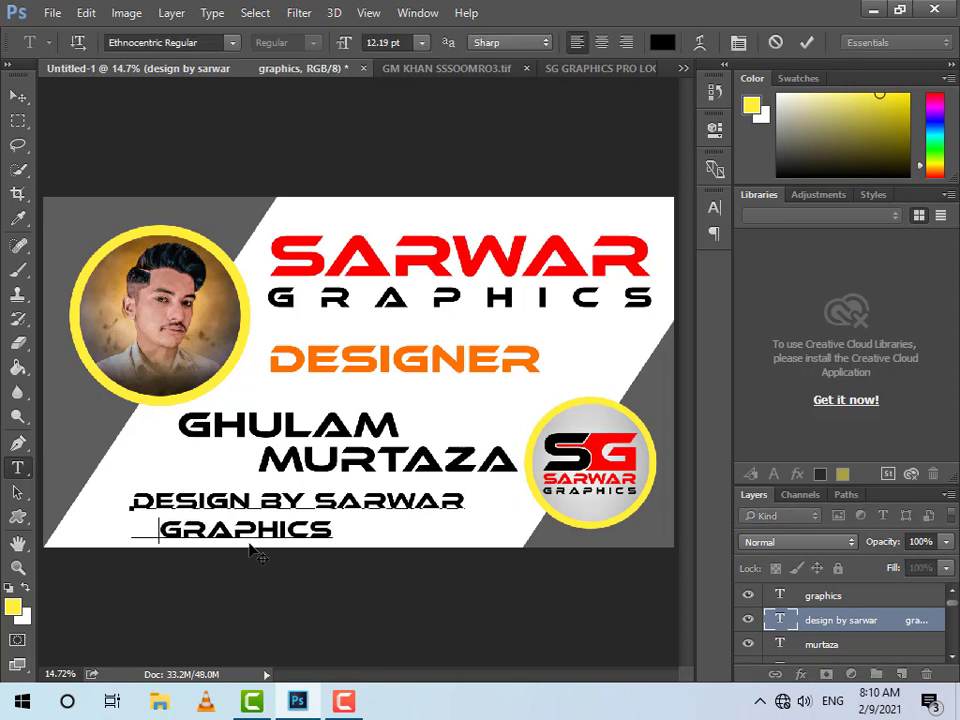
pyautogui.press('BackSpace')
pyautogui.press('BackSpace')
pyautogui.press('BackSpace')
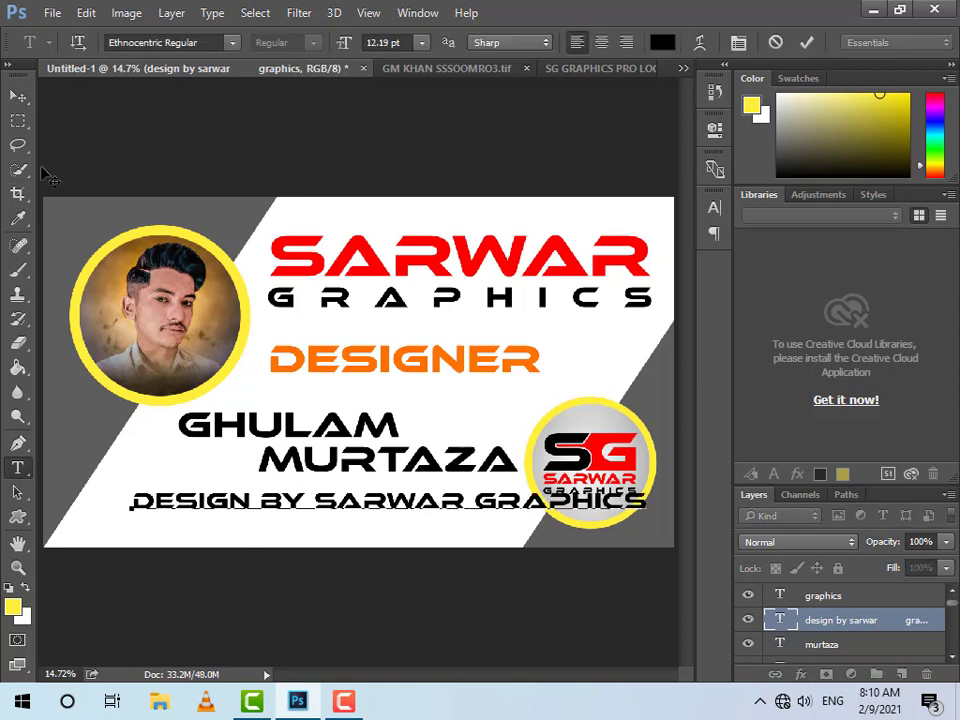
pyautogui.hotkey('ctrl', 'Return')
# Place the footer line at the card's bottom-left, narrowing it and nudging it up and right
pyautogui.press('v')
pyautogui.moveTo(283, 513)
pyautogui.mouseDown()
pyautogui.moveTo(195, 550)
pyautogui.moveTo(208, 550)
pyautogui.mouseUp()
pyautogui.hotkey('ctrl', 't')
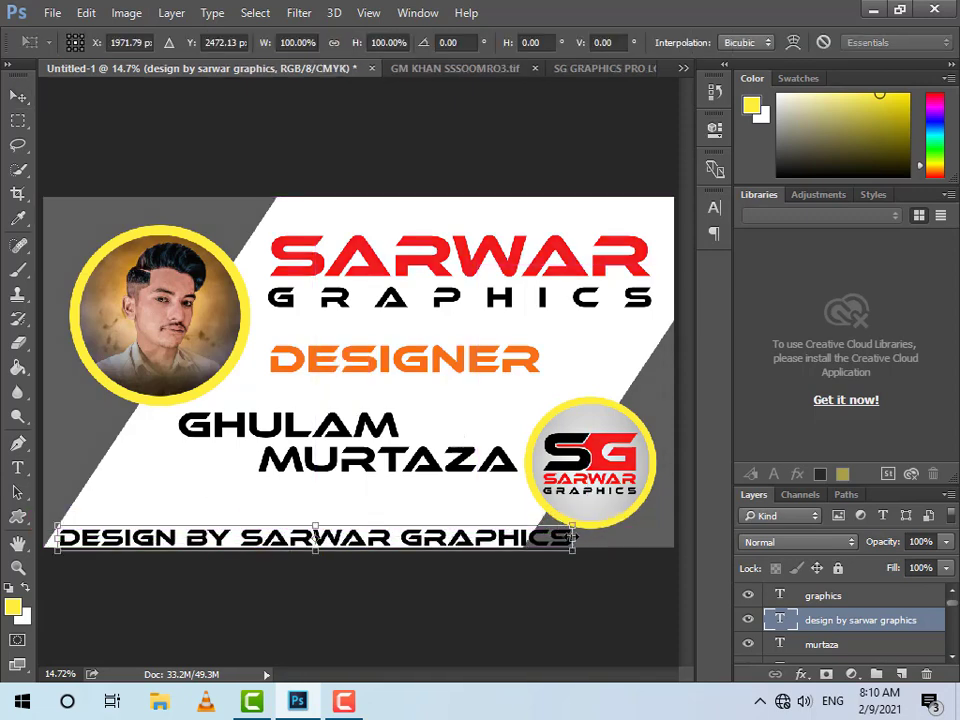
pyautogui.moveTo(572, 537); pyautogui.dragTo(518, 538)
pyautogui.press('Return')
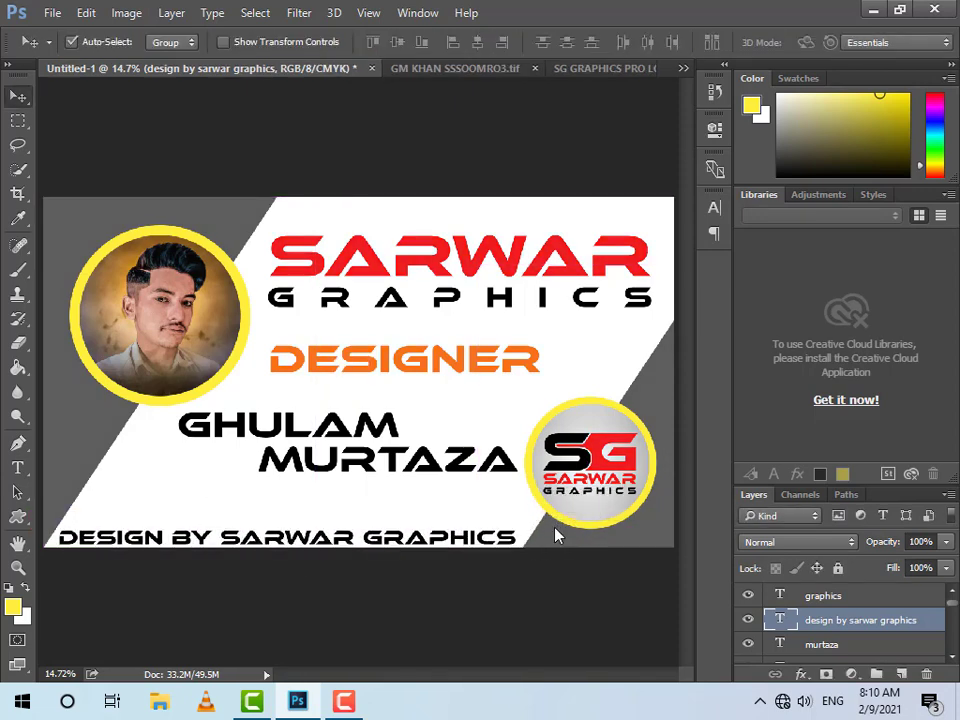
pyautogui.hotkey('shift', 'Up')
pyautogui.hotkey('shift', 'Up')
pyautogui.hotkey('shift', 'Up')
pyautogui.hotkey('shift', 'Right')
pyautogui.hotkey('shift', 'Right')
pyautogui.hotkey('shift', 'Right')
pyautogui.hotkey('shift', 'Right')
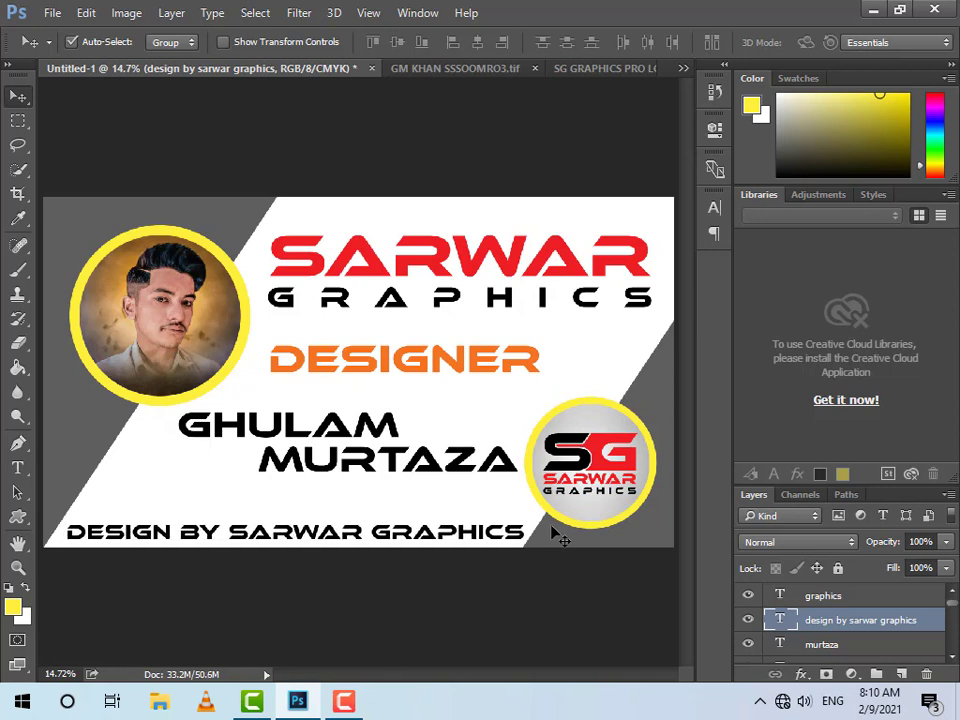
pyautogui.hotkey('shift', 'Right')
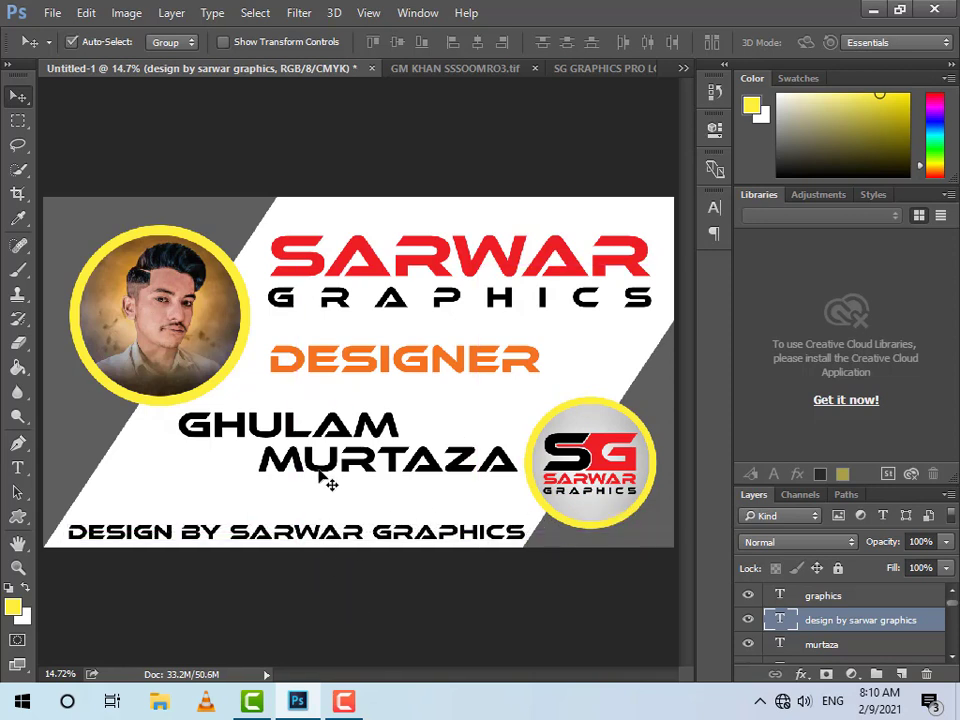
pyautogui.click(328, 470)
pyautogui.keyDown('shift'); pyautogui.click(334, 440); pyautogui.keyUp('shift')
pyautogui.moveTo(334, 442)
pyautogui.mouseDown()
pyautogui.moveTo(335, 452)
pyautogui.moveTo(310, 452)
pyautogui.mouseUp()
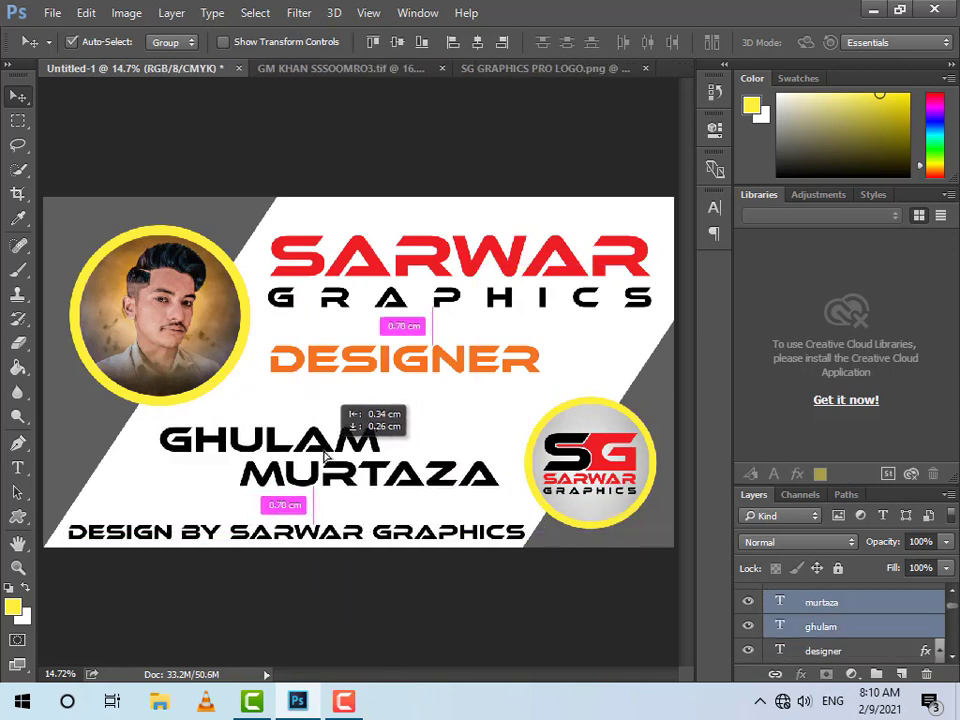
pyautogui.moveTo(413, 379); pyautogui.dragTo(408, 396)
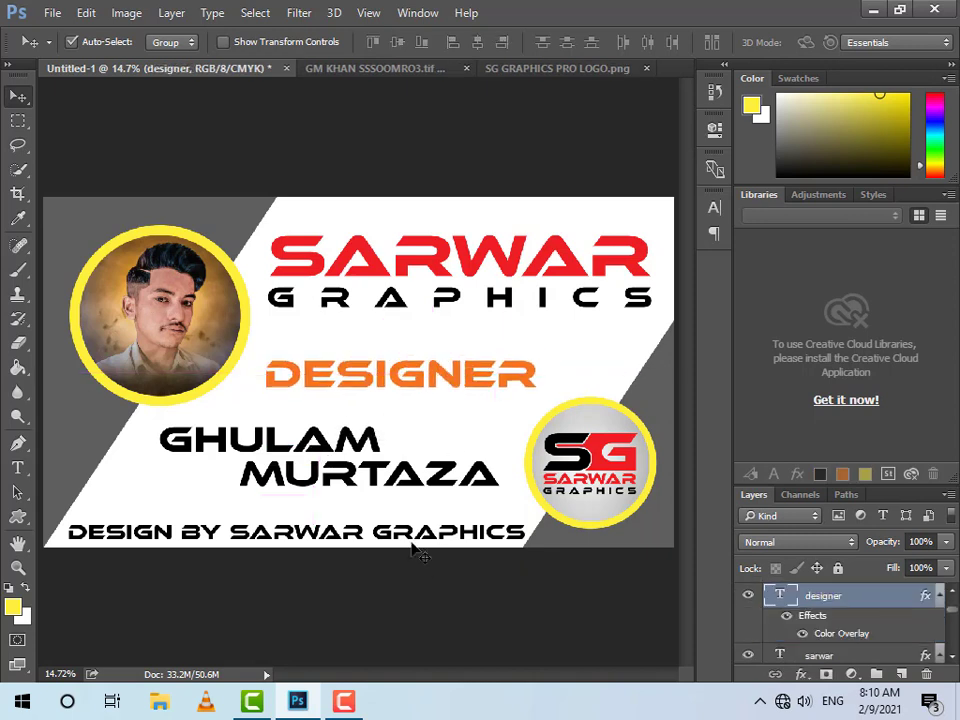
pyautogui.click(380, 595)
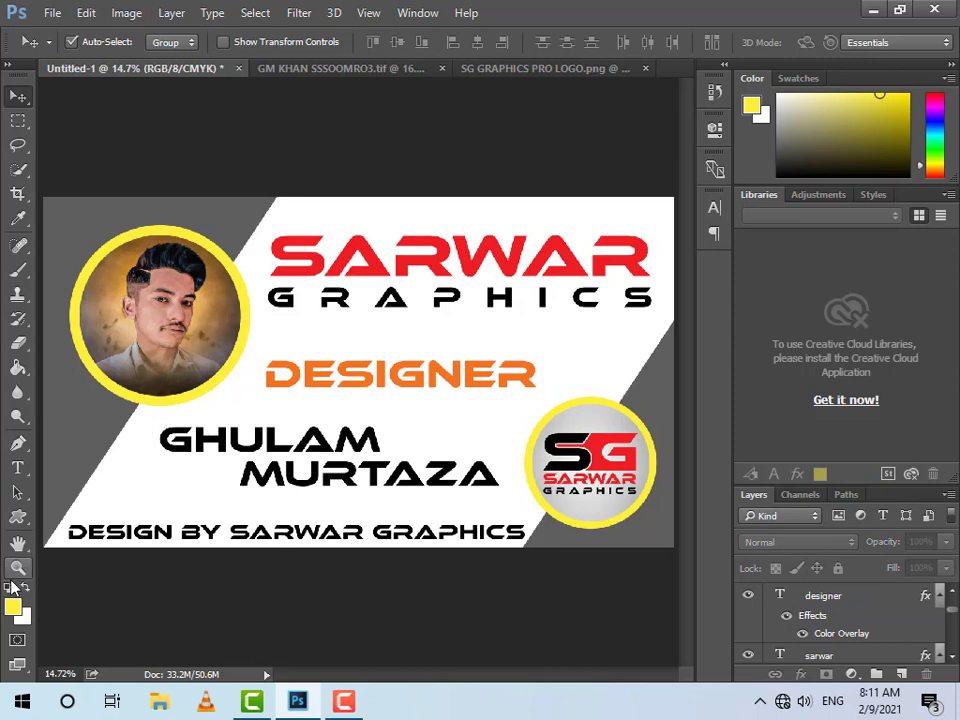
# Colour the footer word SARWAR red (#ff0000)
pyautogui.click(17, 467)
pyautogui.moveTo(231, 530); pyautogui.dragTo(364, 530)
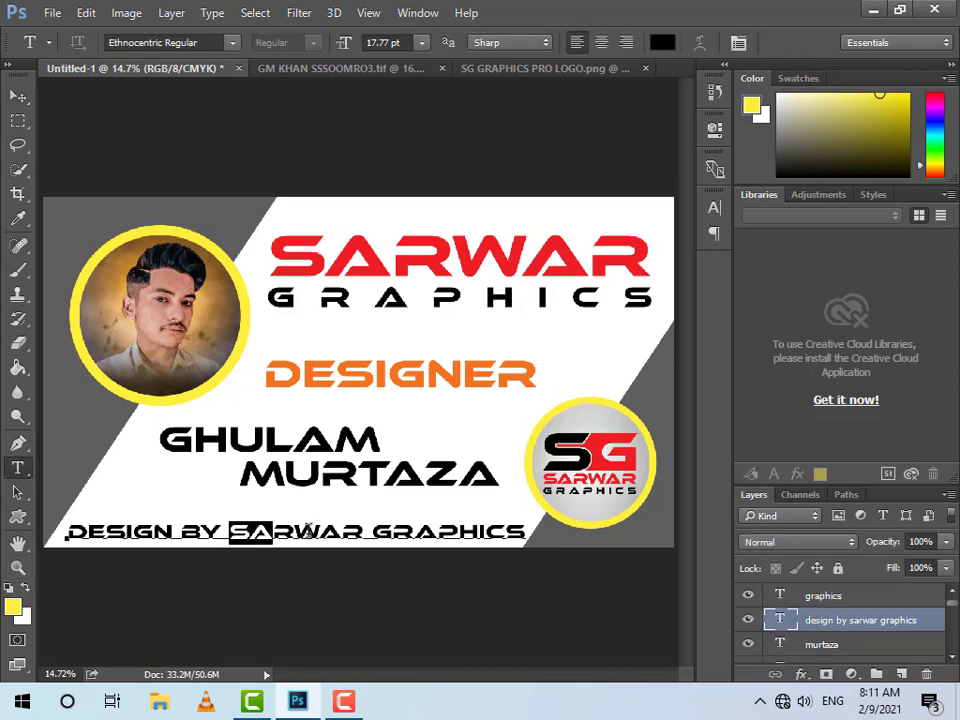
pyautogui.click(662, 42)
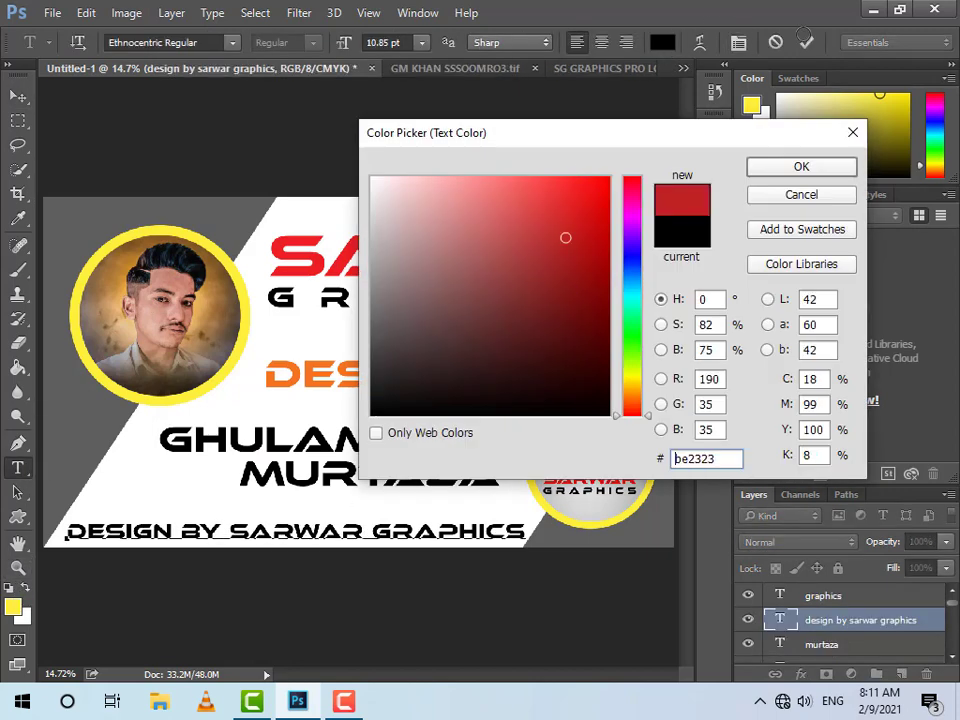
pyautogui.write('ff0000')
pyautogui.click(746, 165)
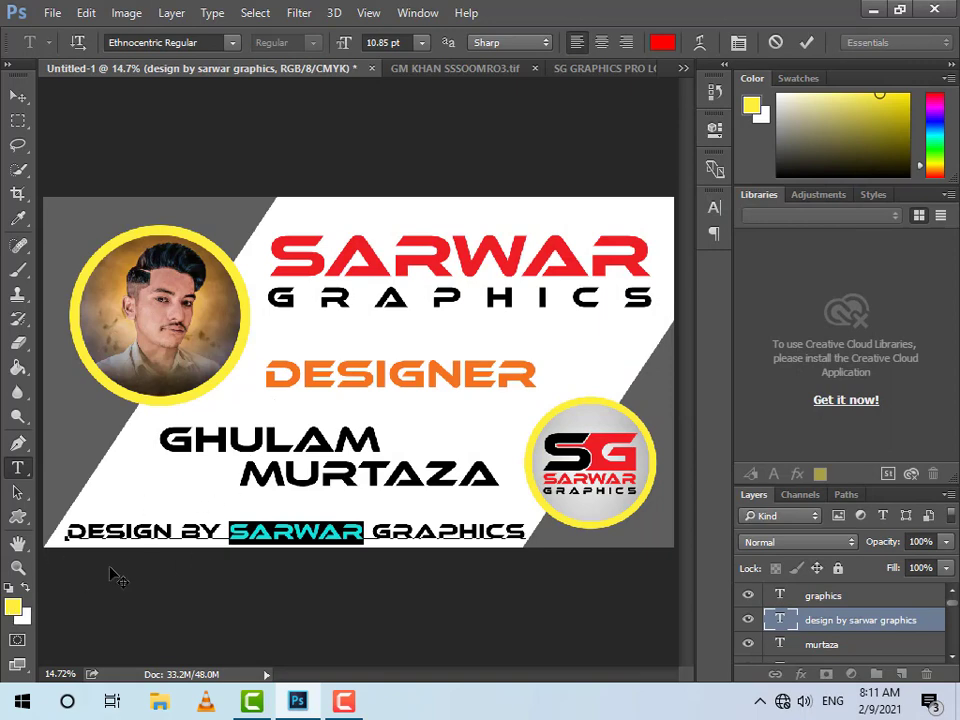
# Select DESIGN BY in the footer and shift its text colour toward blue
pyautogui.moveTo(222, 531); pyautogui.dragTo(131, 531)
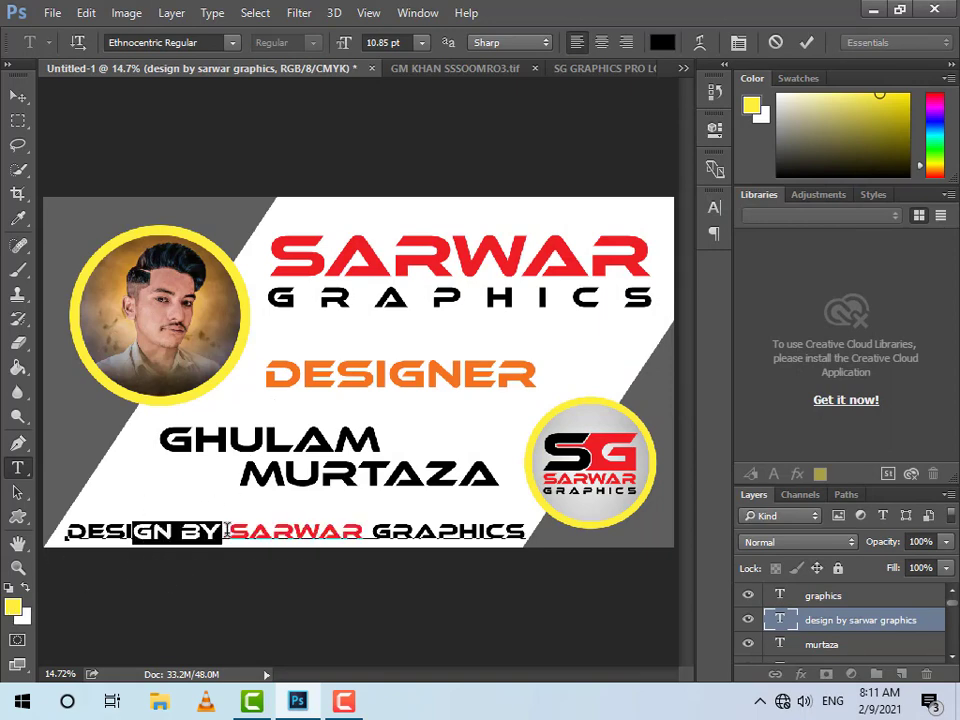
pyautogui.moveTo(224, 530); pyautogui.dragTo(66, 530)
pyautogui.click(662, 42)
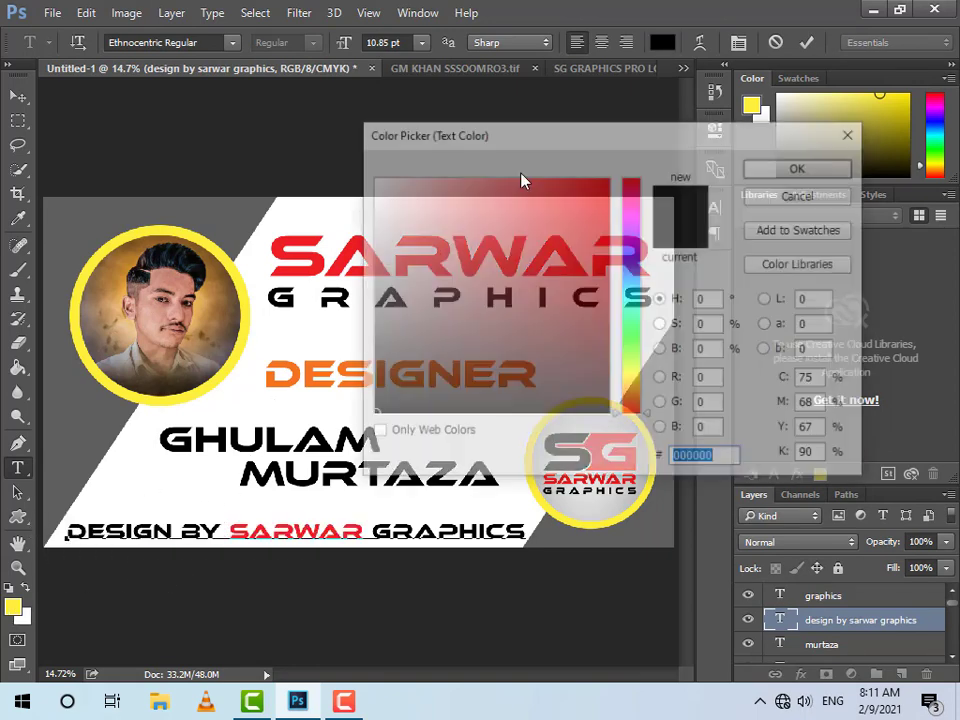
pyautogui.moveTo(628, 267); pyautogui.dragTo(633, 263)
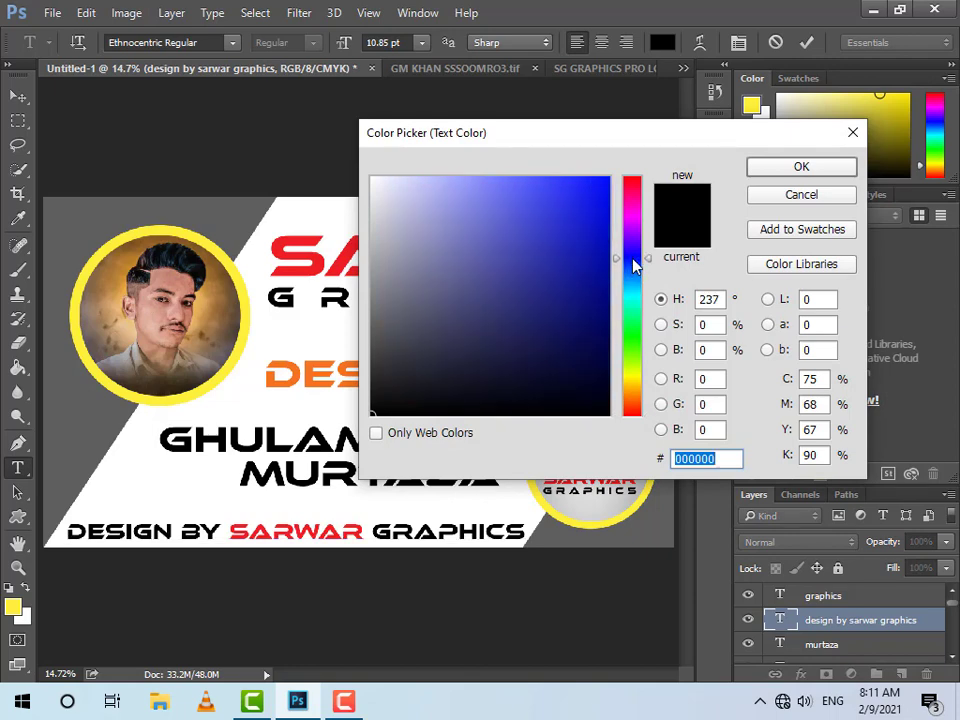
pyautogui.click(801, 166)
# Make DESIGN BY a fully saturated blue (#0012ff), check GRAPHICS stays black, and commit
pyautogui.moveTo(372, 531); pyautogui.dragTo(527, 531)
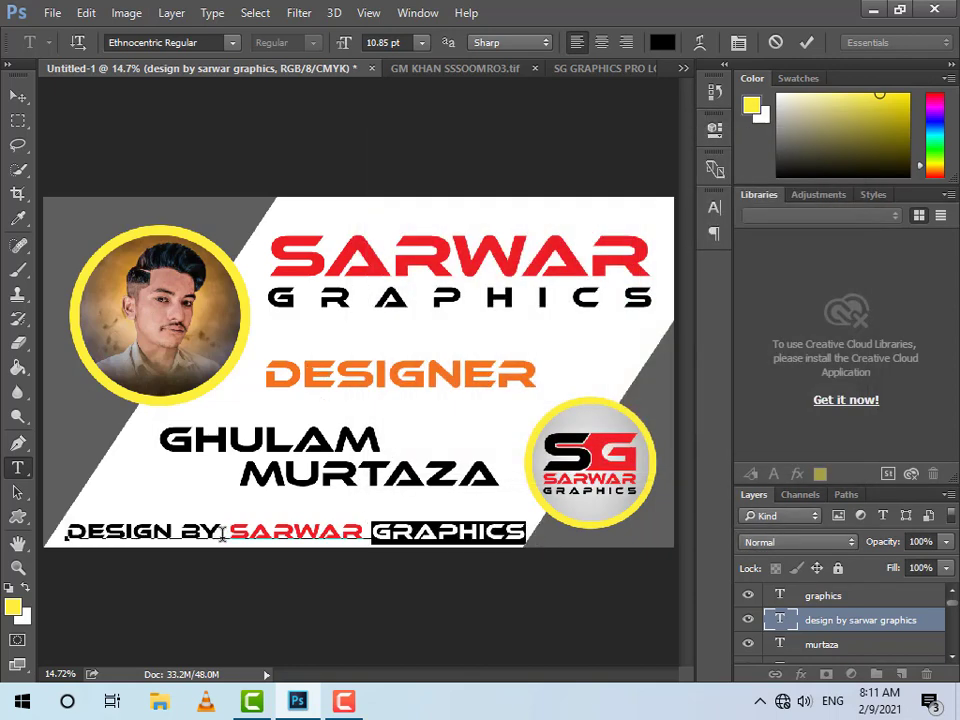
pyautogui.moveTo(224, 531); pyautogui.dragTo(66, 531)
pyautogui.click(662, 42)
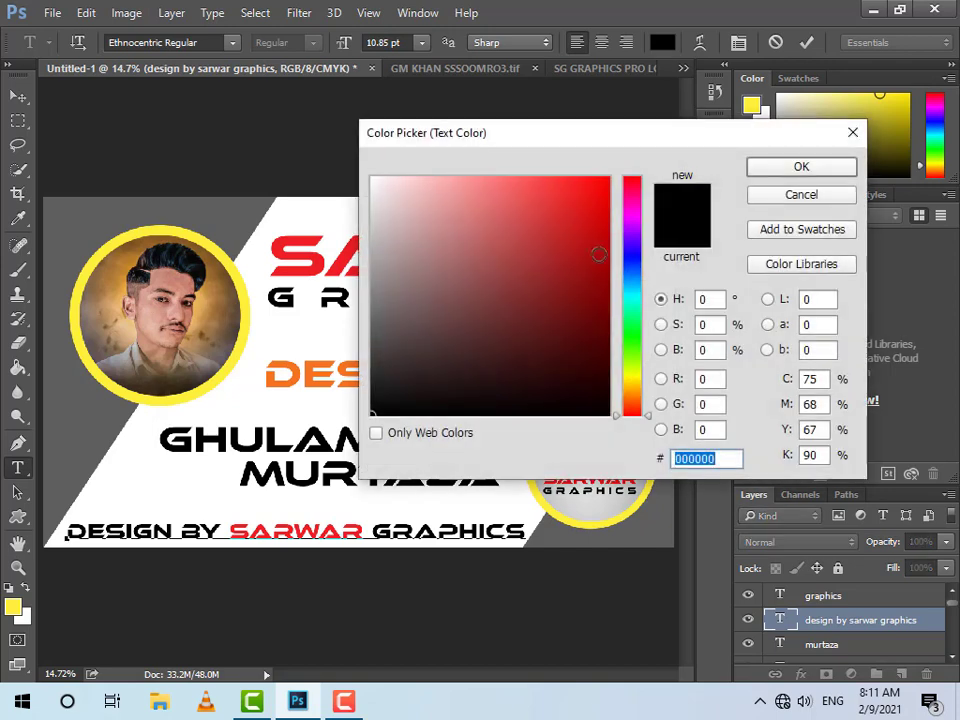
pyautogui.click(634, 263)
pyautogui.click(609, 177)
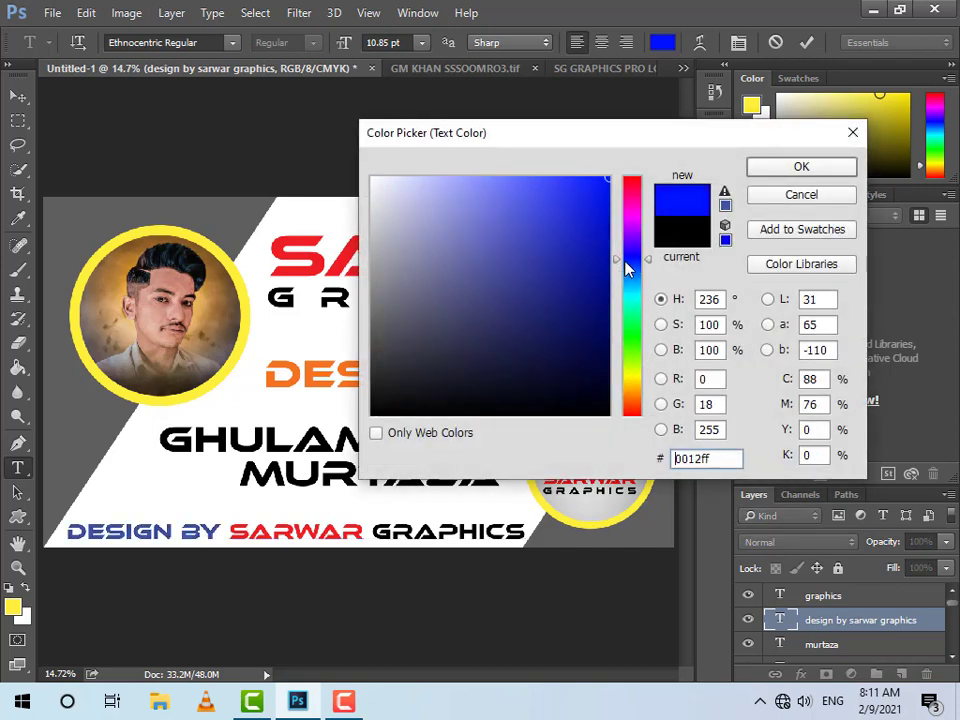
pyautogui.click(801, 167)
pyautogui.moveTo(372, 531); pyautogui.dragTo(526, 531)
pyautogui.click(18, 96)
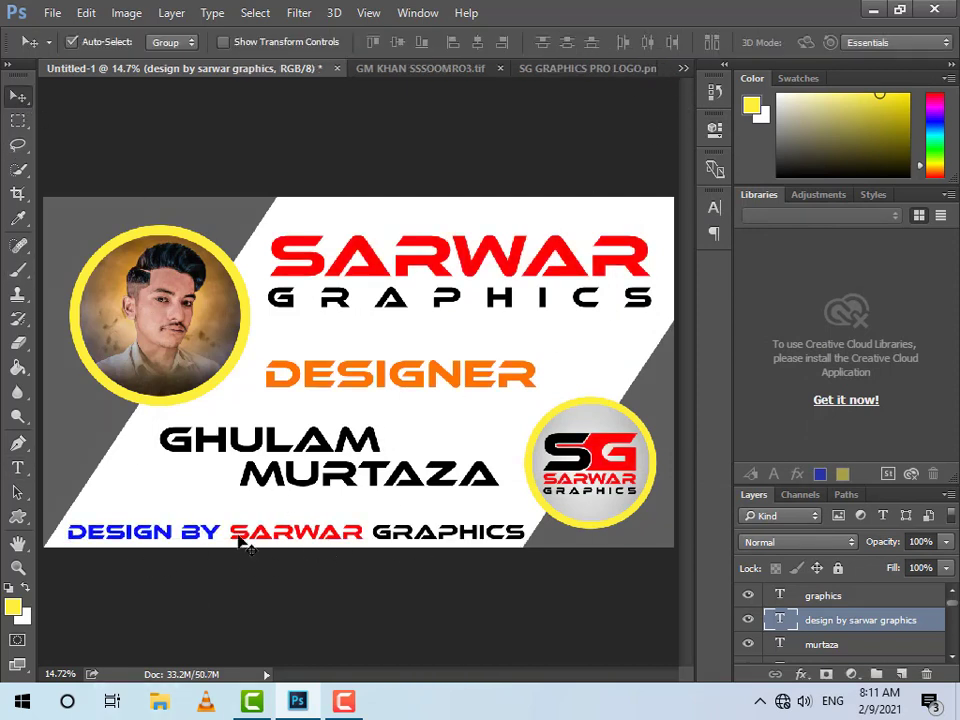
# Duplicate the left grey triangle and give the copy an orange Color Overlay
pyautogui.click(237, 227)
pyautogui.hotkey('ctrl', 'j')
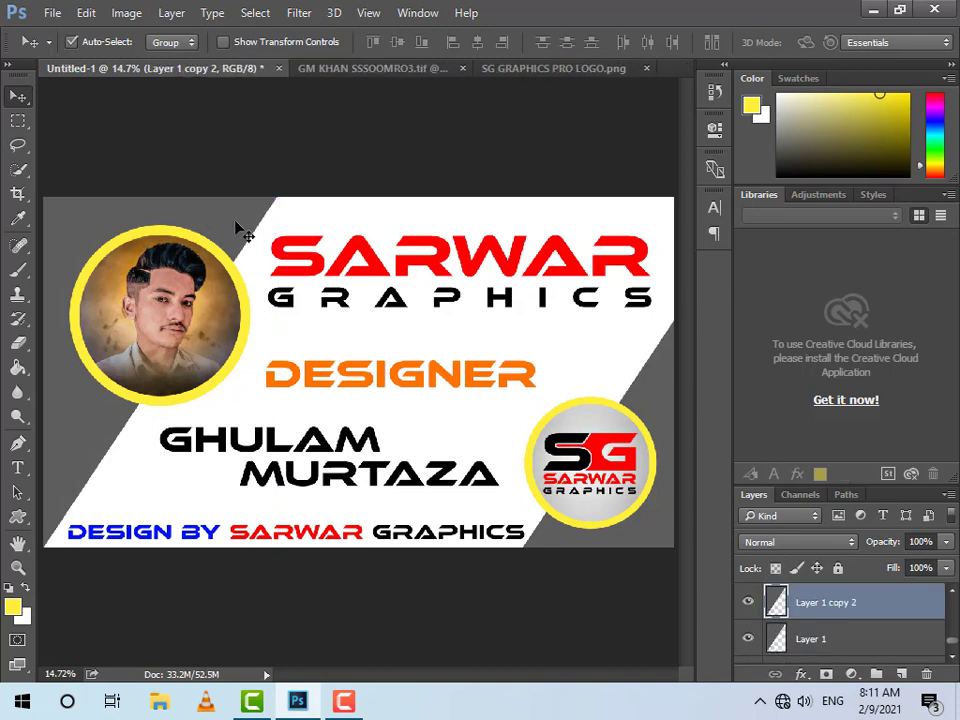
pyautogui.doubleClick(928, 604)
pyautogui.moveTo(410, 88); pyautogui.dragTo(767, 88)
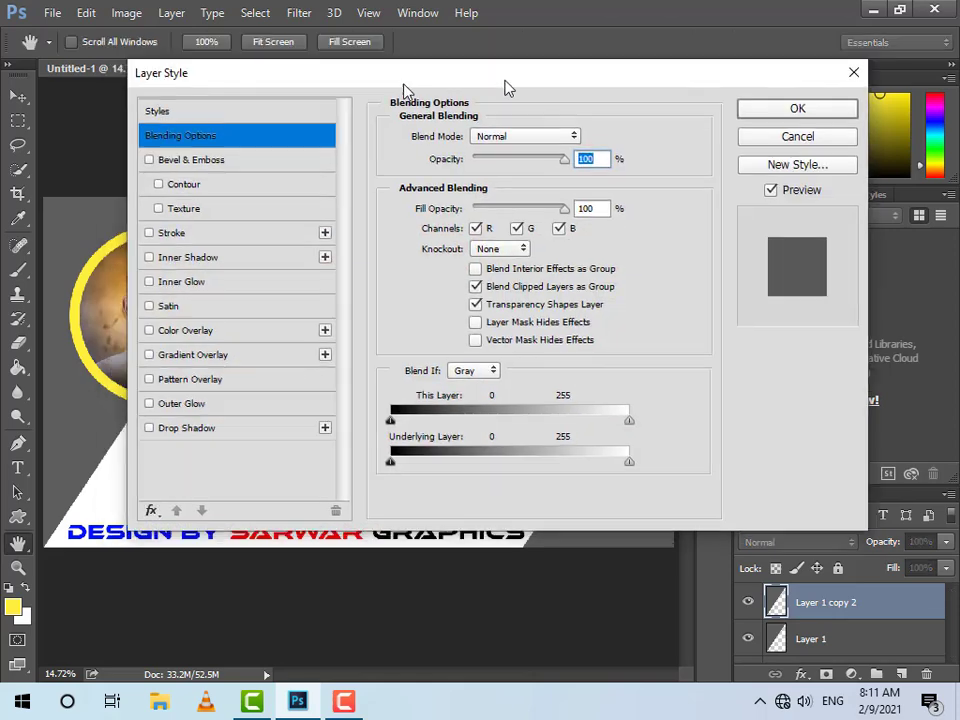
pyautogui.click(470, 345)
pyautogui.moveTo(700, 87); pyautogui.dragTo(635, 121)
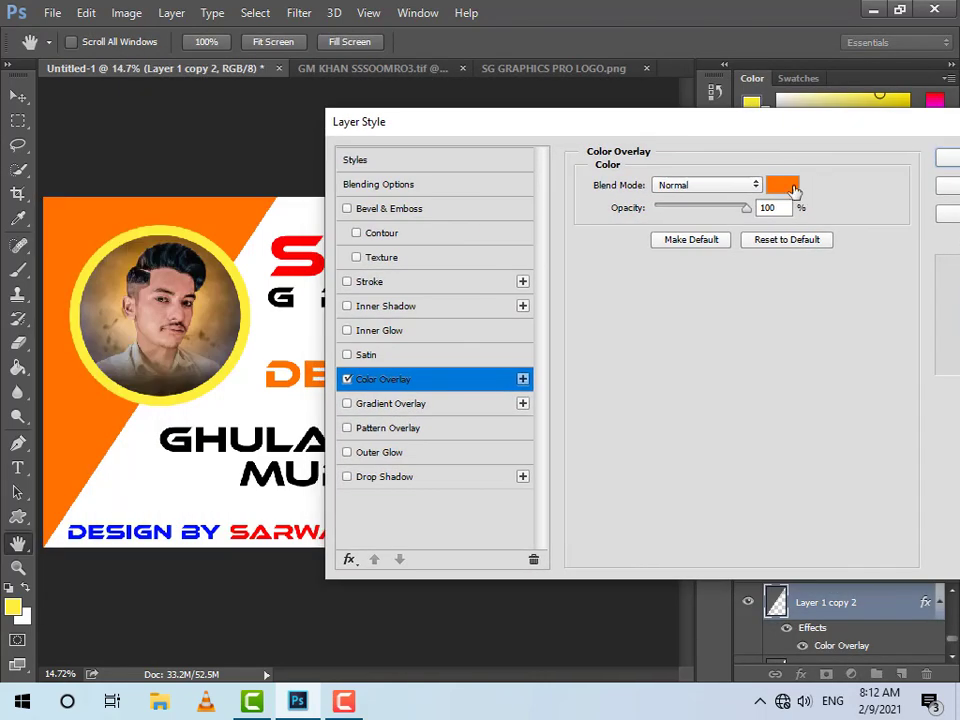
pyautogui.click(783, 187)
pyautogui.click(567, 177)
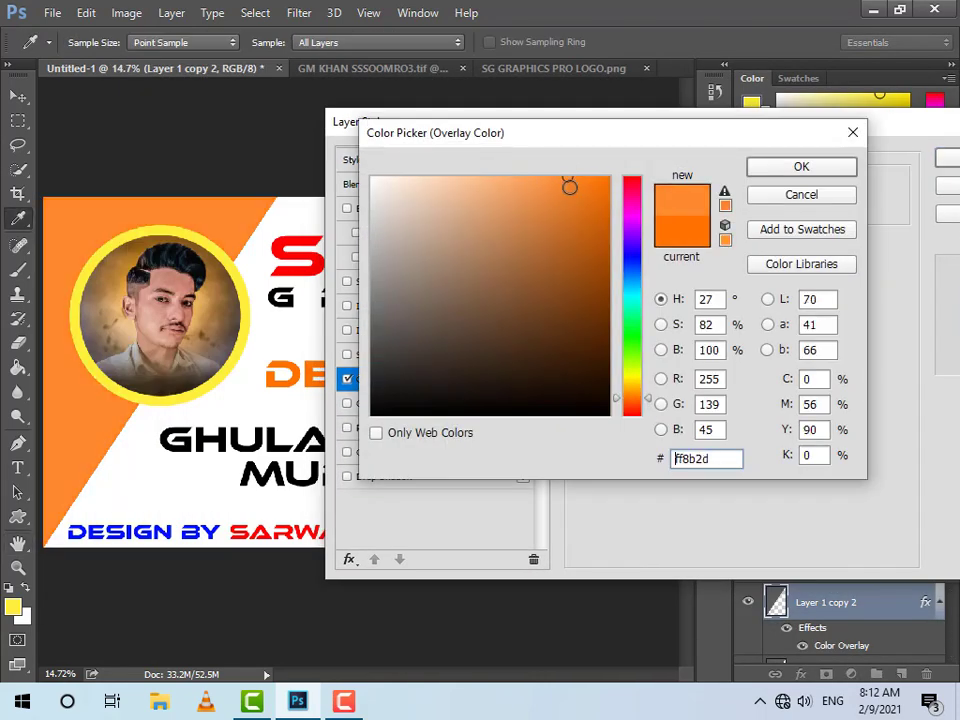
pyautogui.moveTo(586, 184)
pyautogui.mouseDown()
pyautogui.moveTo(608, 246)
pyautogui.moveTo(572, 178)
pyautogui.moveTo(588, 178)
pyautogui.mouseUp()
pyautogui.click(800, 166)
pyautogui.click(940, 158)
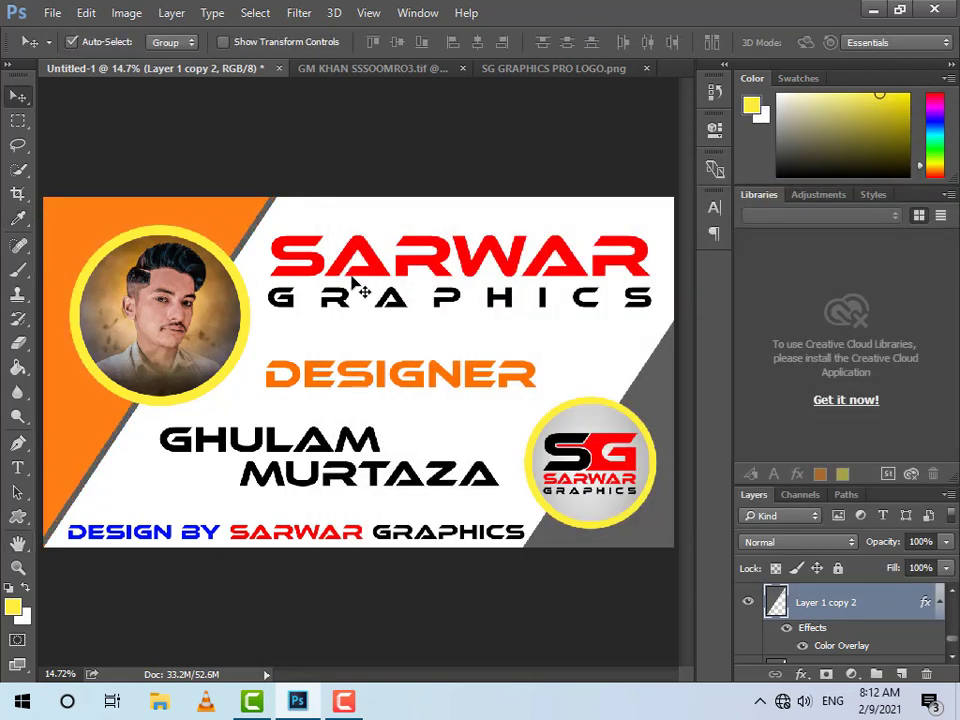
# Duplicate the right grey triangle and give the copy an orange (#ff7f17) Color Overlay
pyautogui.click(648, 400)
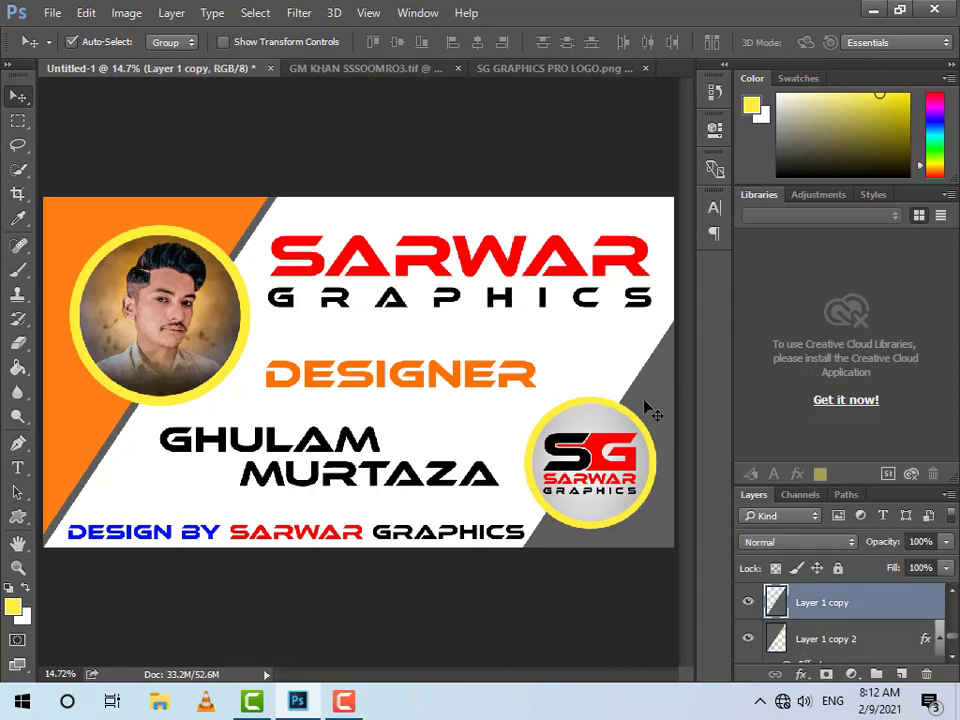
pyautogui.hotkey('ctrl', 'j')
pyautogui.doubleClick(862, 599)
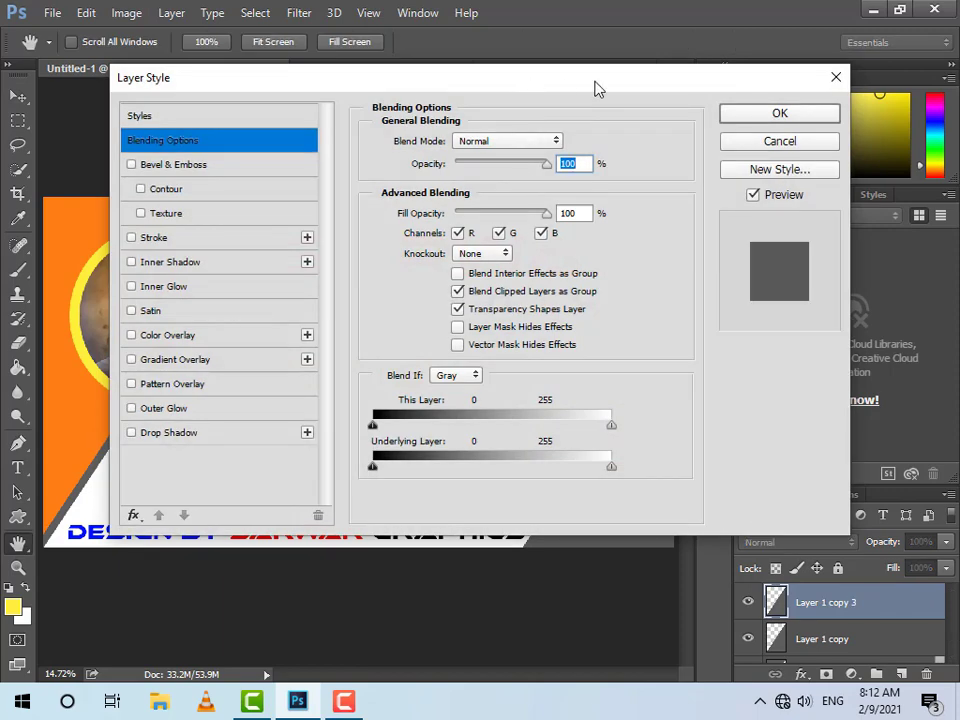
pyautogui.moveTo(594, 88); pyautogui.dragTo(959, 49)
pyautogui.click(599, 298)
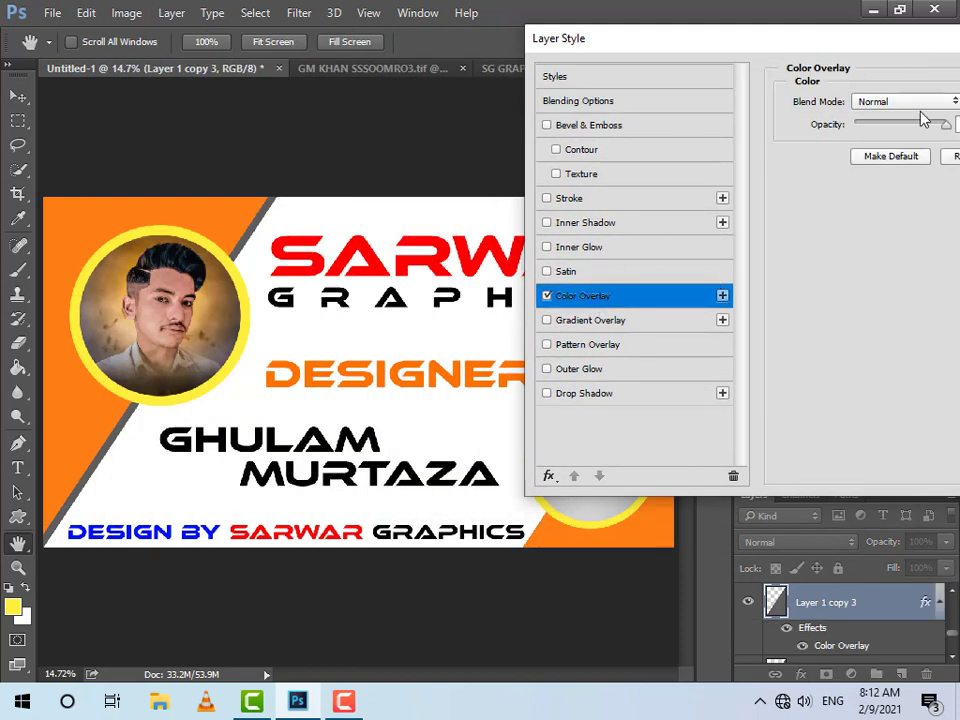
pyautogui.moveTo(878, 51); pyautogui.dragTo(862, 54)
pyautogui.click(955, 104)
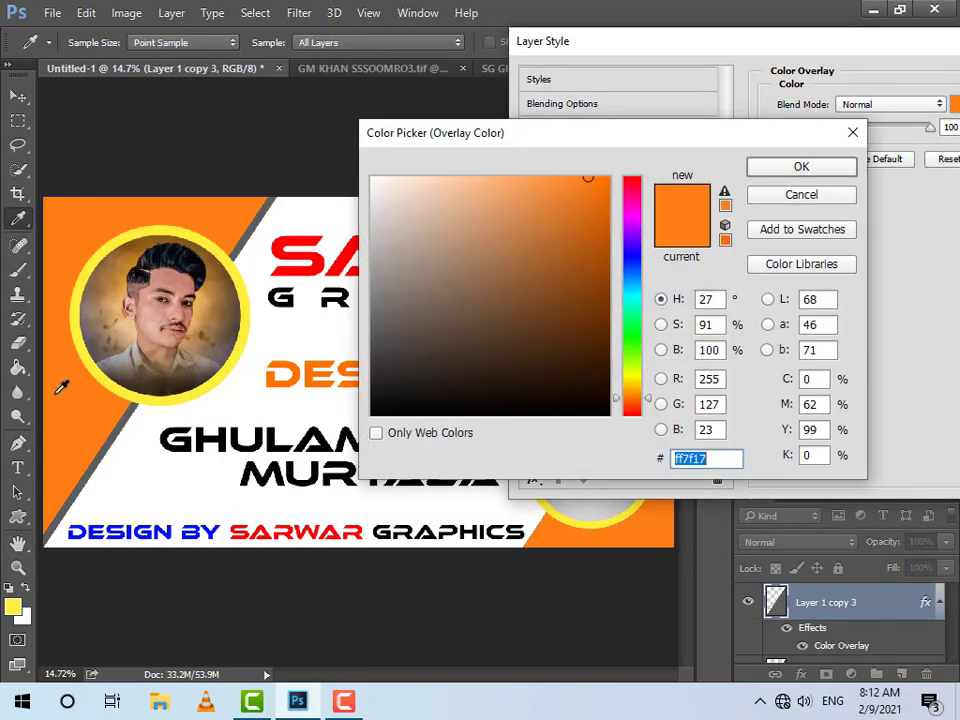
pyautogui.click(801, 166)
pyautogui.moveTo(786, 86); pyautogui.dragTo(576, 135)
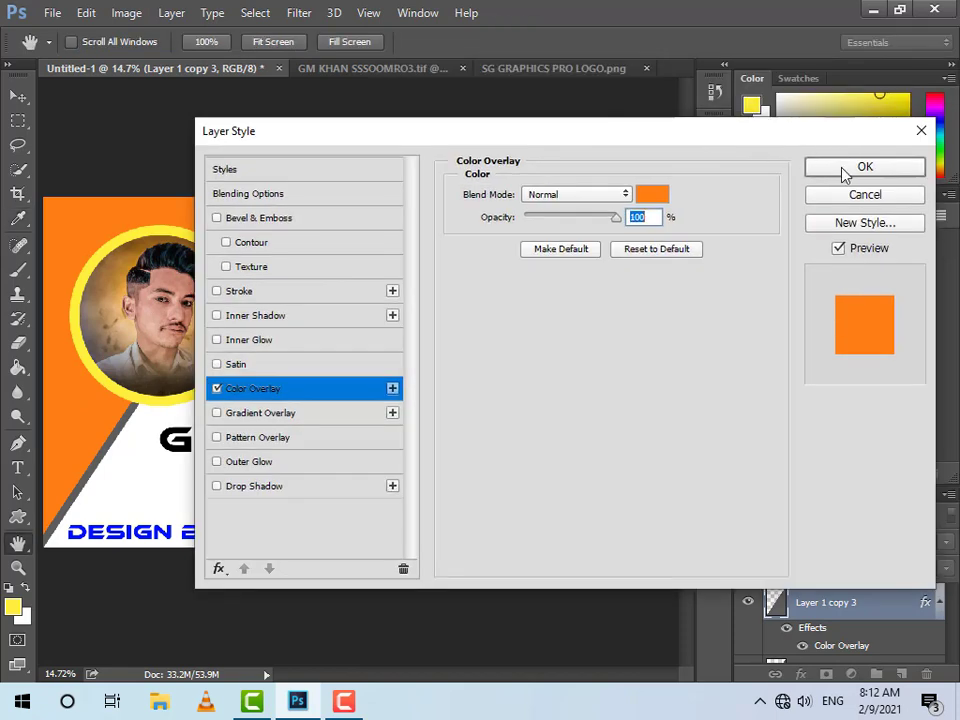
pyautogui.click(846, 167)
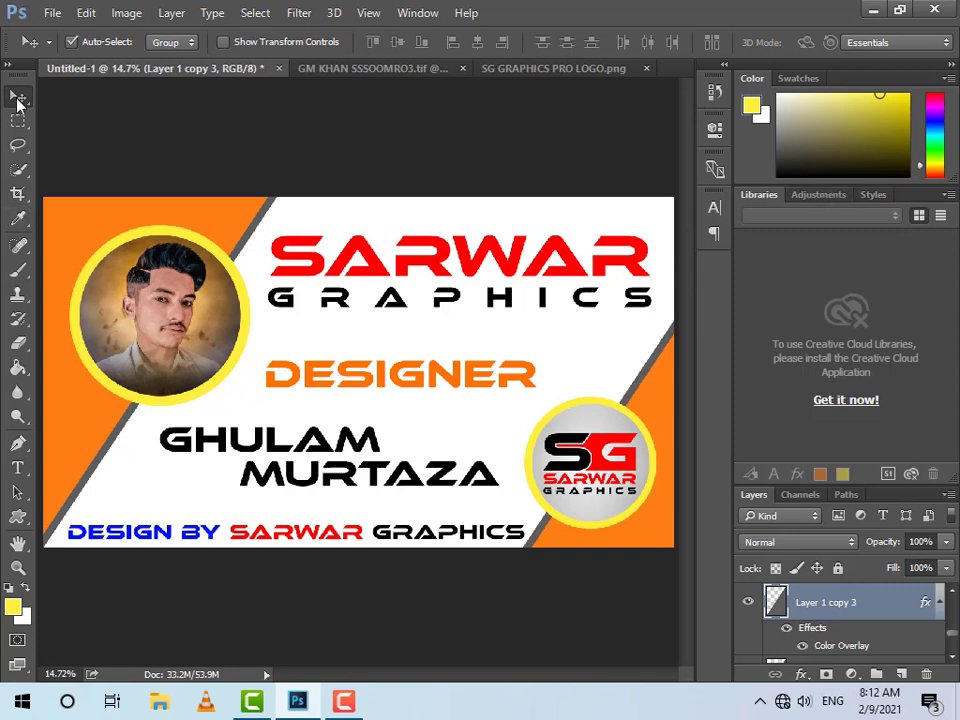
# Deselect the triangle, then choose the Brush tool with black (#000000) as foreground
pyautogui.click(662, 410)
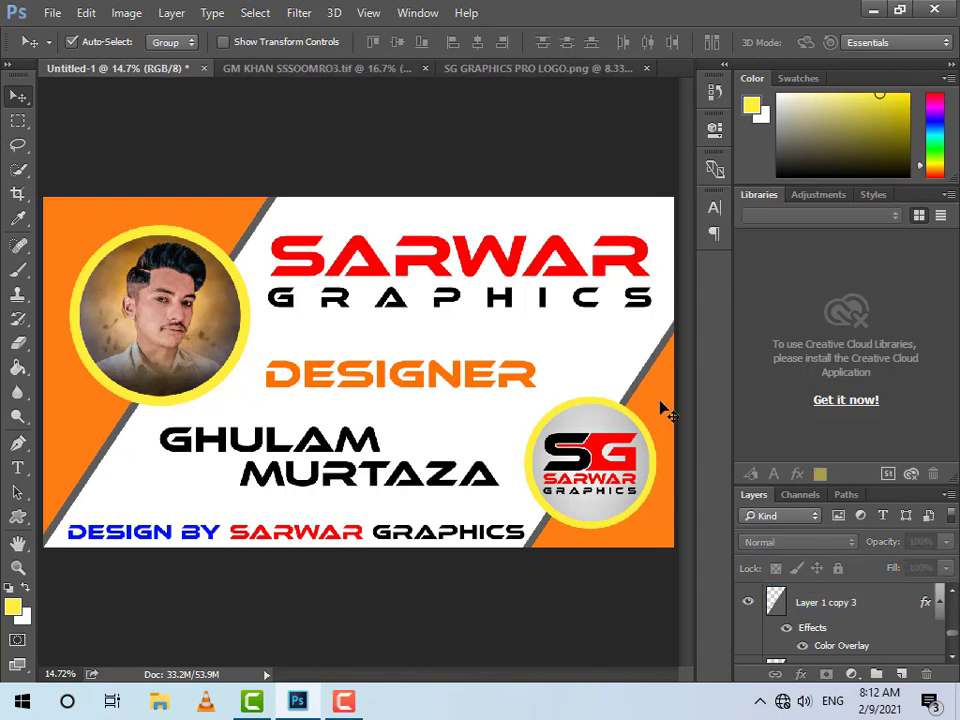
pyautogui.scroll(2, 214, 296)
pyautogui.scroll(-1, 490, 318)
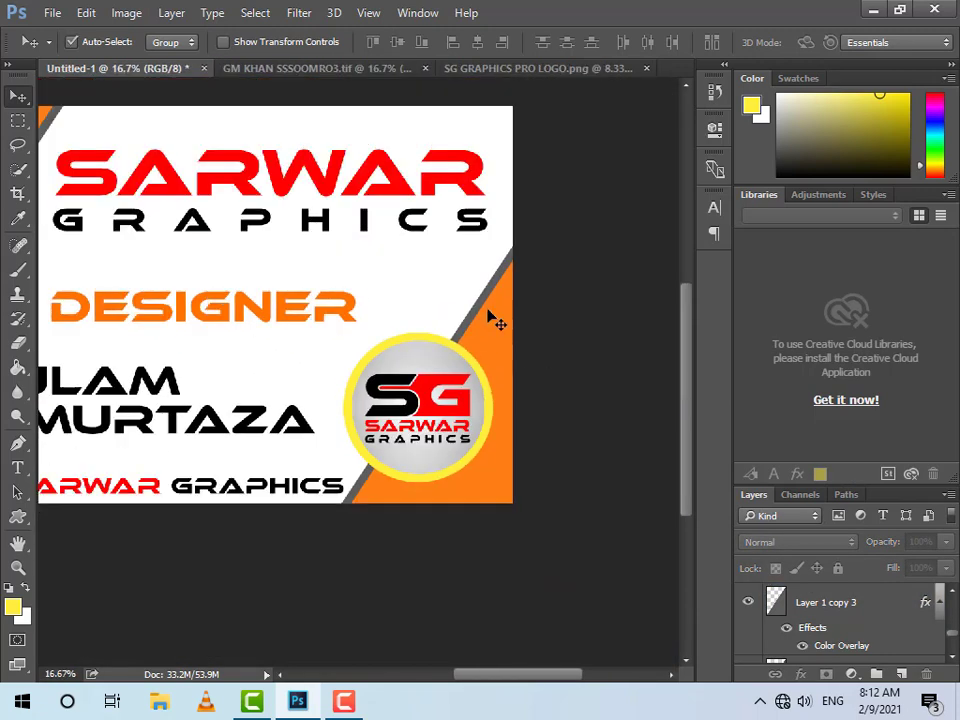
pyautogui.scroll(-1, 426, 320)
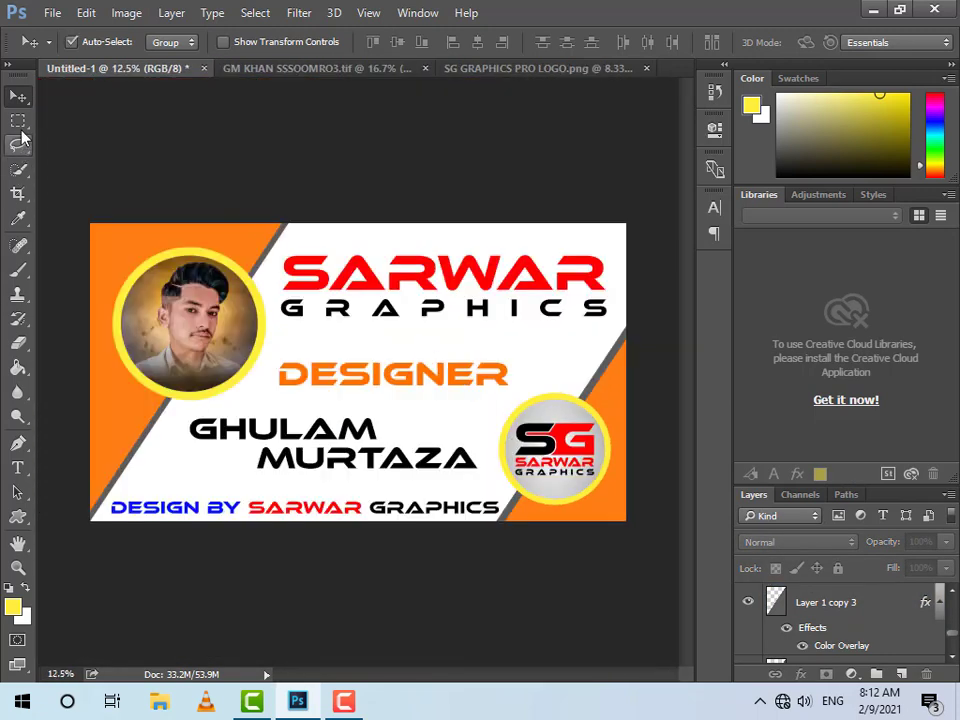
pyautogui.click(17, 270)
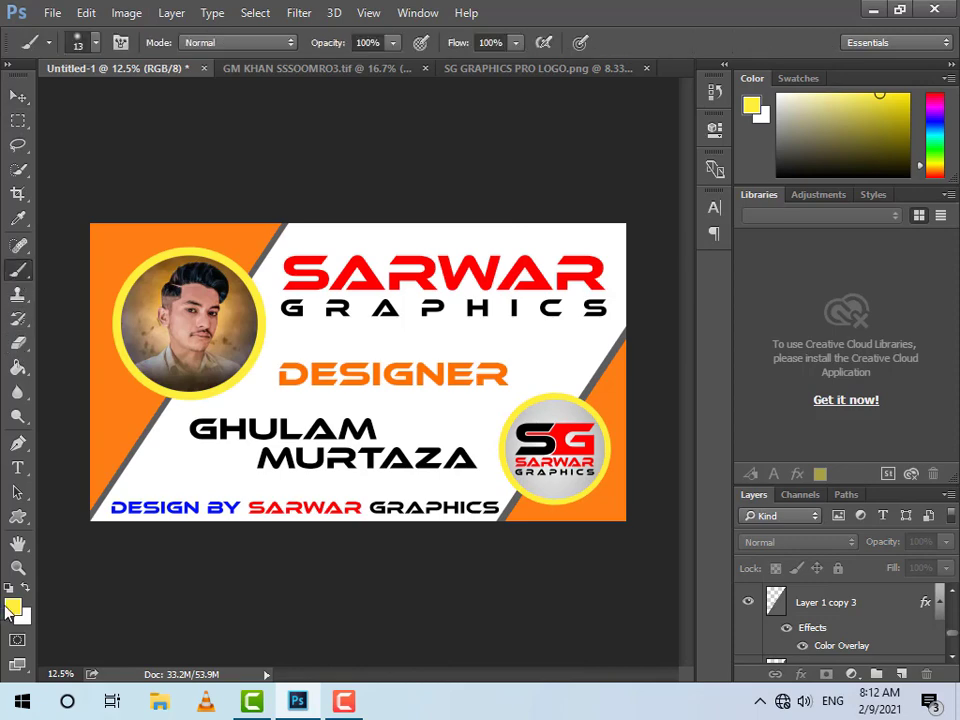
pyautogui.click(11, 607)
pyautogui.write('000000')
pyautogui.click(797, 162)
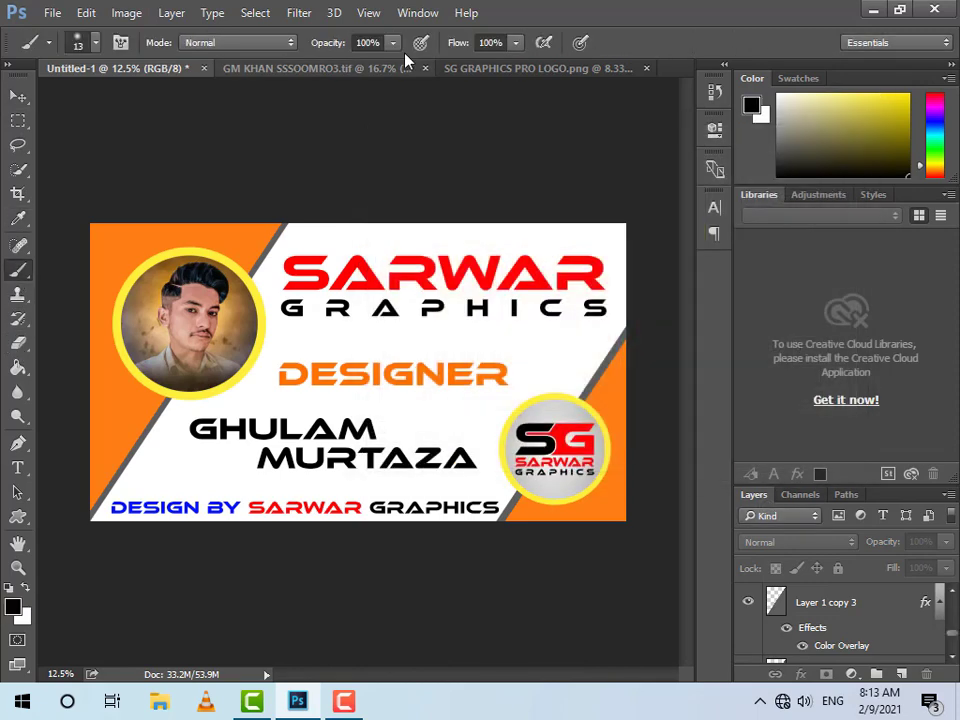
# Set brush Opacity to 35% and Flow to 50%, and select the white Layer 0
pyautogui.click(393, 42)
pyautogui.click(330, 74)
pyautogui.click(515, 42)
pyautogui.click(464, 64)
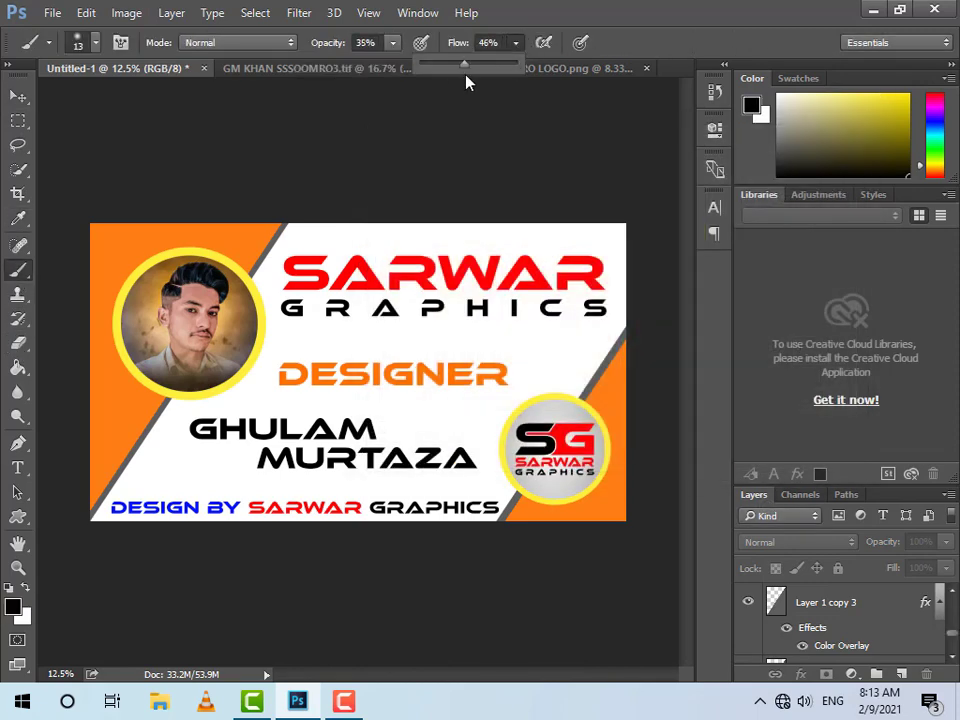
pyautogui.moveTo(464, 64); pyautogui.dragTo(468, 64)
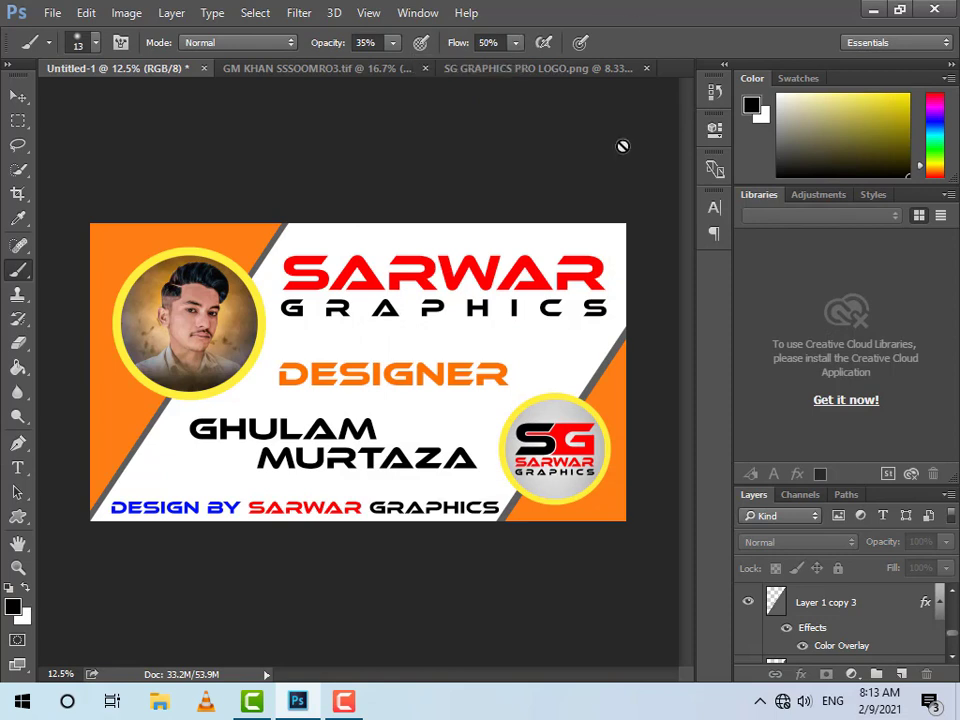
pyautogui.scroll(-5, 912, 648)
pyautogui.click(924, 645)
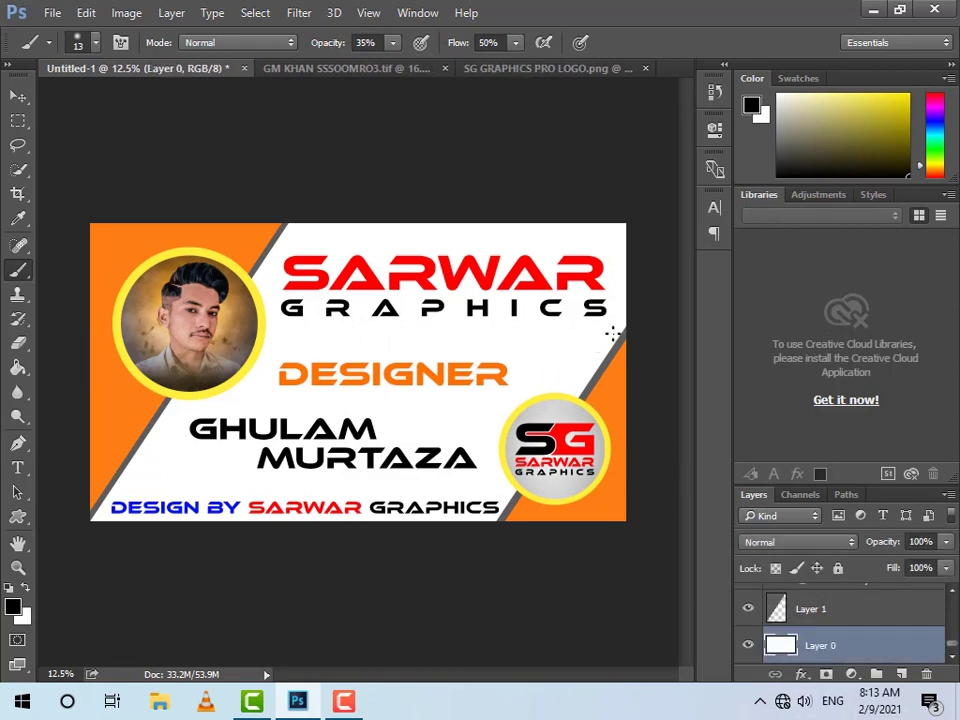
# Enlarge the brush to 800 and paint soft grey shading along the diagonal edges
pyautogui.press(']')
pyautogui.press(']')
pyautogui.press(']')
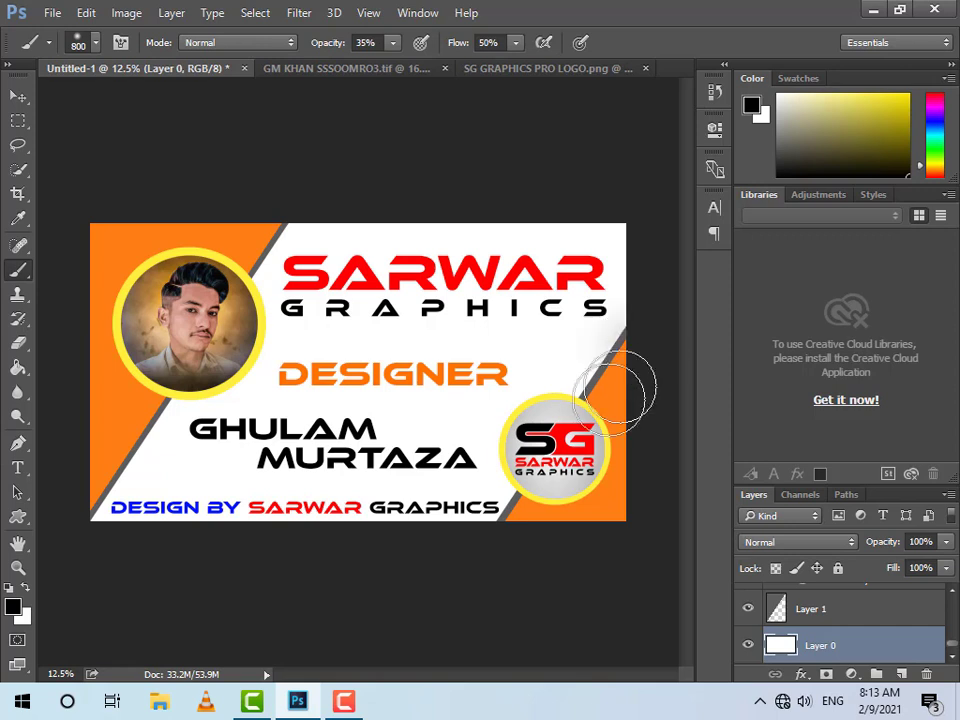
pyautogui.moveTo(302, 225); pyautogui.dragTo(131, 420)
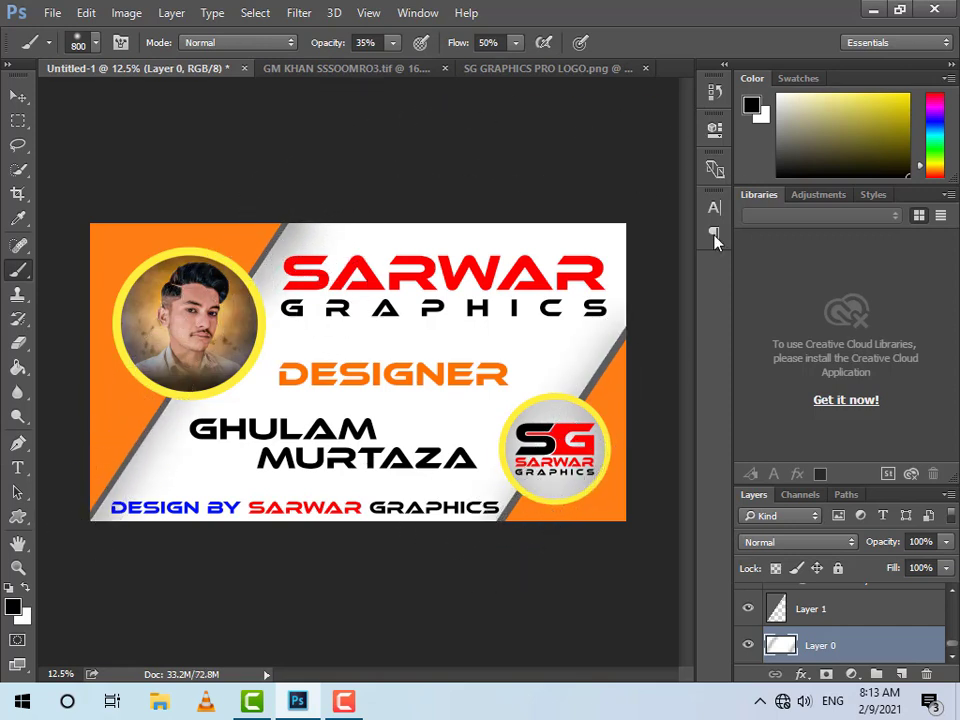
pyautogui.moveTo(648, 335); pyautogui.dragTo(499, 536)
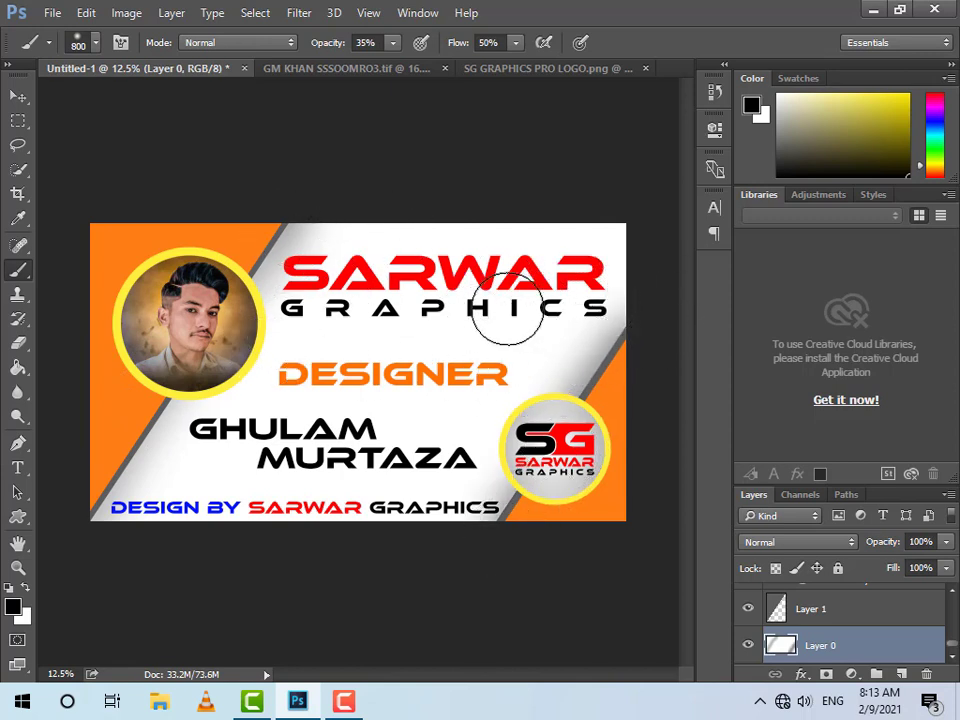
# Try a 2500 brush, dismiss the memory warning, return to Move, and minimize Photoshop
pyautogui.press(']')
pyautogui.press(']')
pyautogui.press(']')
pyautogui.press(']')
pyautogui.press(']')
pyautogui.press(']')
pyautogui.press(']')
pyautogui.press(']')
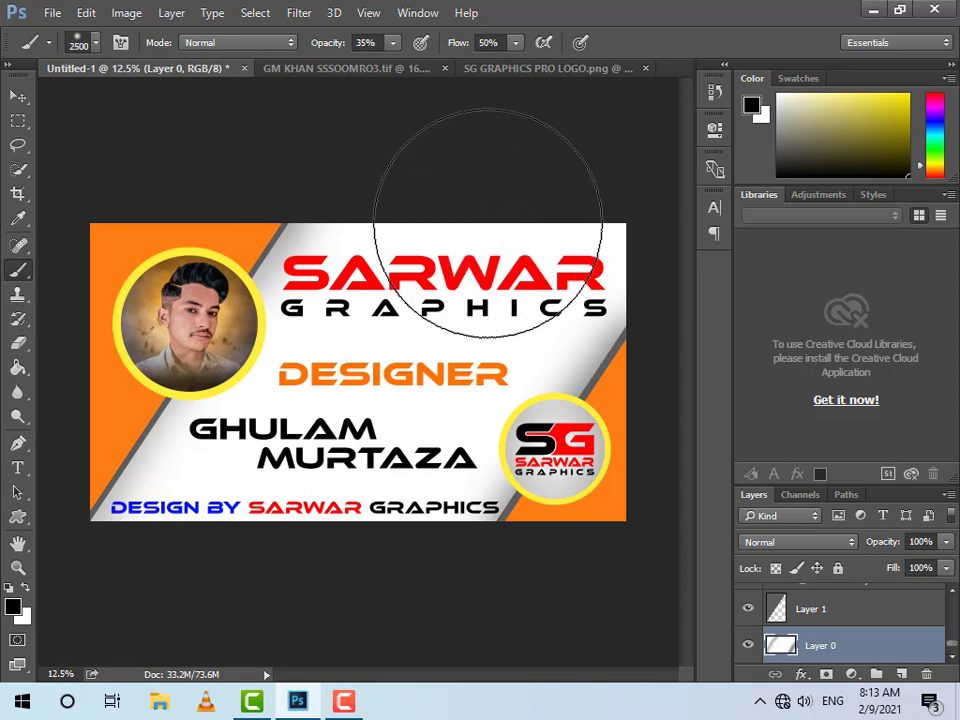
pyautogui.click(488, 223)
pyautogui.click(337, 243)
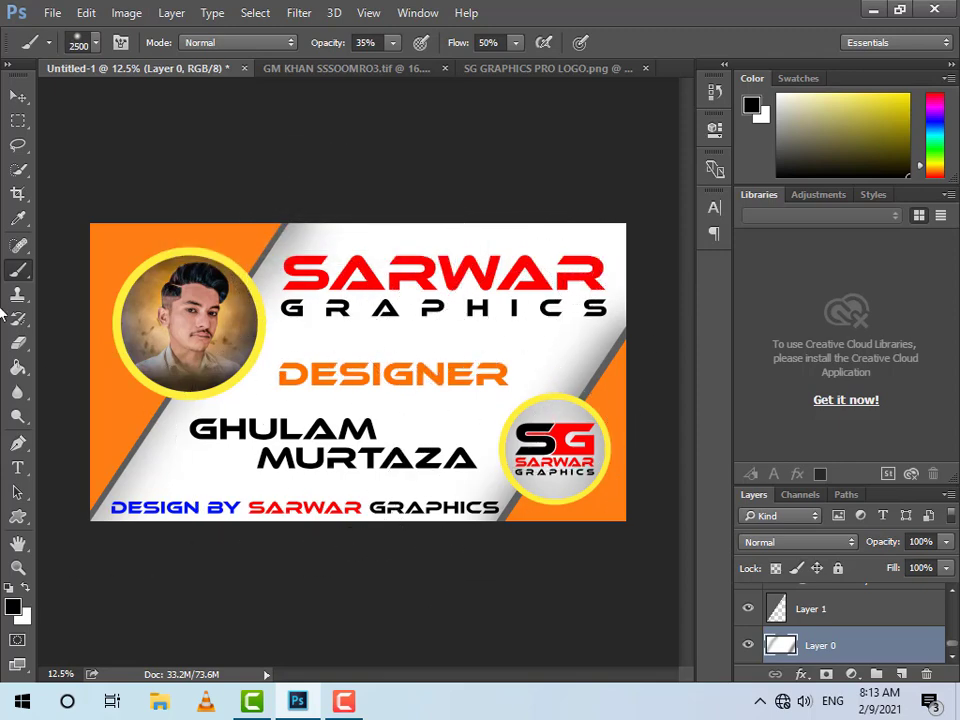
pyautogui.click(18, 96)
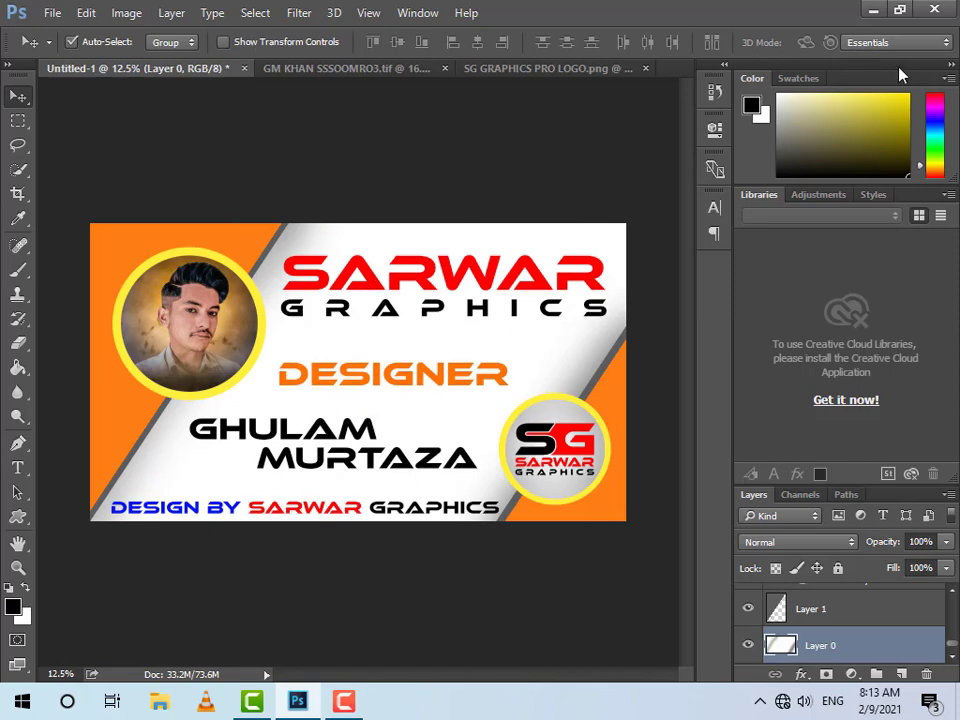
pyautogui.click(873, 9)
# Refresh the Windows desktop twice from its right-click menu
pyautogui.rightClick(491, 199)
pyautogui.click(549, 266)
pyautogui.rightClick(594, 313)
pyautogui.click(632, 370)
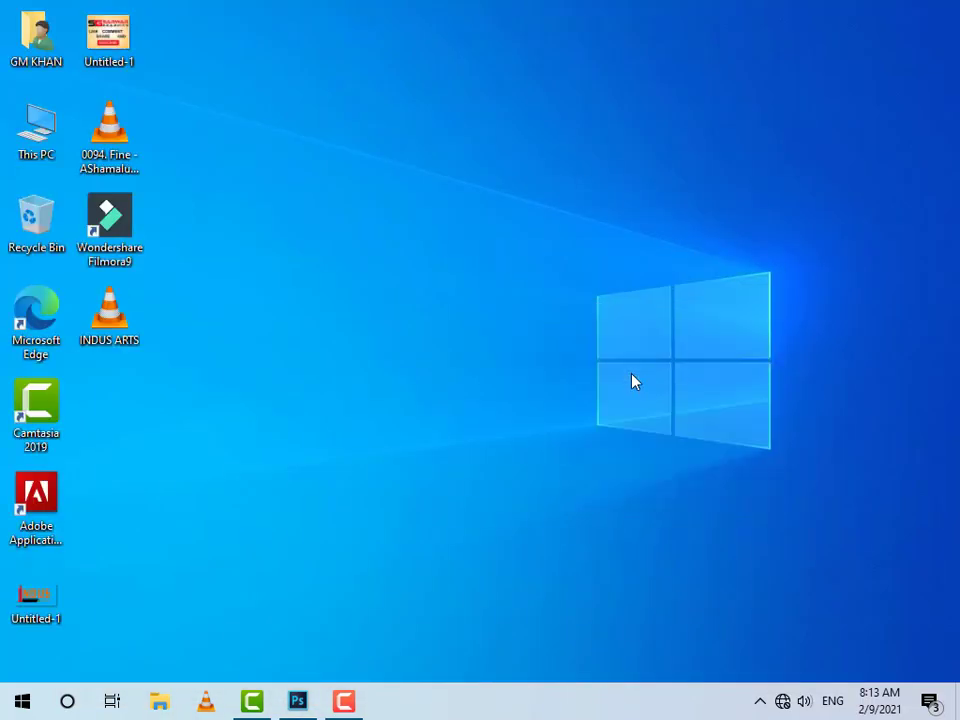